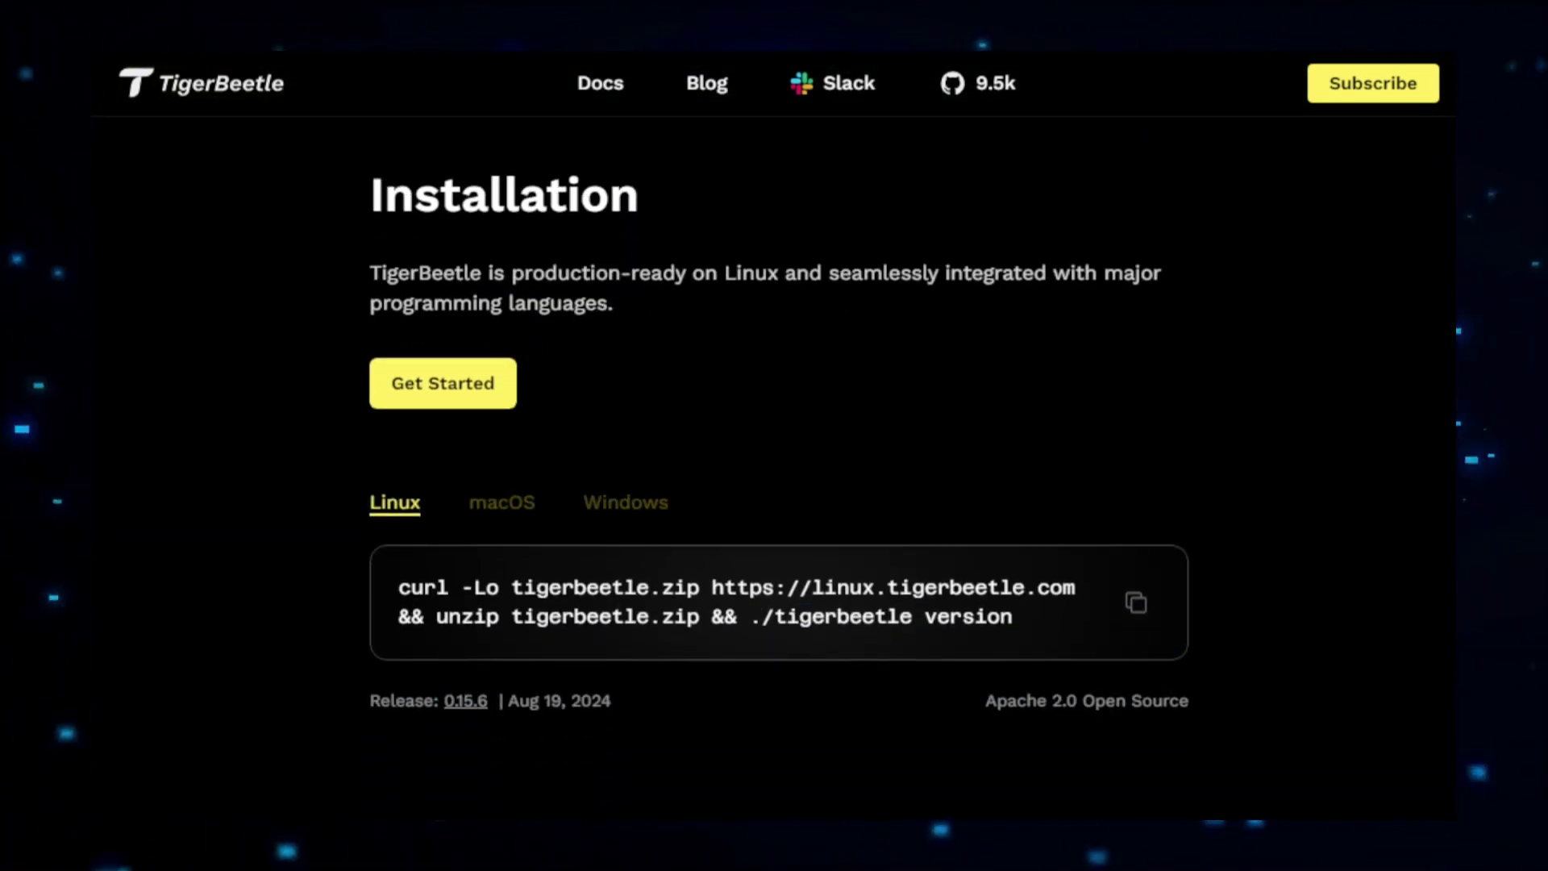
Step: Switch TigerBeetle's install command from the macOS tab to the Windows PowerShell version
double_click(498, 508)
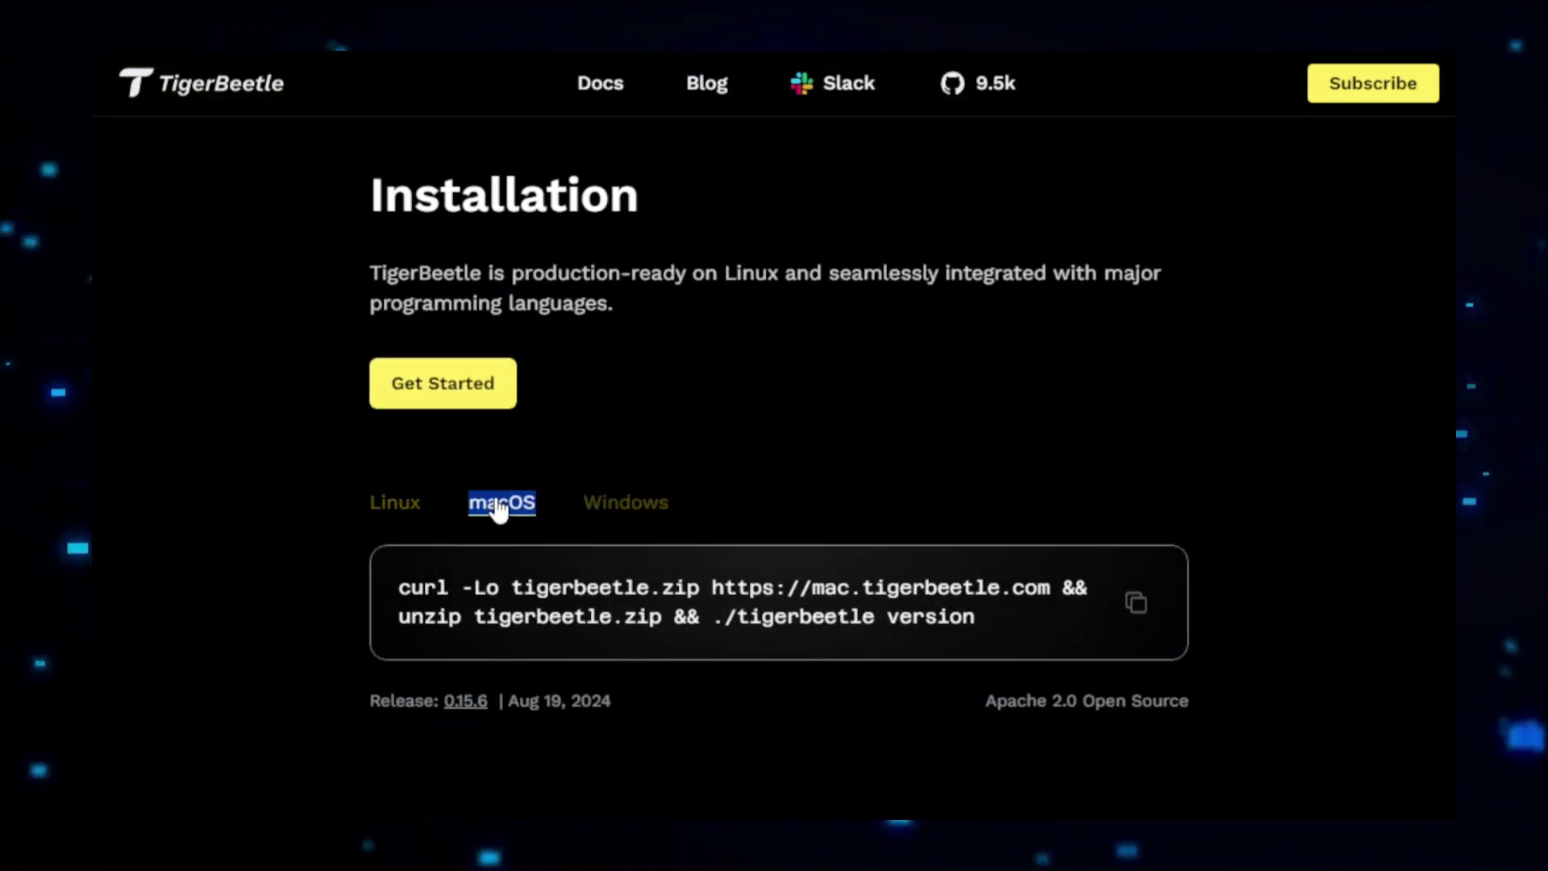
click(617, 508)
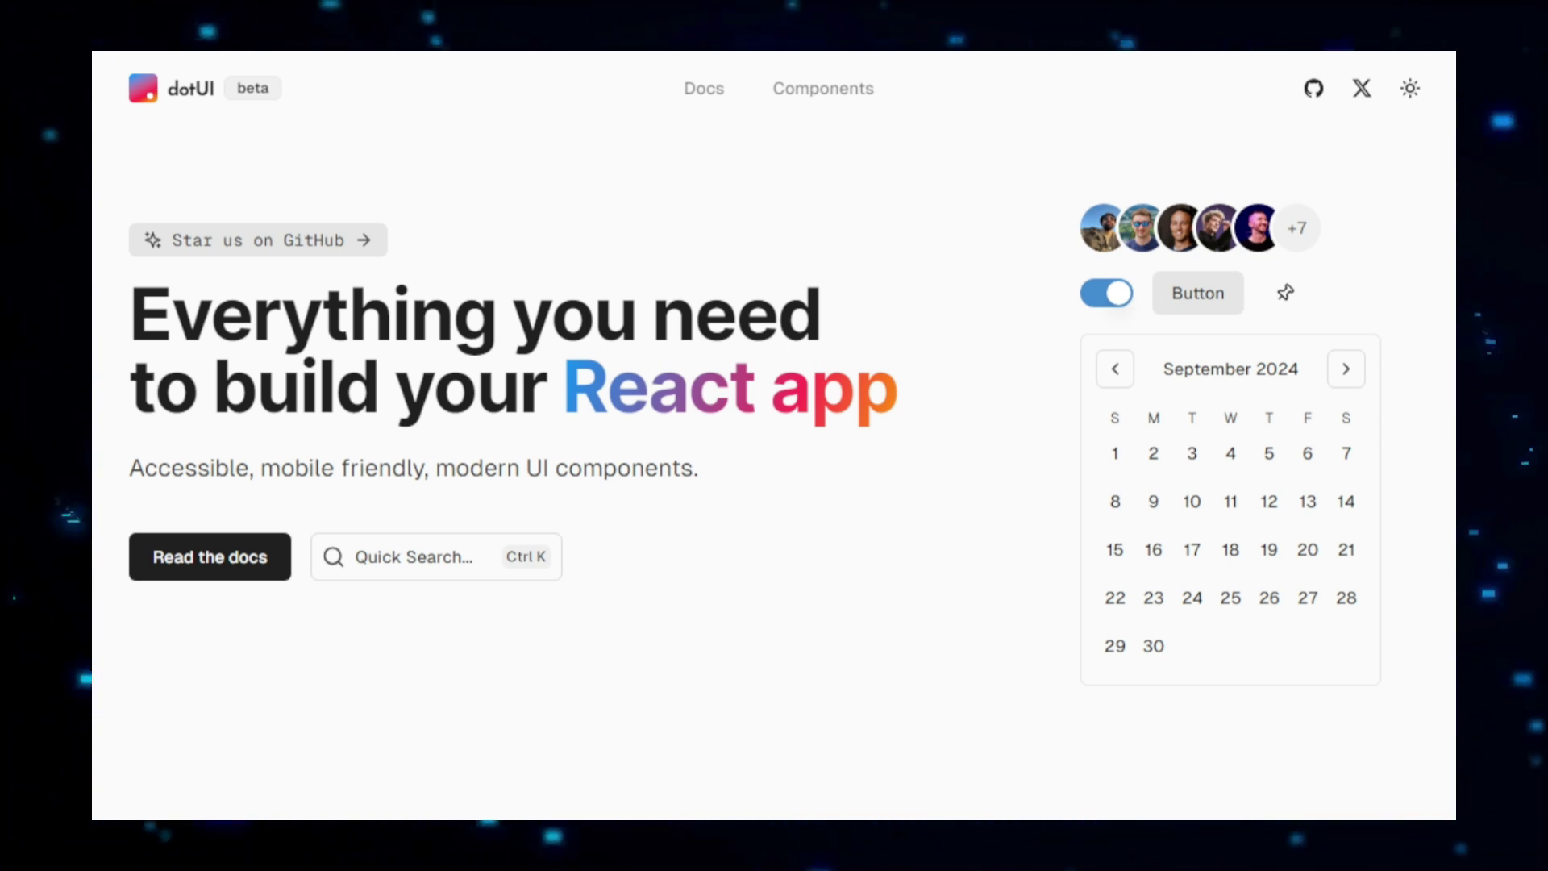
scroll(774, 435, down, 5)
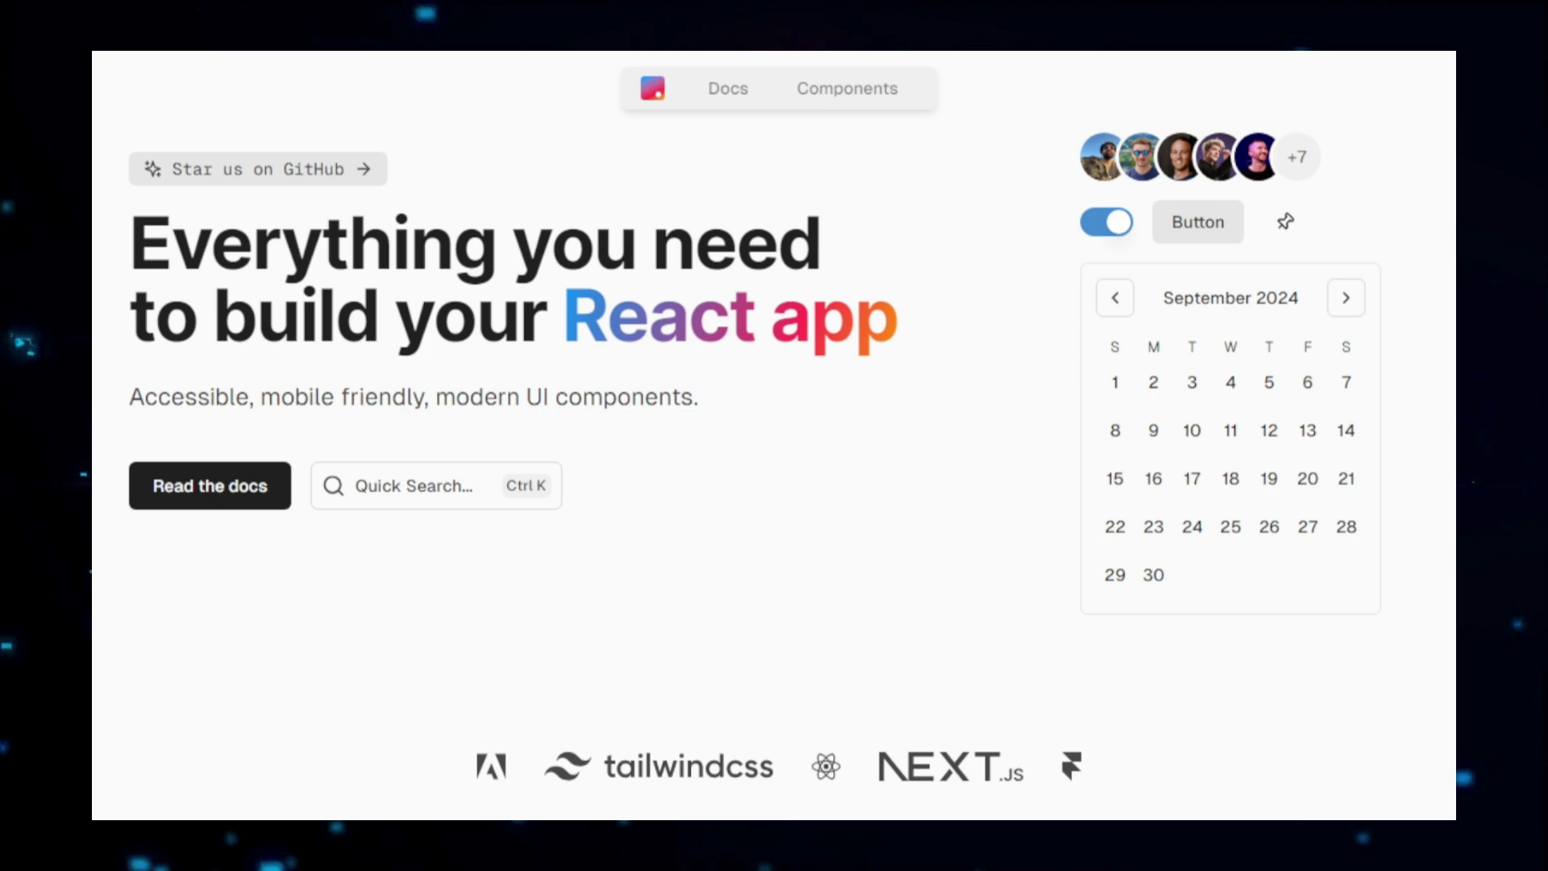
scroll(774, 436, down, 2)
scroll(774, 436, down, 2)
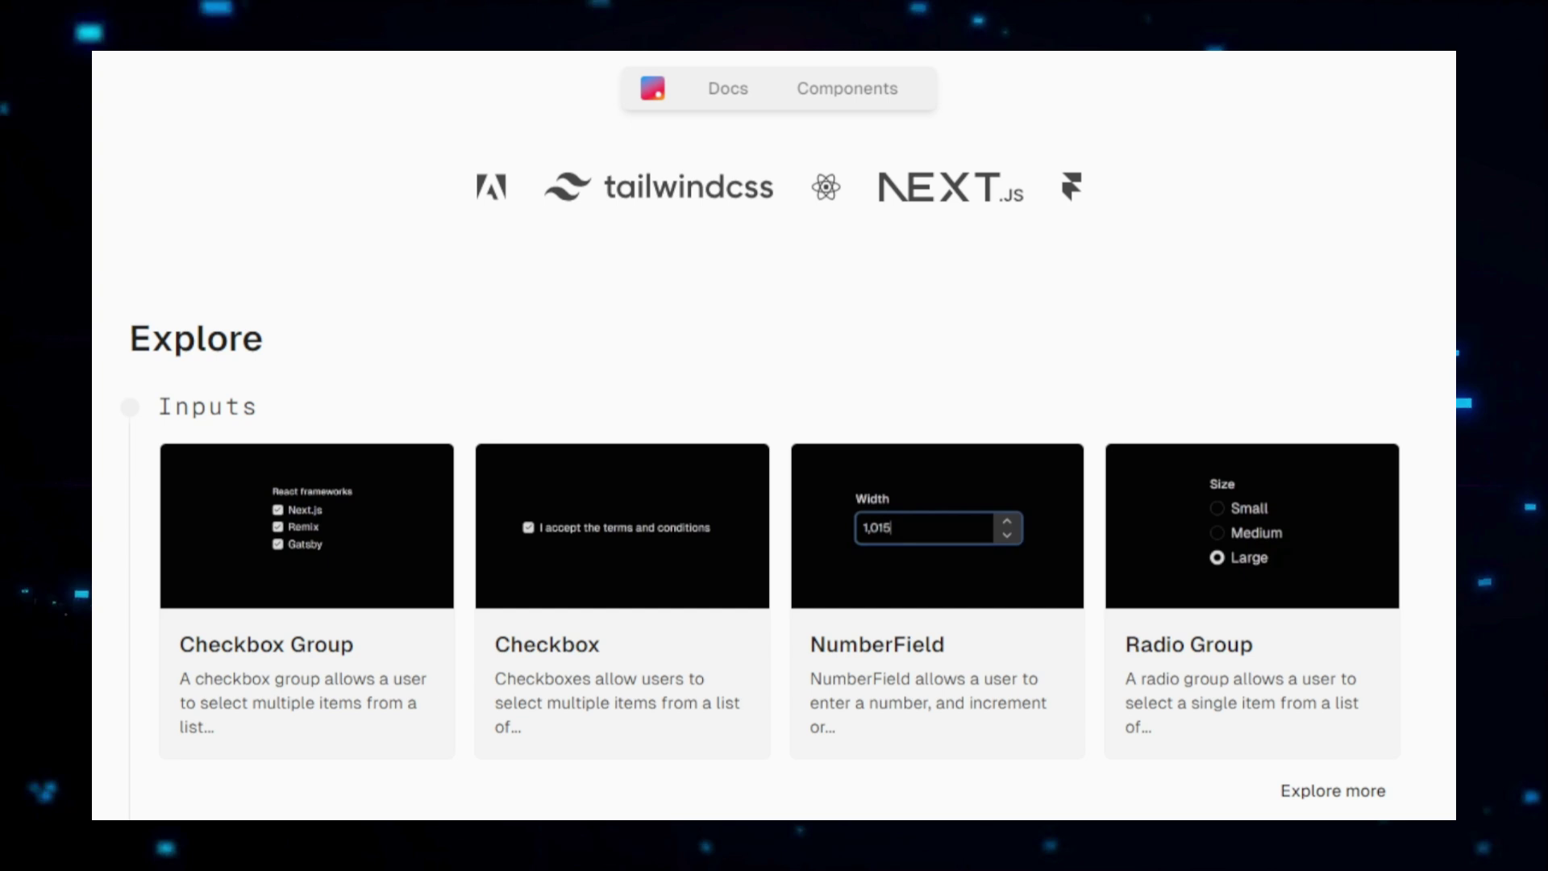
scroll(774, 436, down, 1)
scroll(775, 436, down, 2)
scroll(773, 435, down, 1)
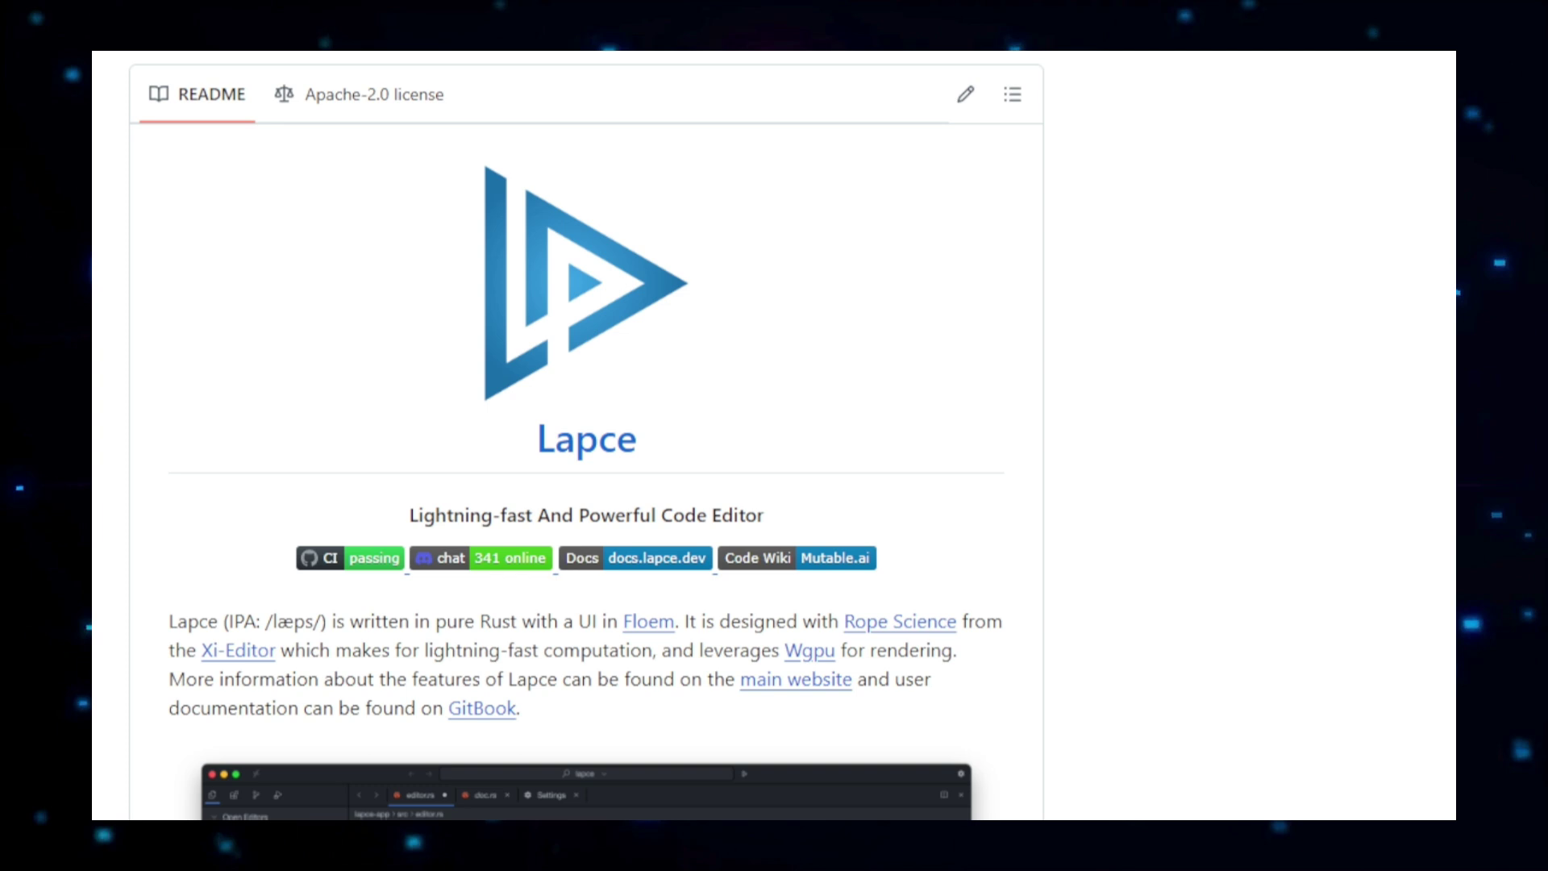
scroll(587, 484, down, 1)
scroll(587, 483, down, 2)
scroll(586, 484, down, 1)
scroll(586, 484, down, 1)
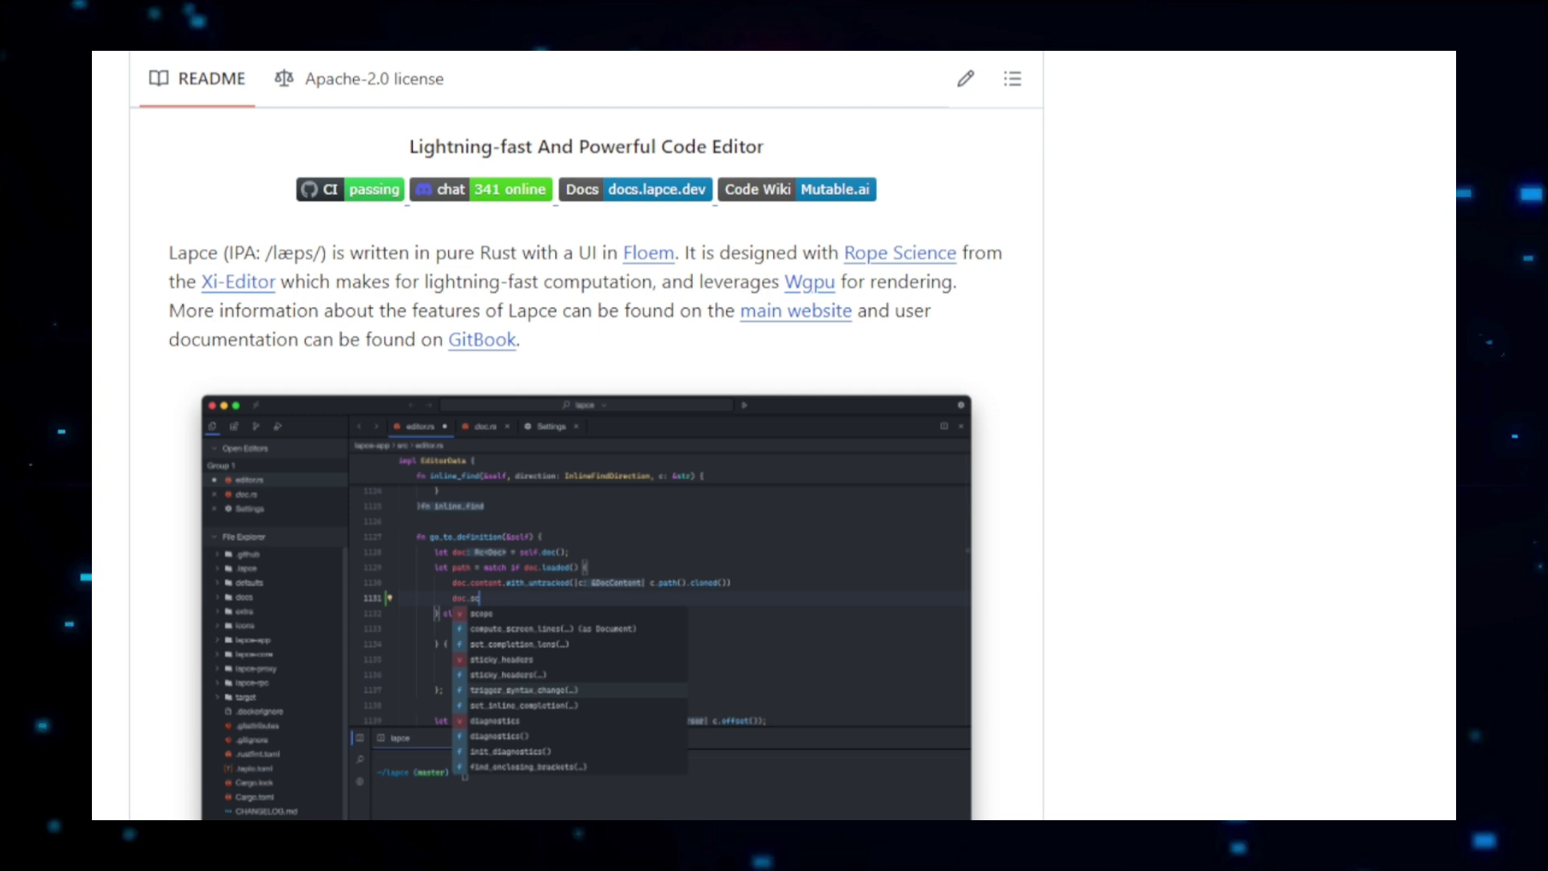
scroll(586, 484, down, 1)
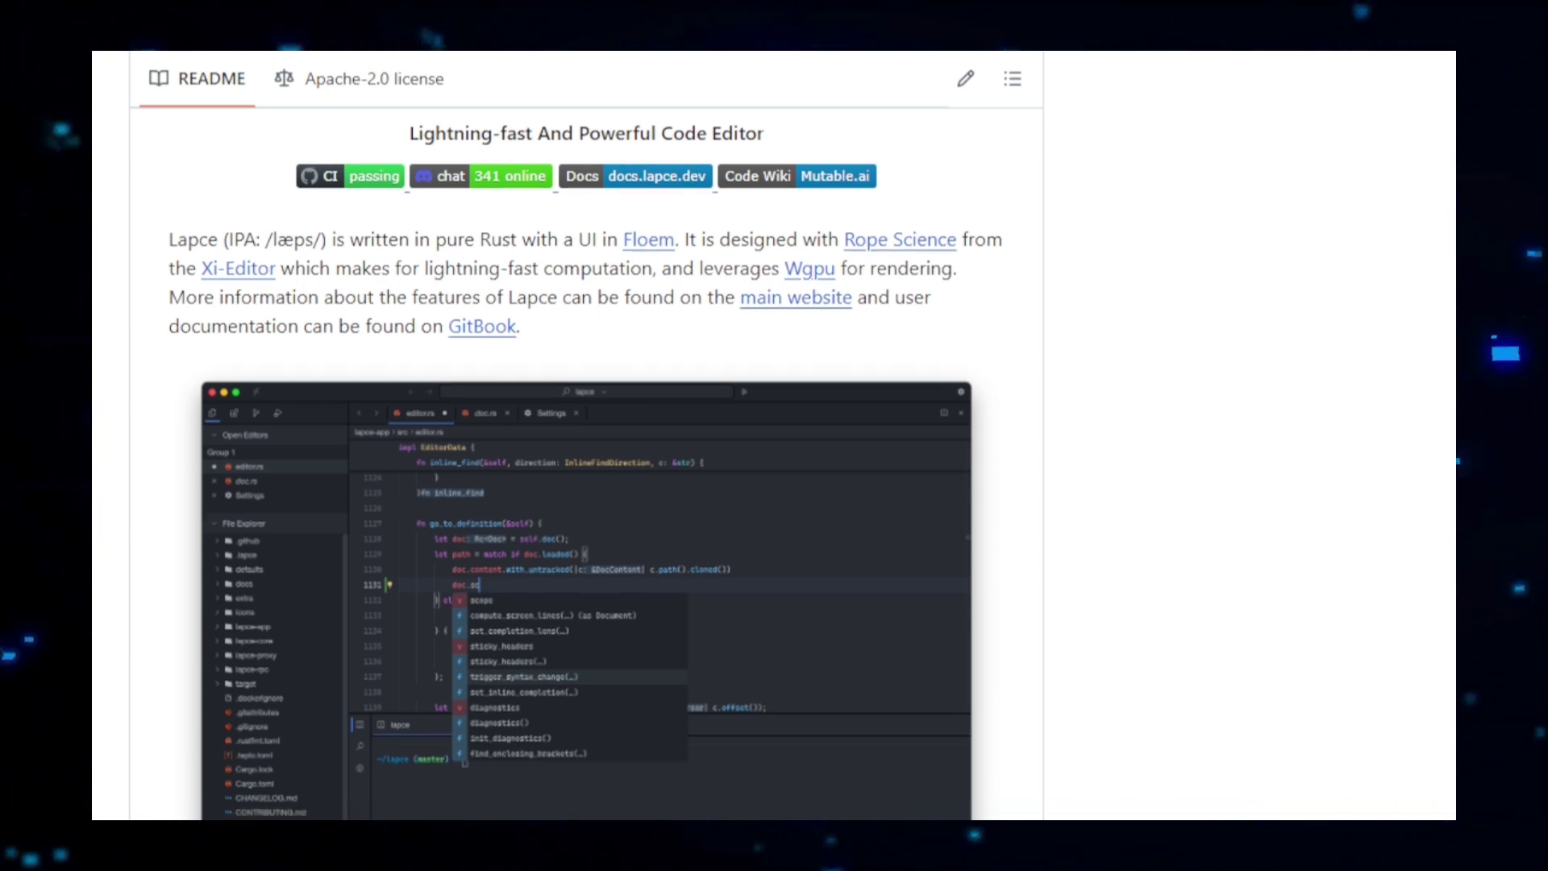
scroll(586, 483, down, 1)
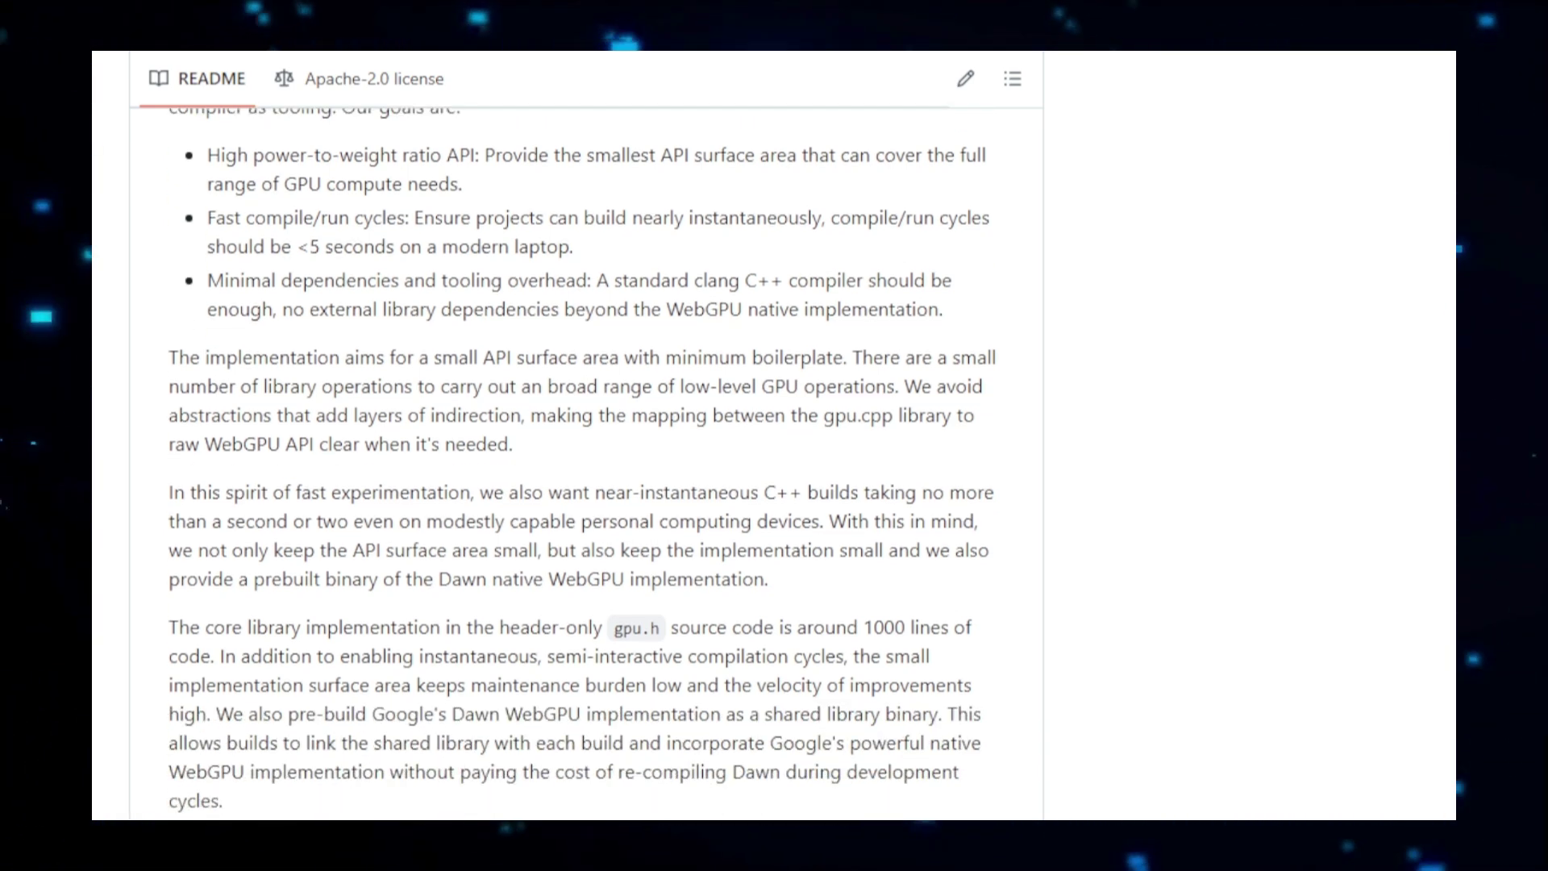
scroll(581, 485, down, 1)
scroll(580, 484, down, 1)
scroll(580, 484, down, 2)
scroll(580, 485, down, 1)
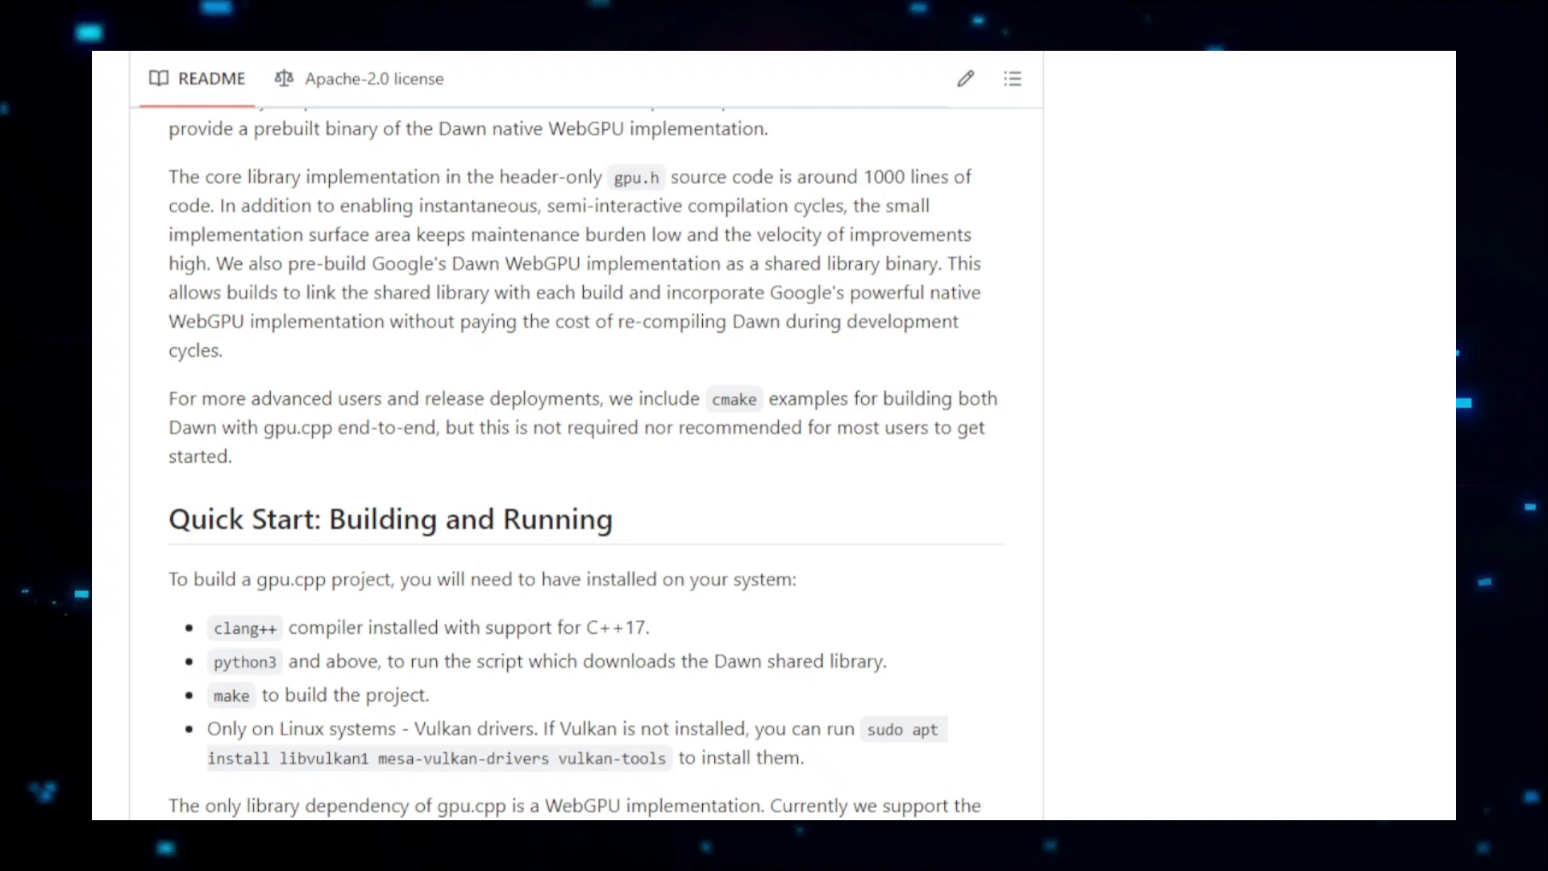
scroll(580, 484, down, 1)
scroll(581, 484, down, 1)
scroll(581, 484, down, 1)
scroll(580, 483, down, 1)
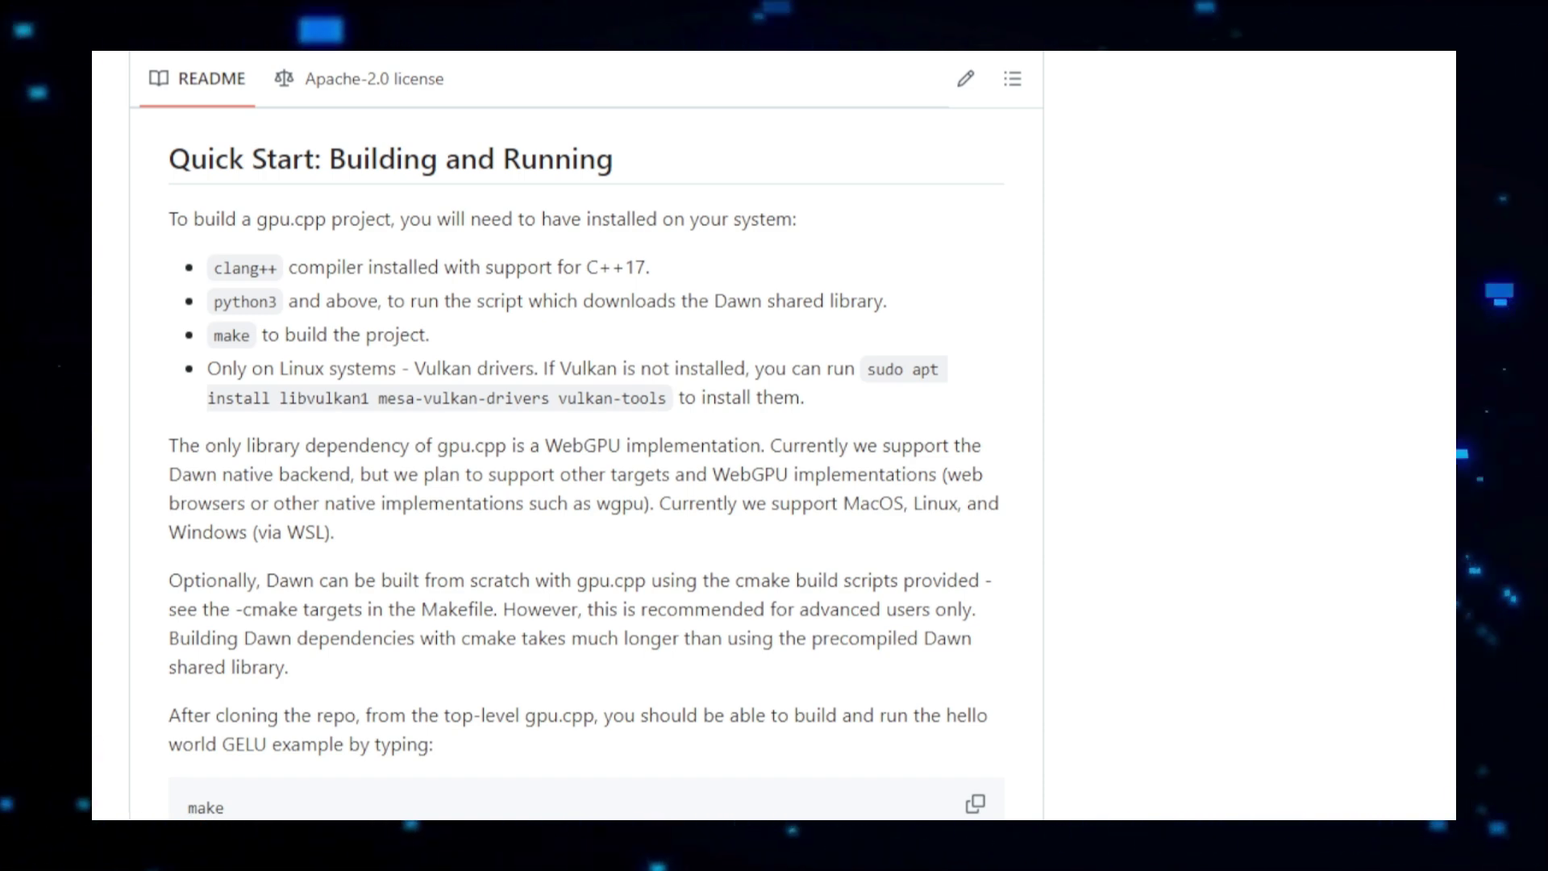
scroll(580, 483, down, 2)
scroll(580, 484, down, 2)
scroll(582, 484, down, 2)
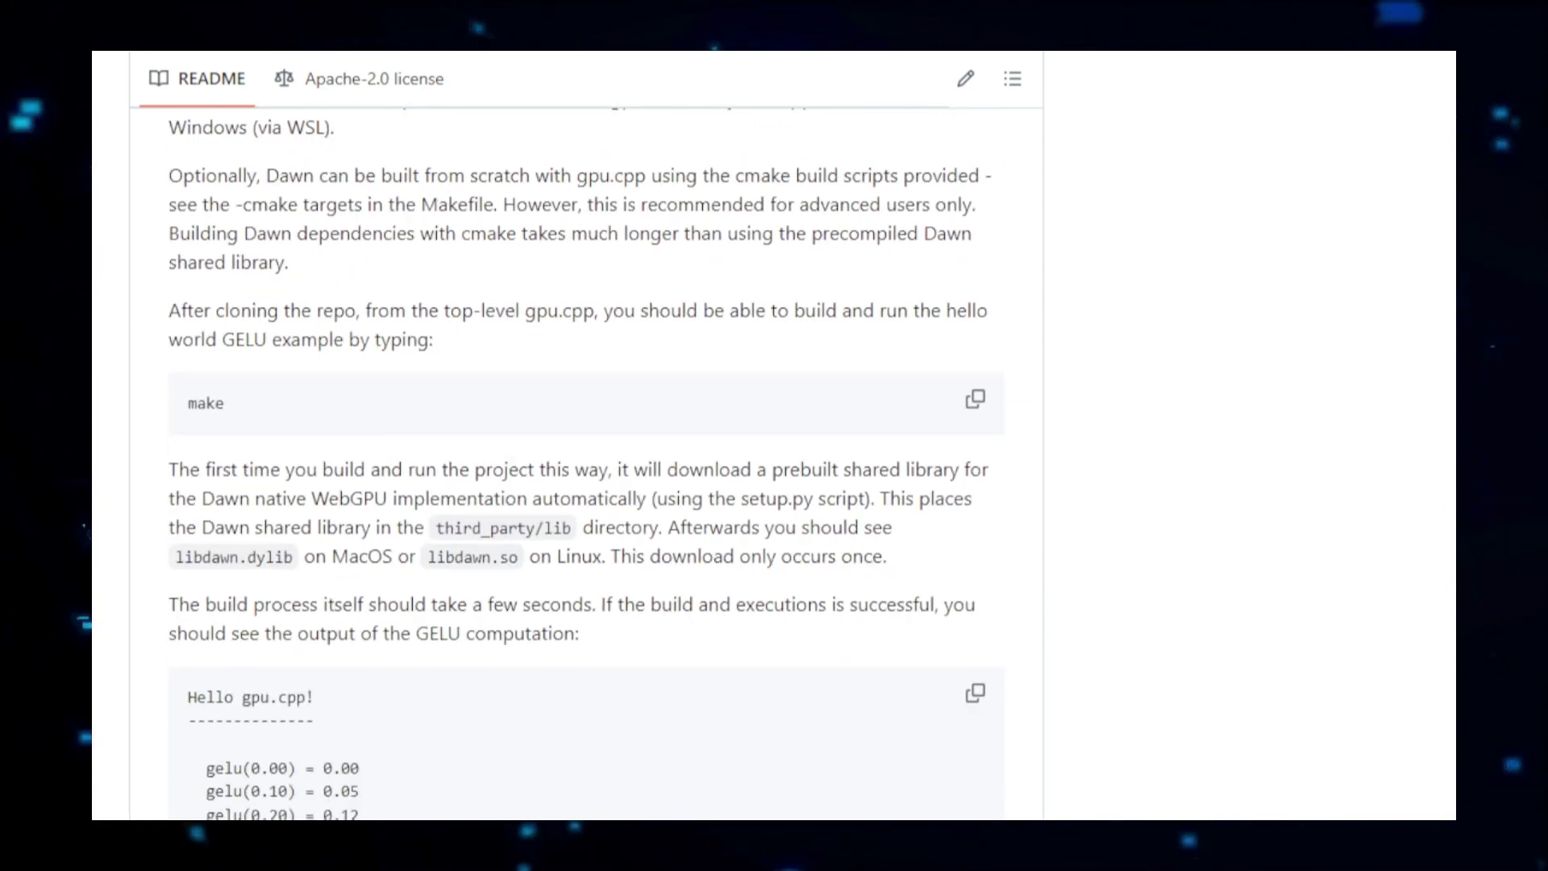
scroll(580, 483, down, 2)
scroll(580, 484, down, 1)
scroll(580, 484, down, 1)
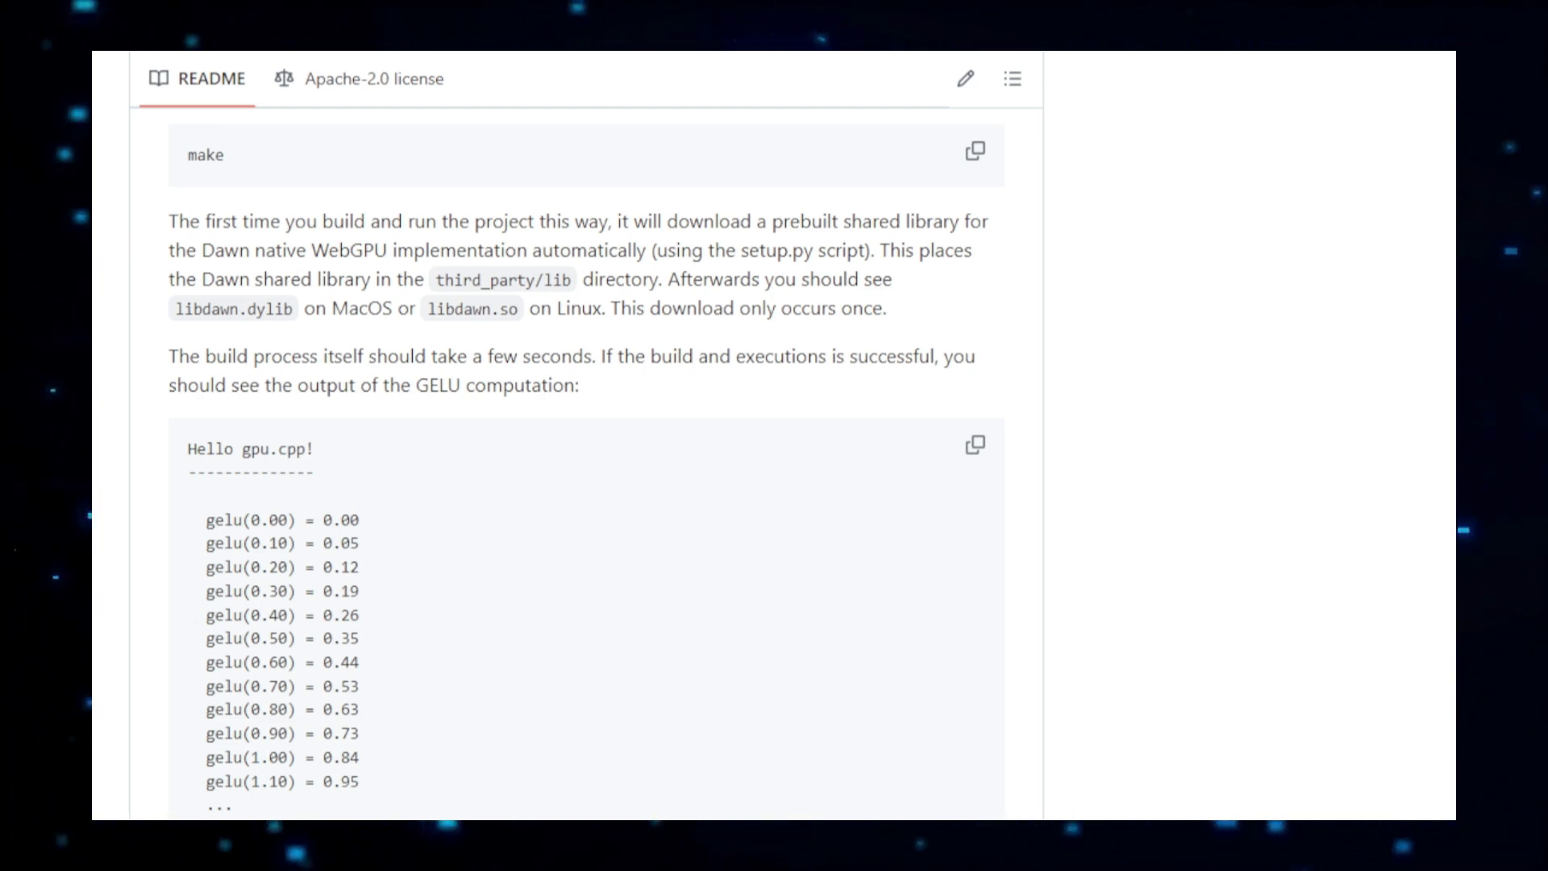
scroll(581, 484, down, 1)
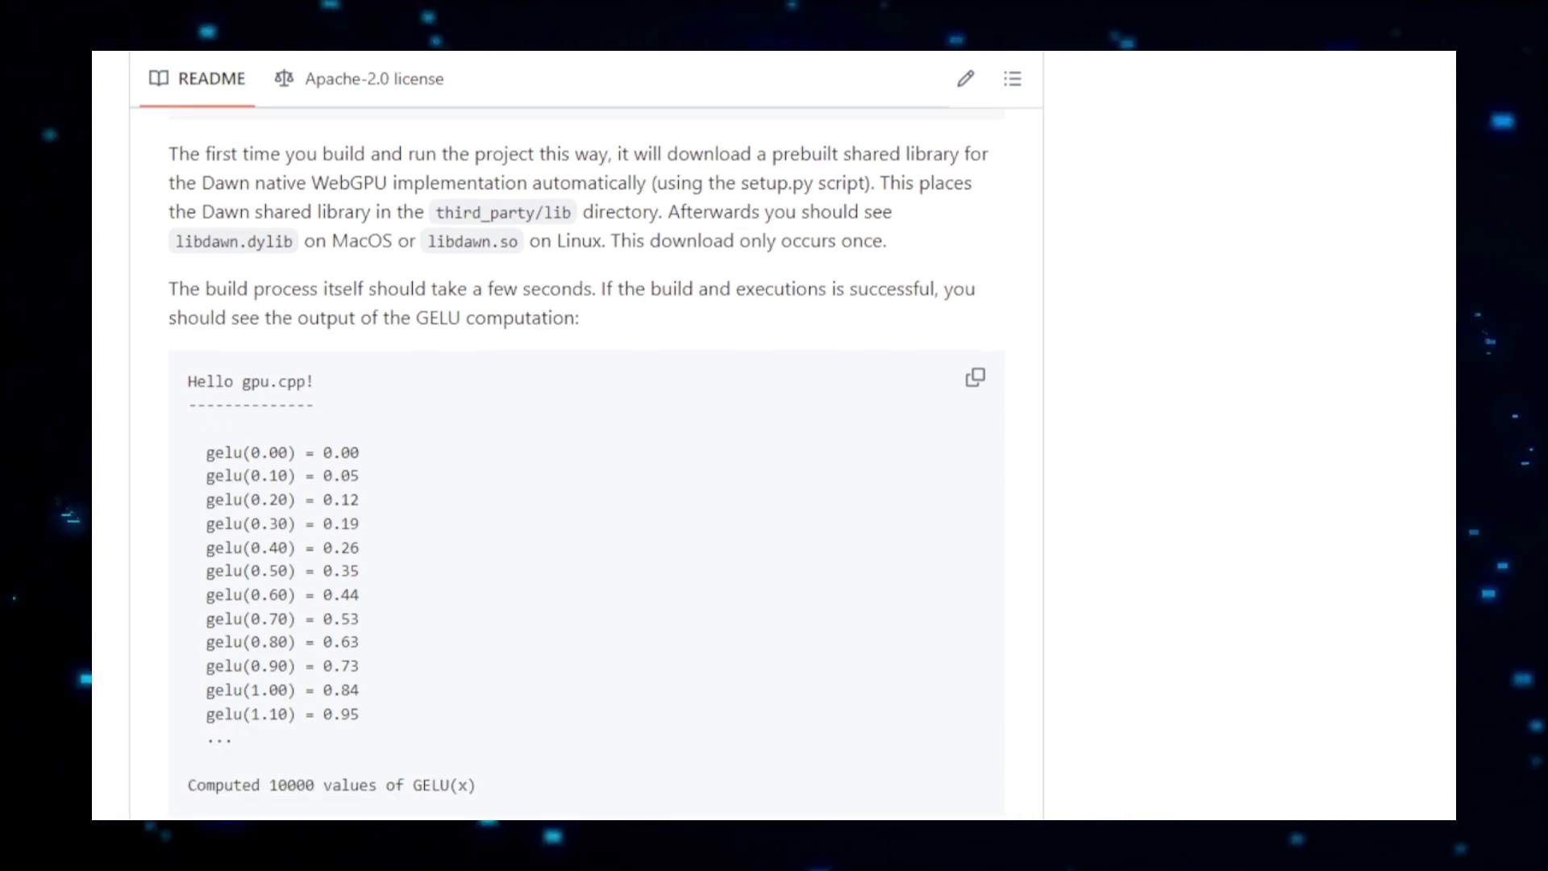
scroll(580, 485, down, 2)
scroll(580, 484, down, 2)
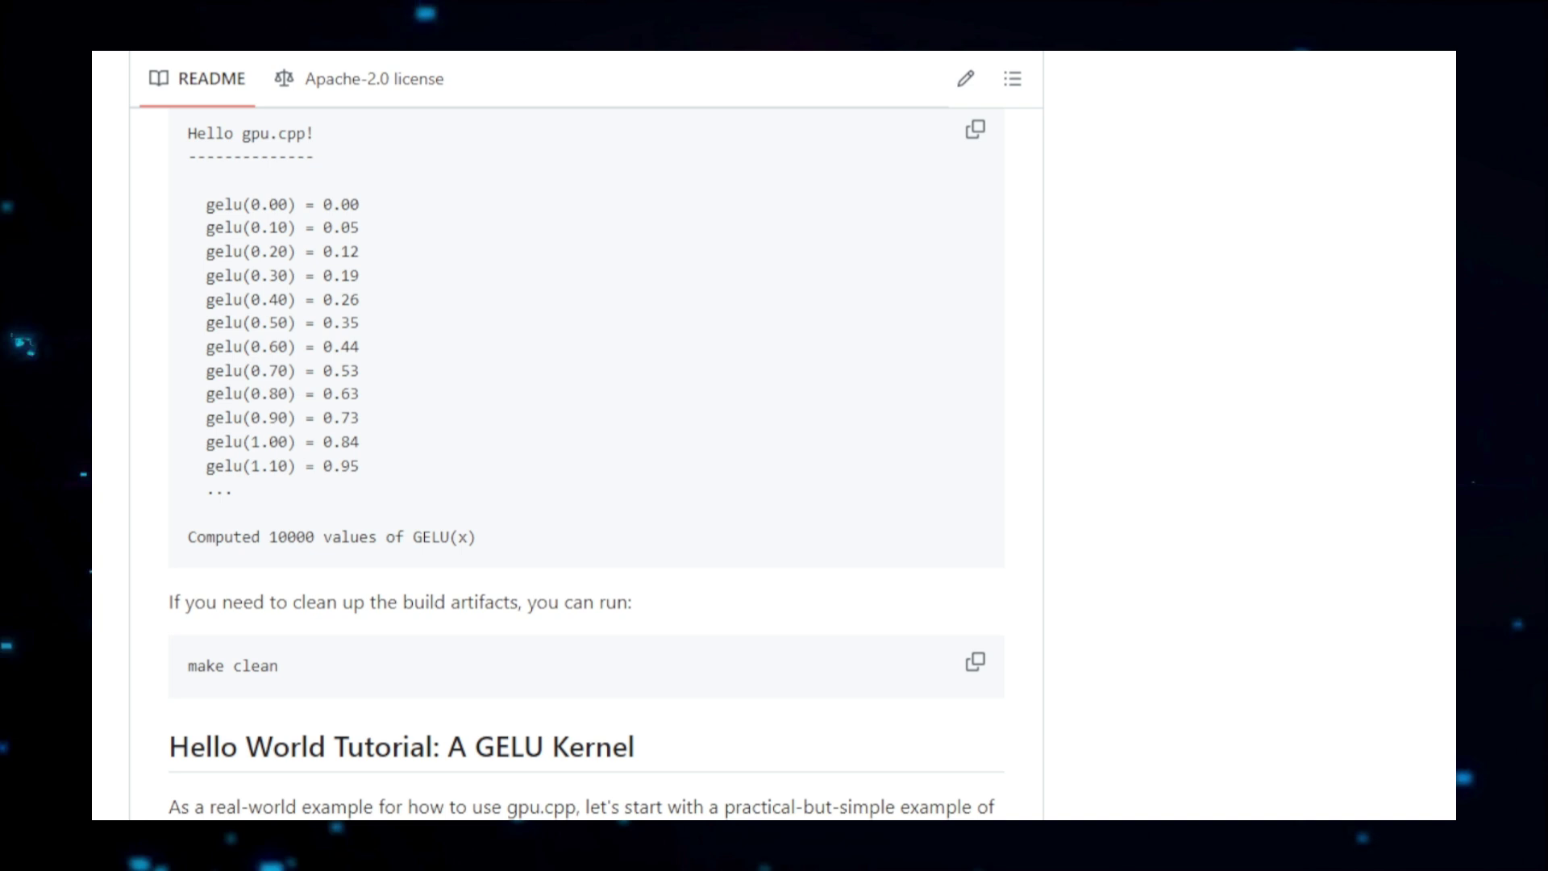
scroll(581, 484, down, 1)
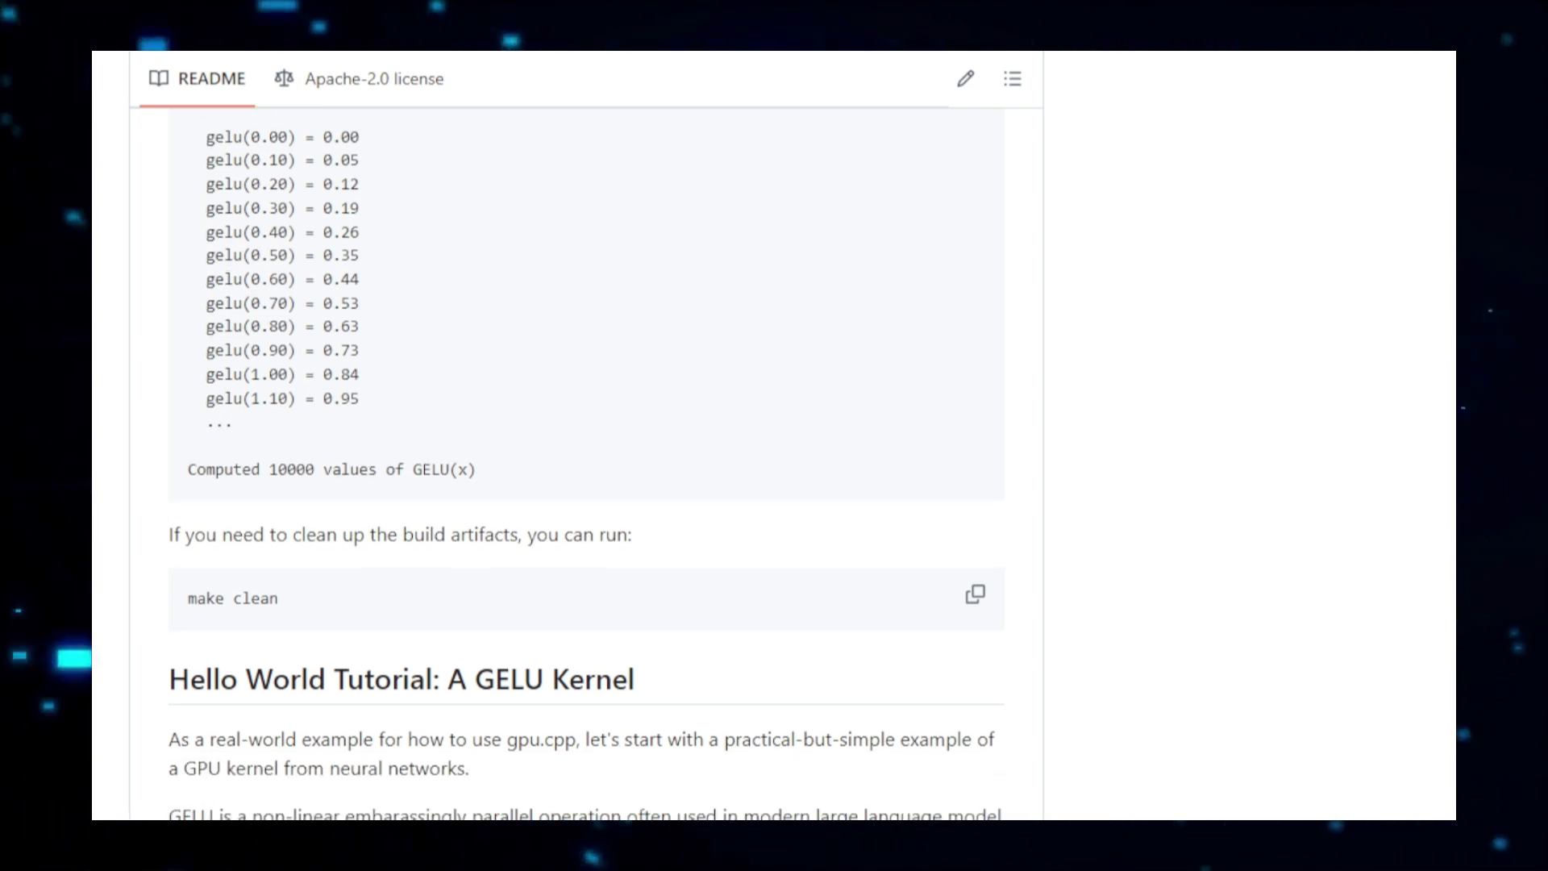
scroll(580, 484, down, 2)
scroll(581, 484, down, 1)
scroll(580, 484, down, 2)
scroll(581, 484, down, 2)
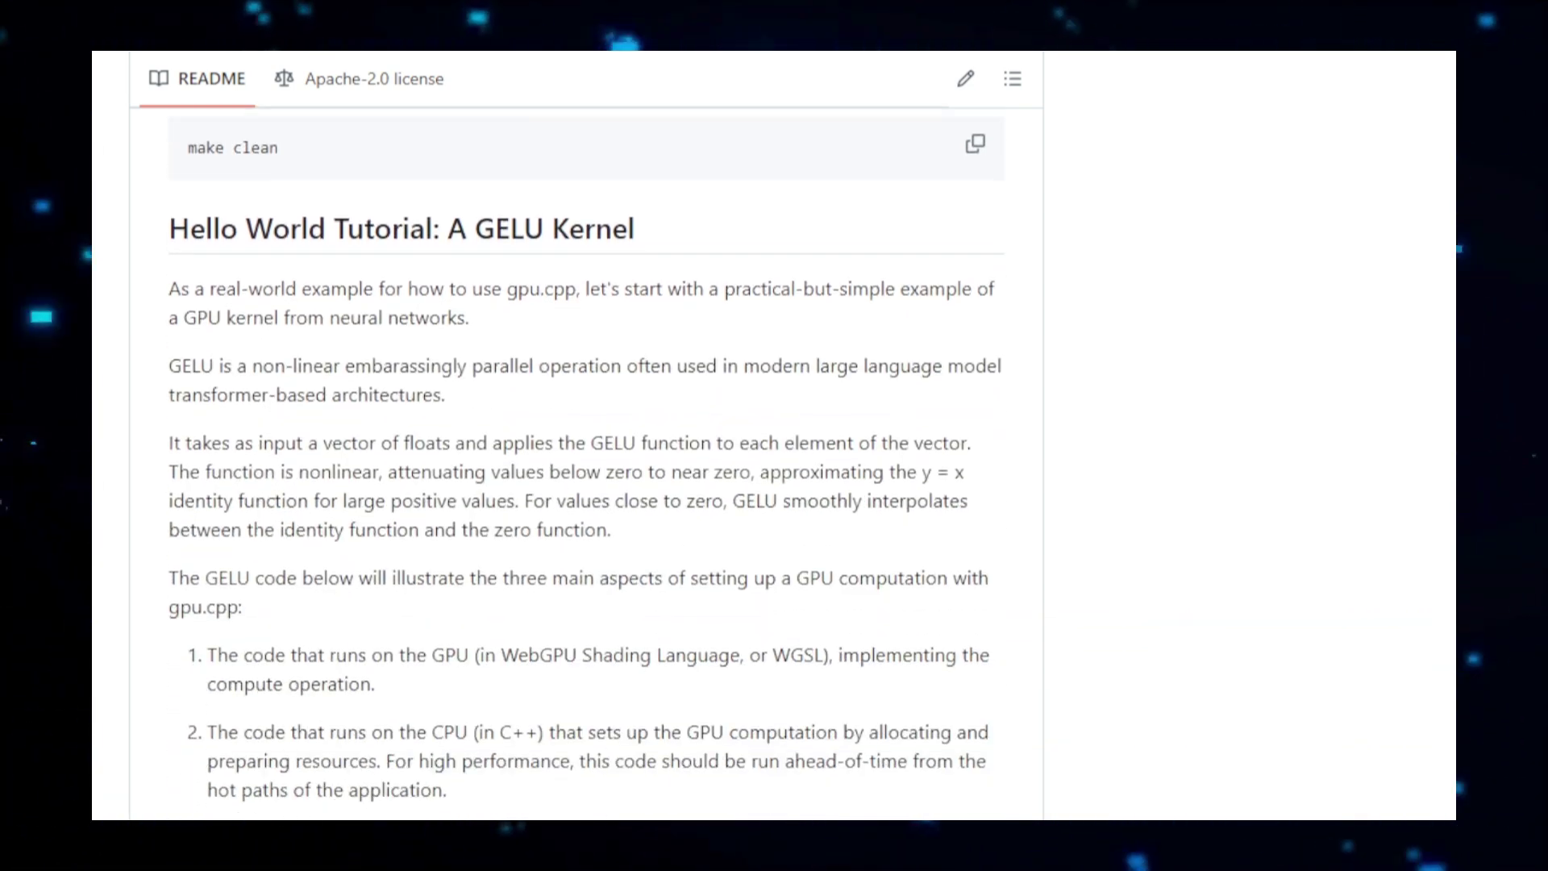
scroll(580, 483, down, 1)
scroll(581, 483, down, 1)
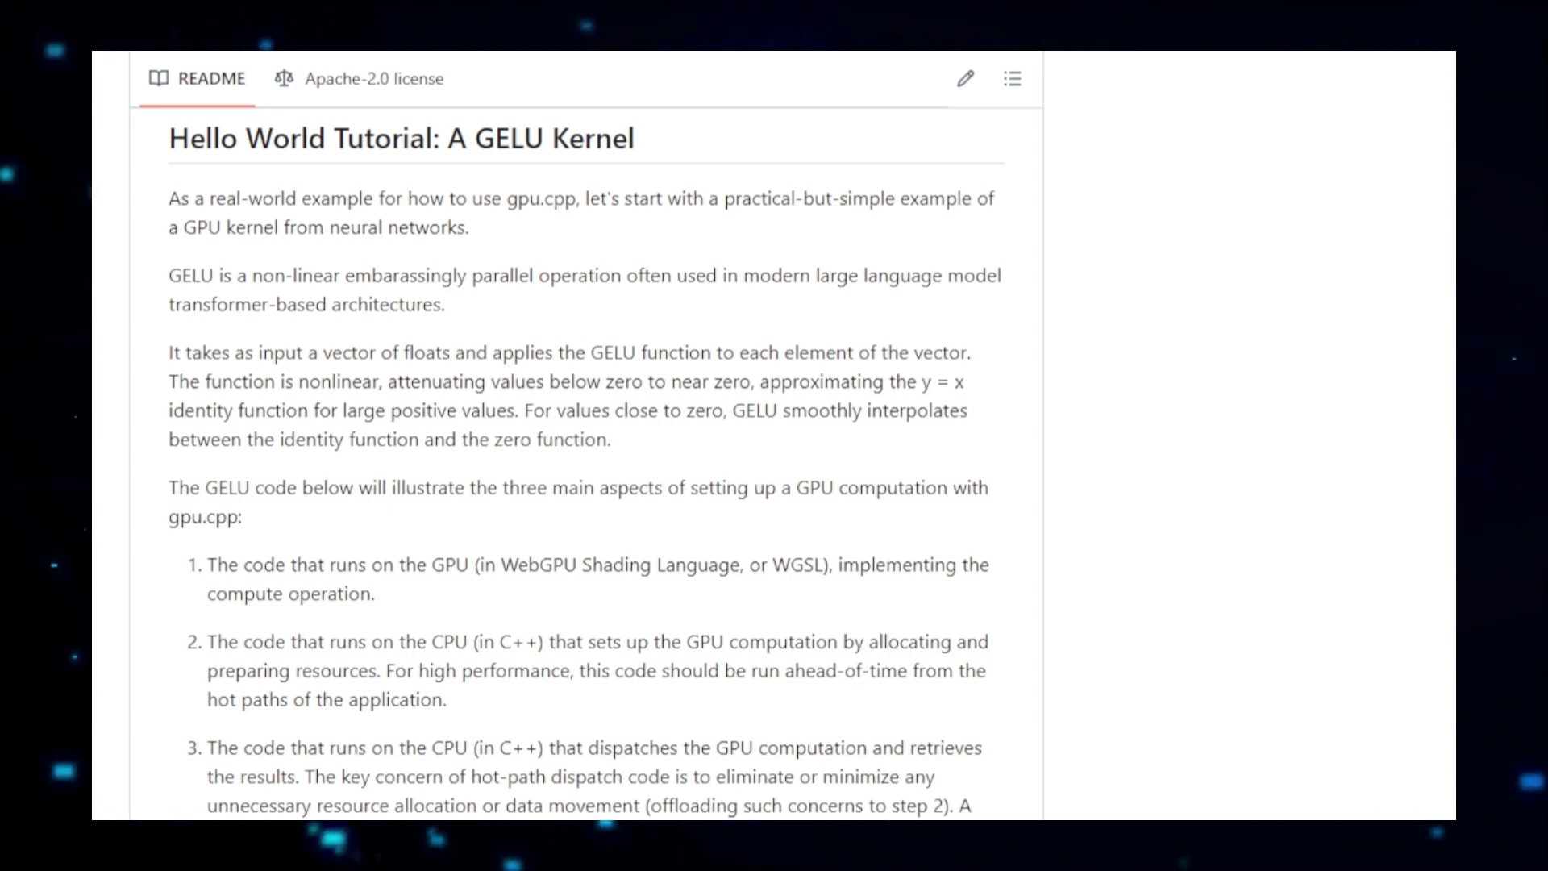
scroll(580, 484, down, 1)
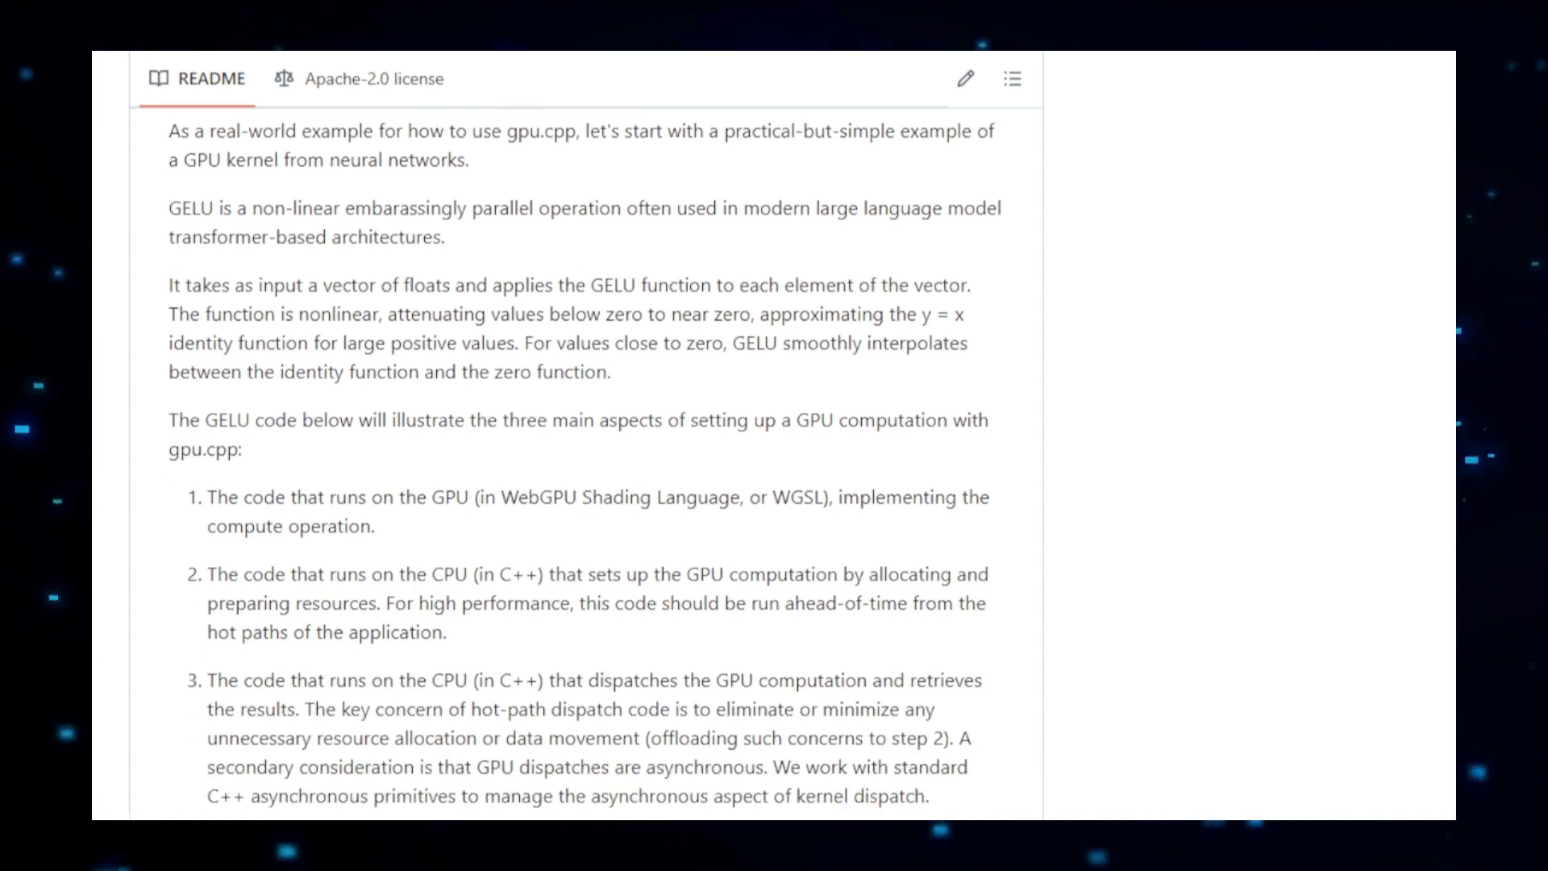
scroll(580, 484, down, 1)
scroll(581, 485, down, 1)
scroll(581, 484, down, 1)
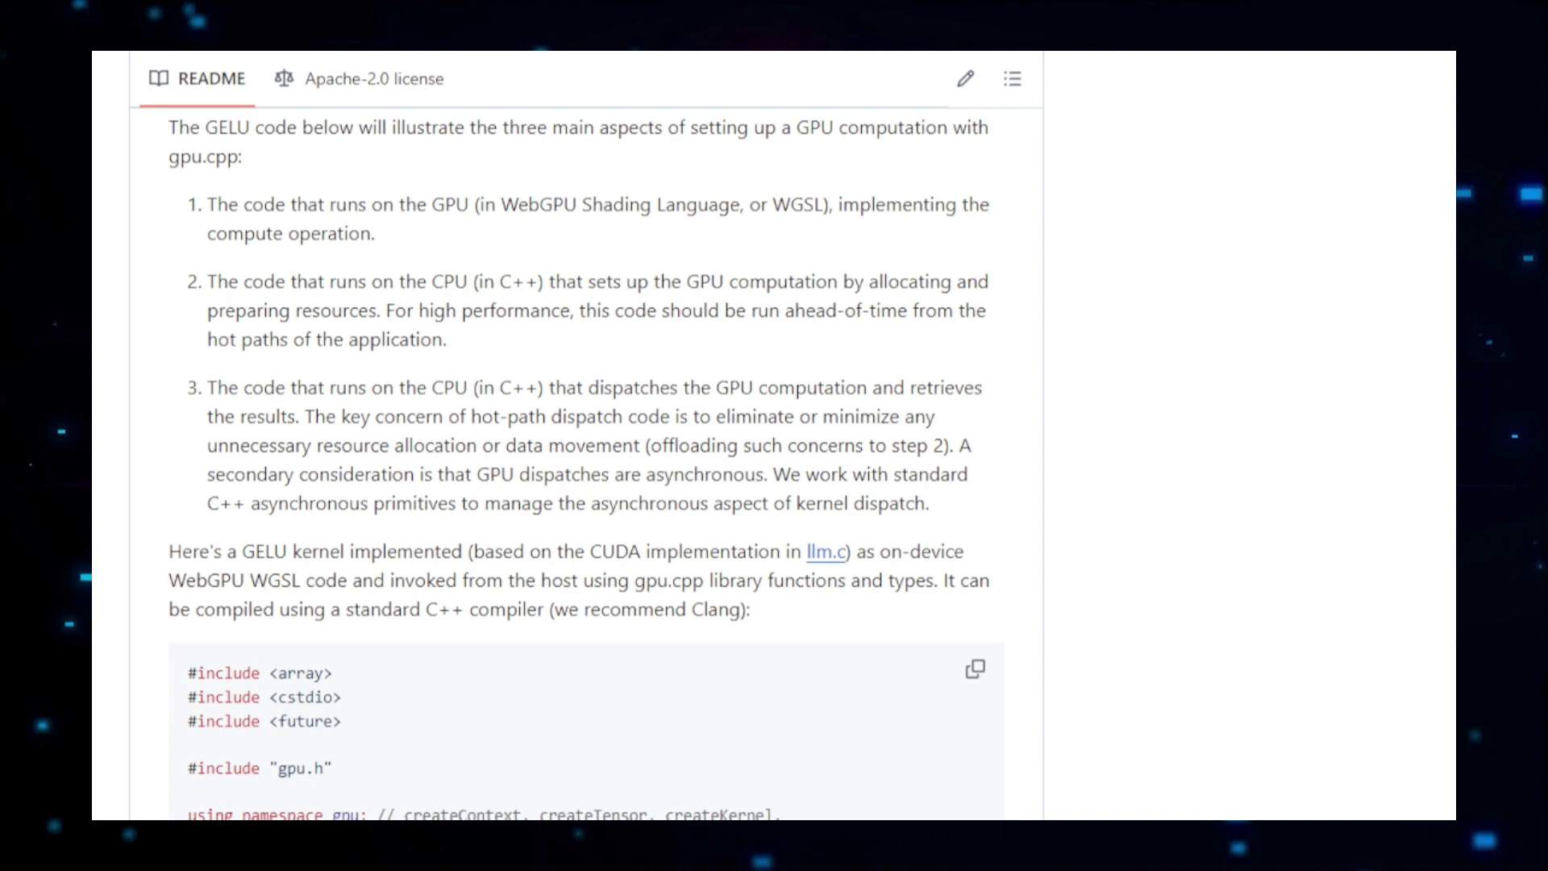
scroll(581, 485, down, 1)
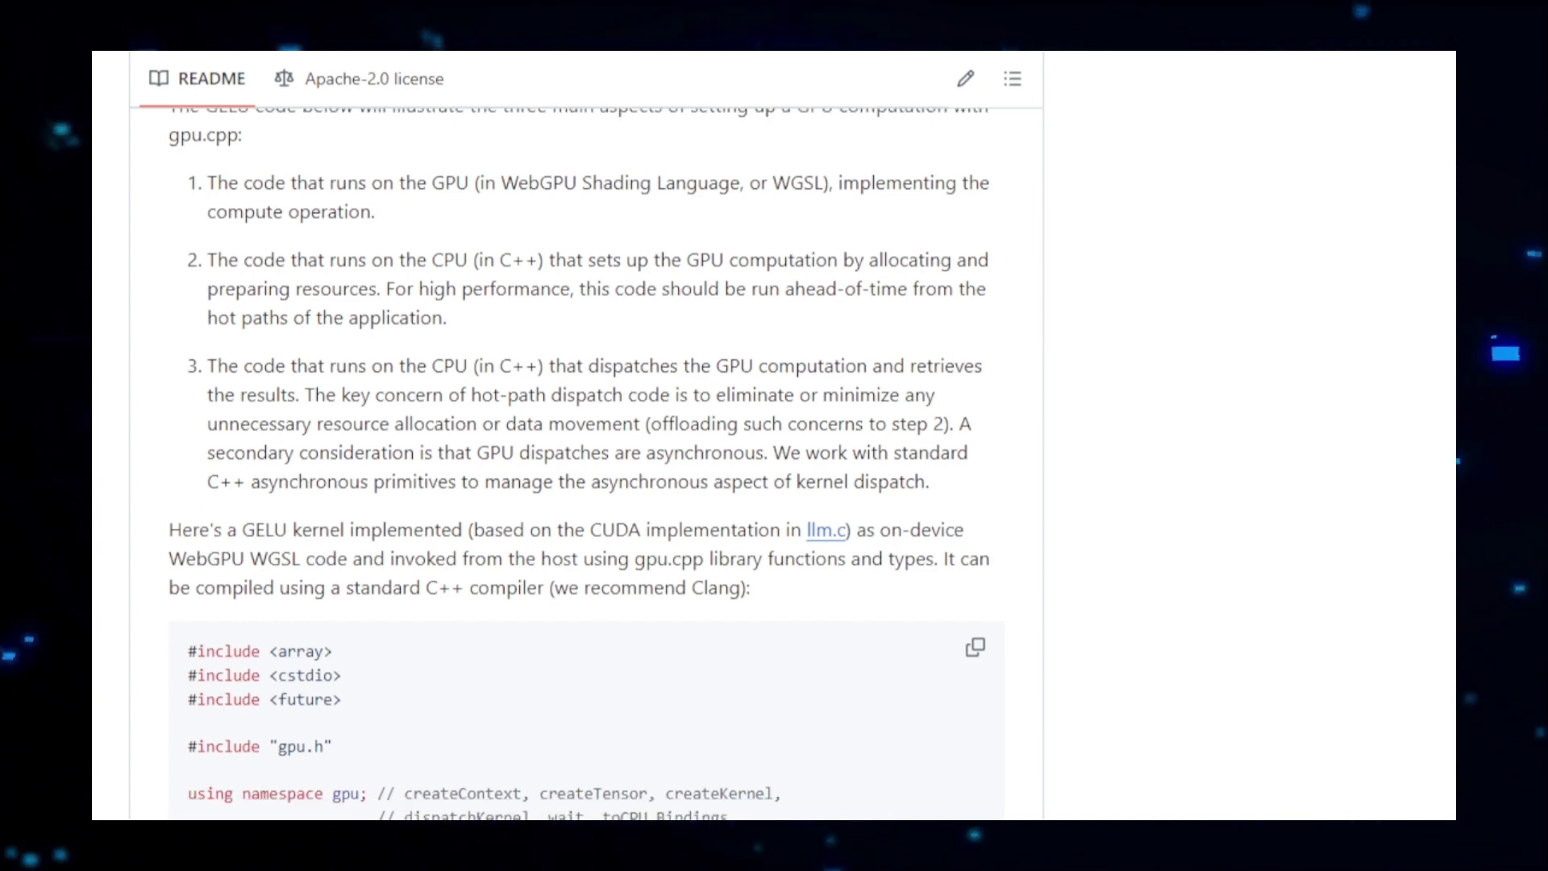
scroll(580, 483, down, 2)
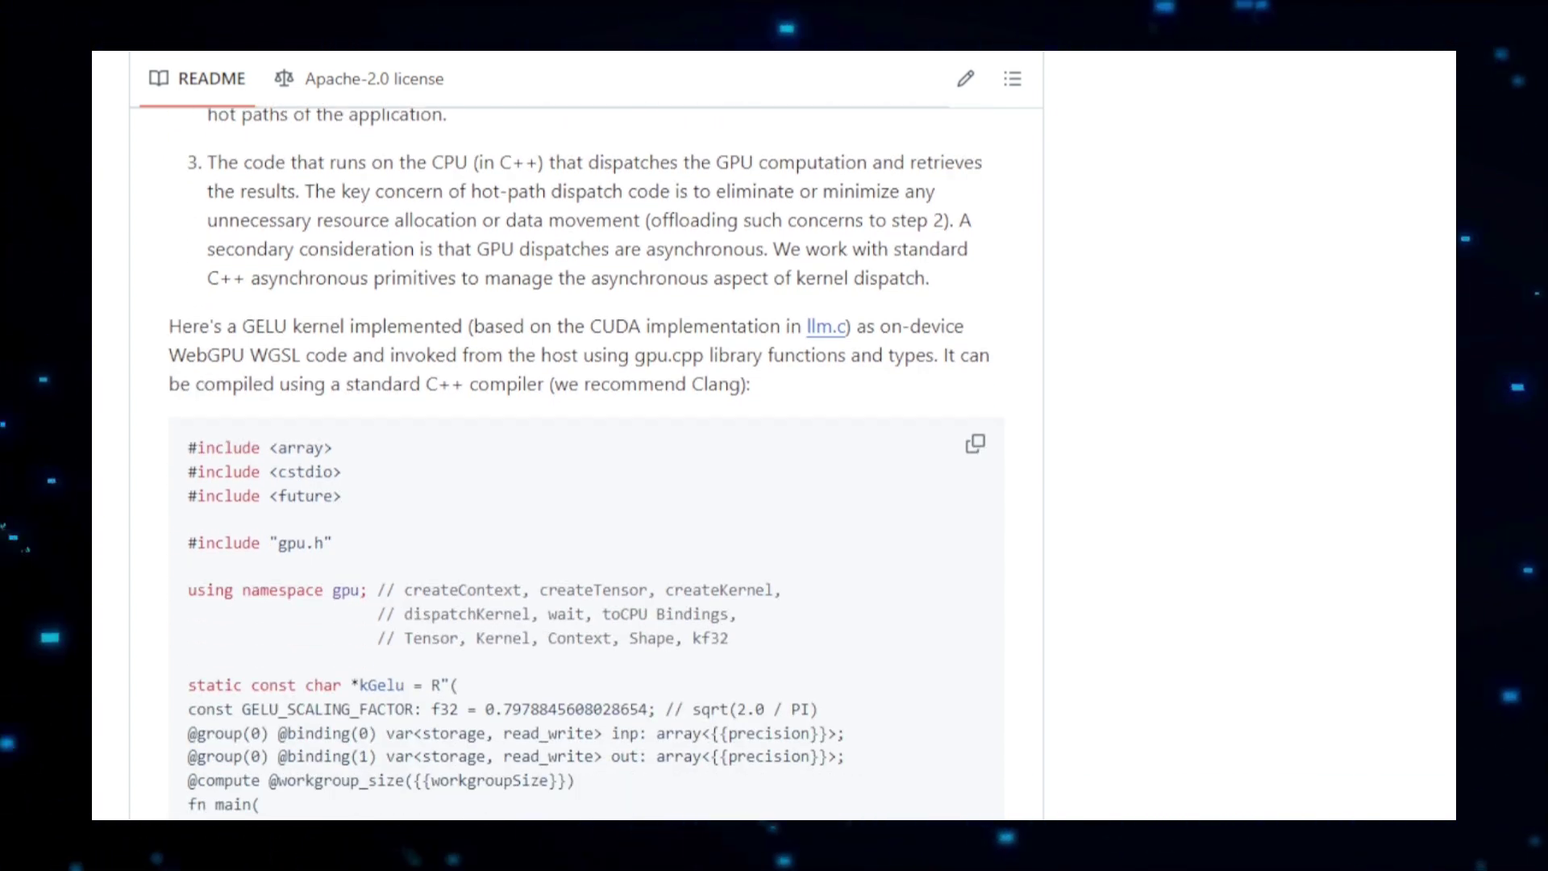
scroll(581, 484, down, 1)
scroll(580, 484, down, 1)
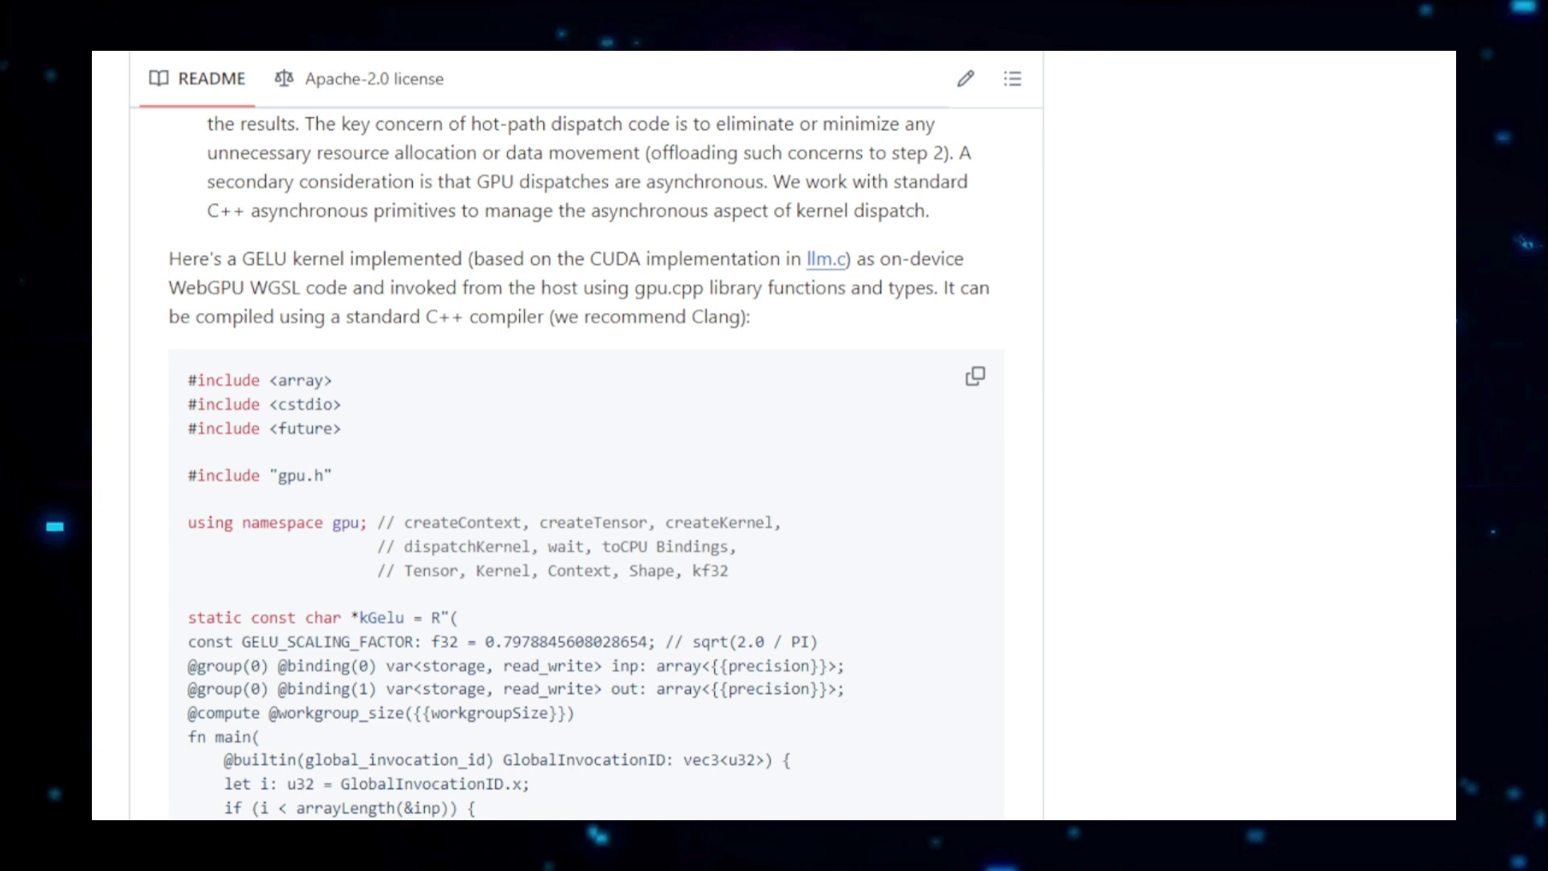
scroll(581, 484, down, 2)
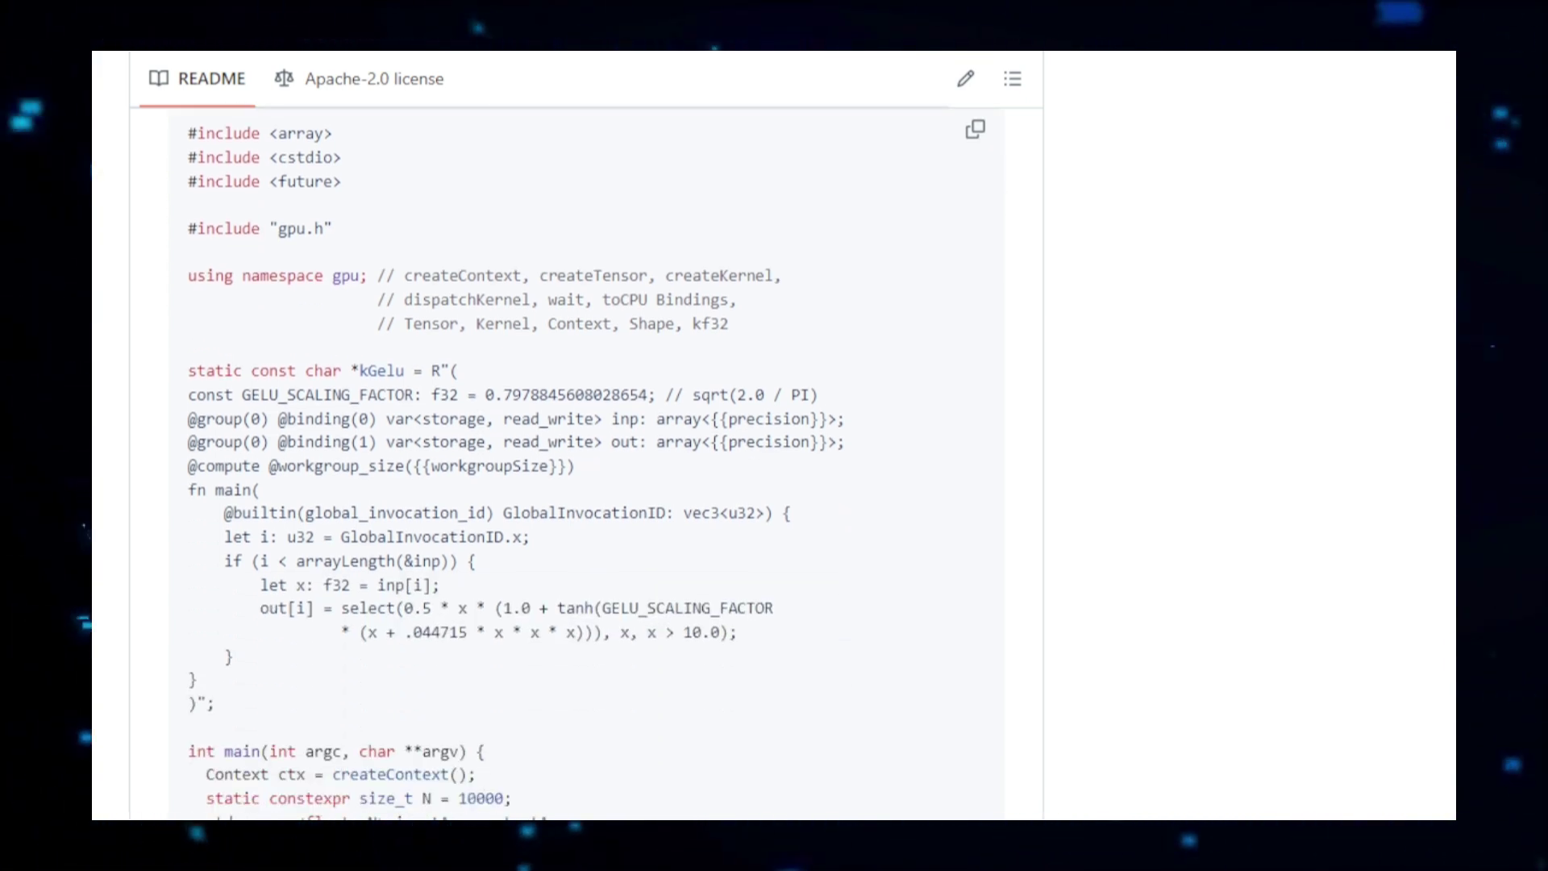
scroll(581, 484, down, 1)
scroll(581, 484, down, 1)
scroll(580, 484, down, 1)
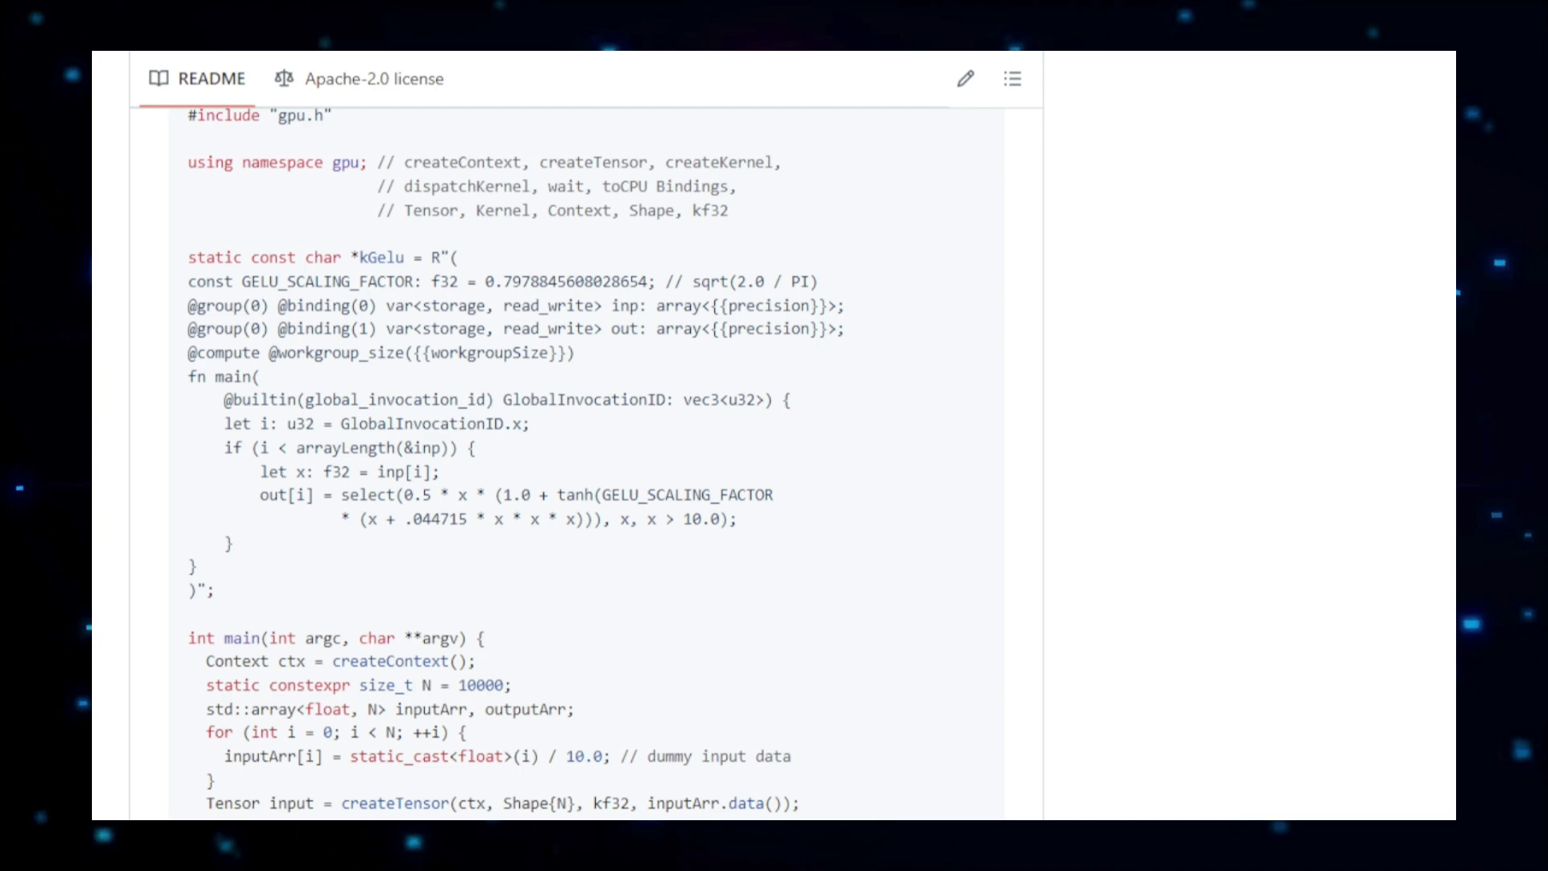
scroll(581, 484, down, 1)
scroll(581, 484, down, 1)
scroll(581, 484, down, 1)
scroll(580, 483, down, 2)
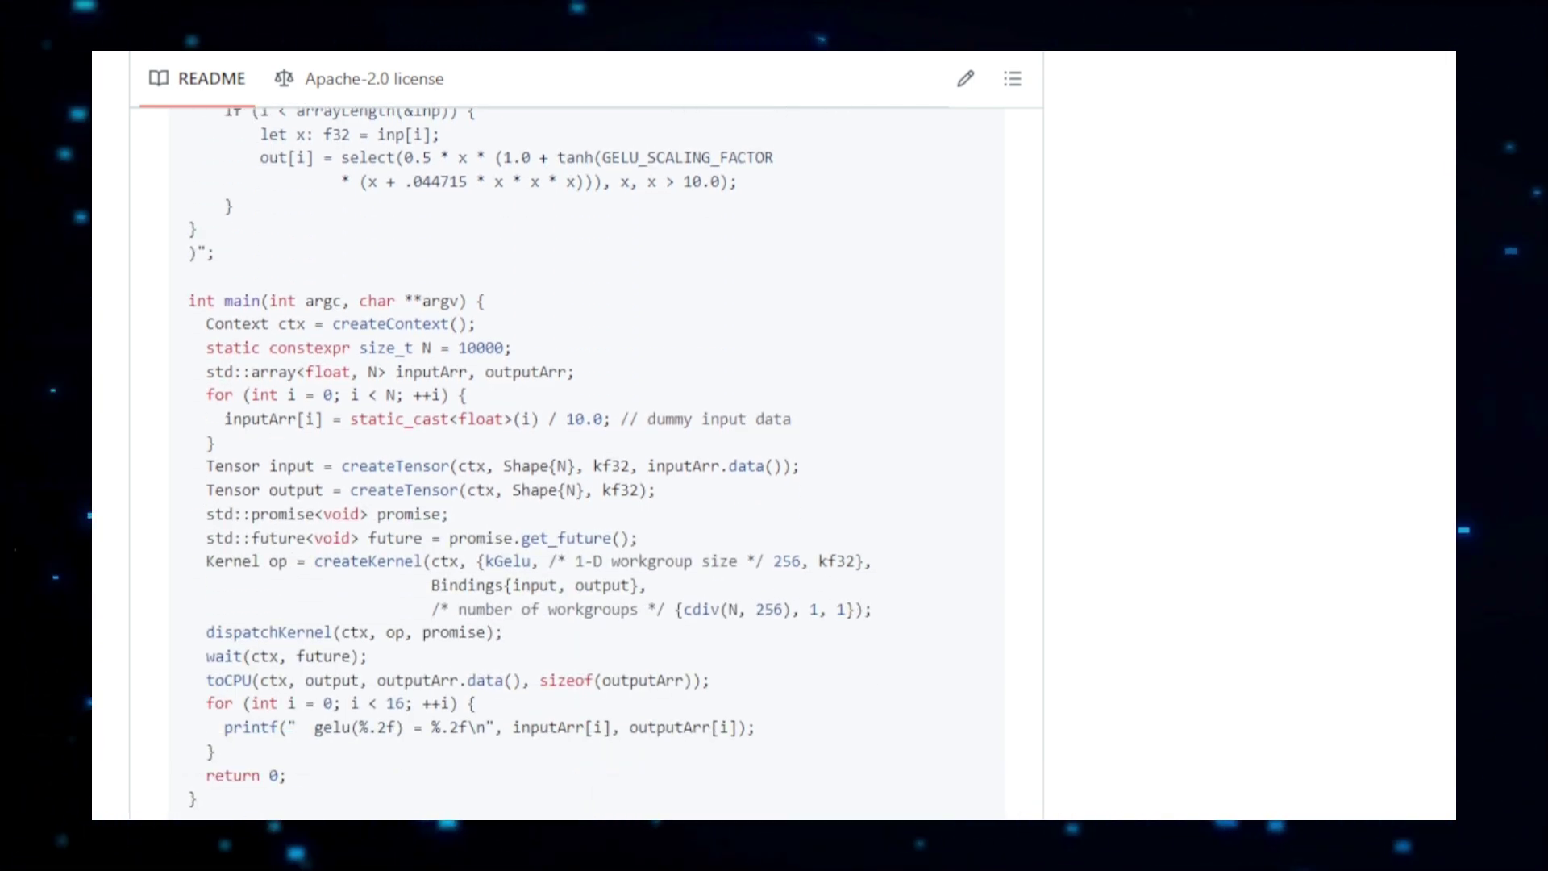
scroll(580, 483, down, 1)
scroll(580, 484, down, 2)
scroll(581, 484, down, 2)
scroll(580, 484, down, 2)
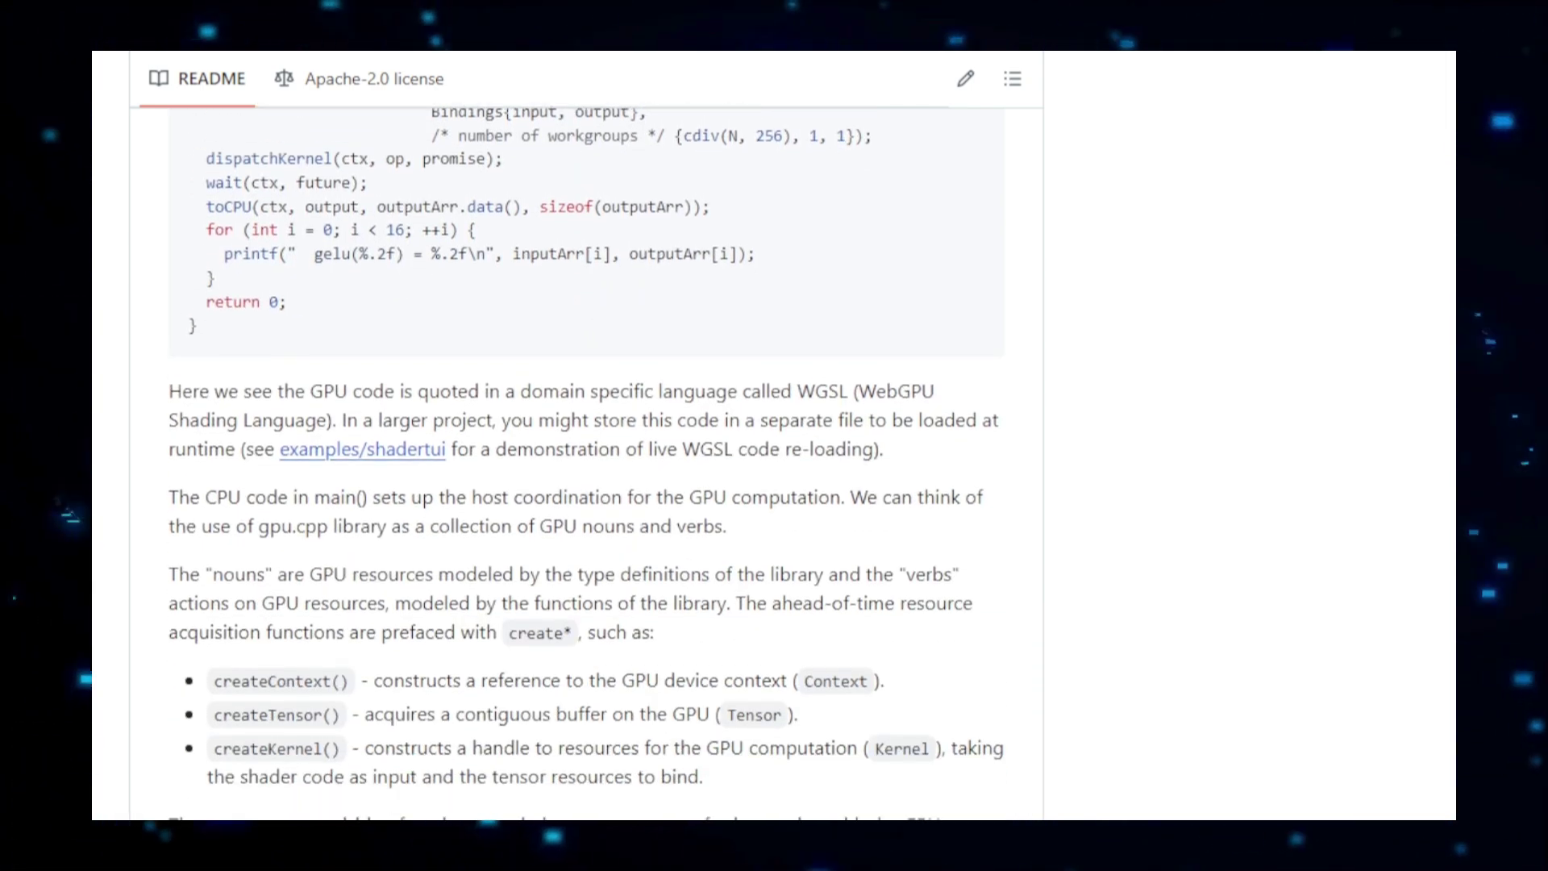
scroll(581, 484, down, 2)
scroll(580, 485, down, 1)
scroll(581, 483, down, 1)
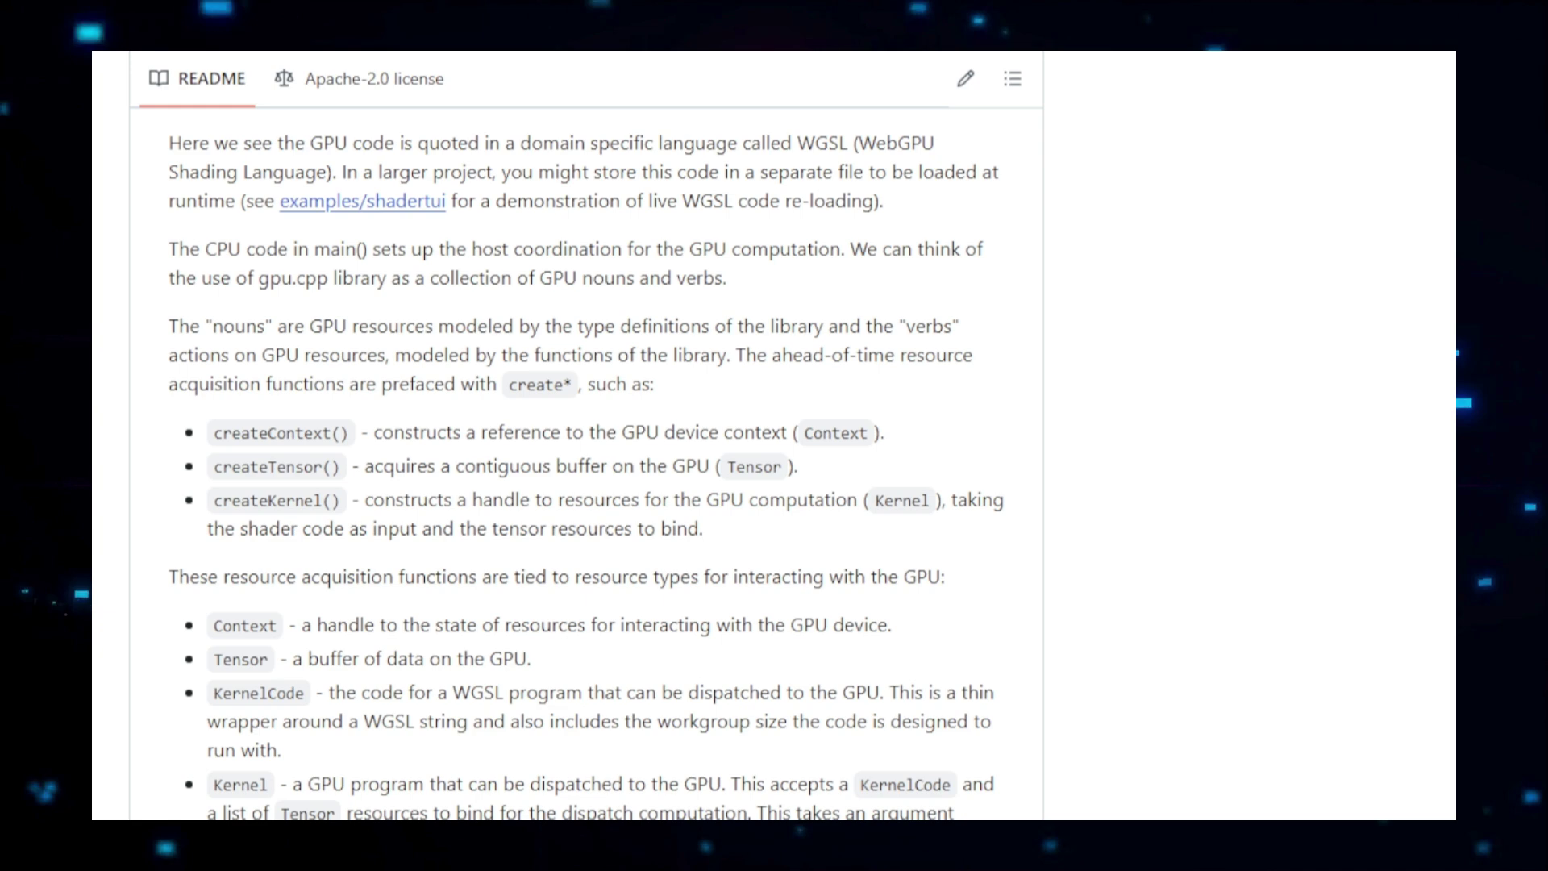
scroll(580, 484, down, 2)
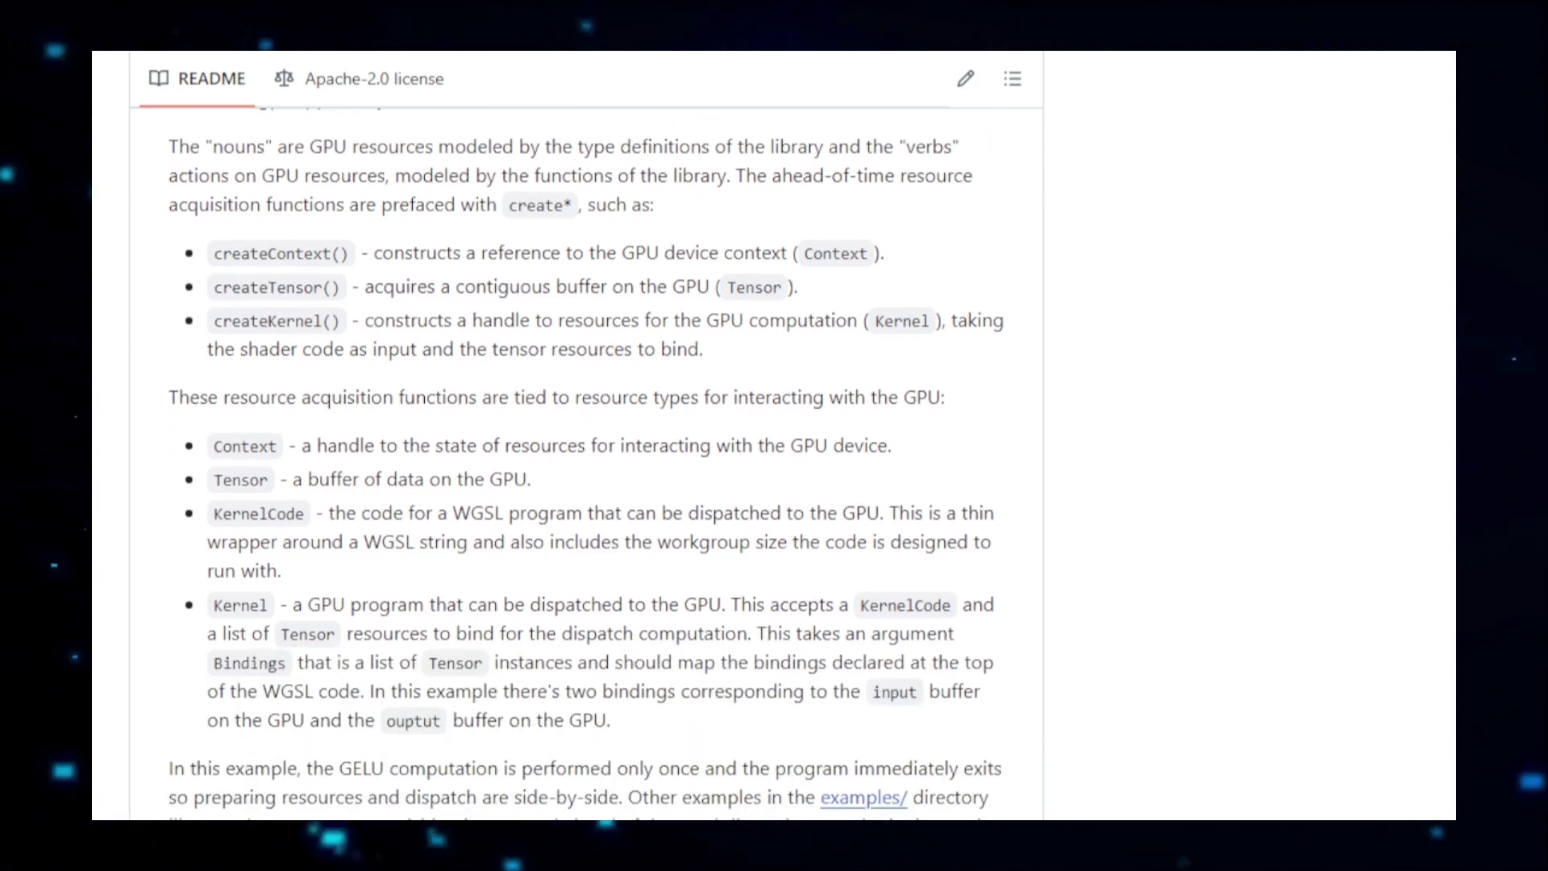
scroll(581, 484, down, 1)
scroll(581, 484, down, 1)
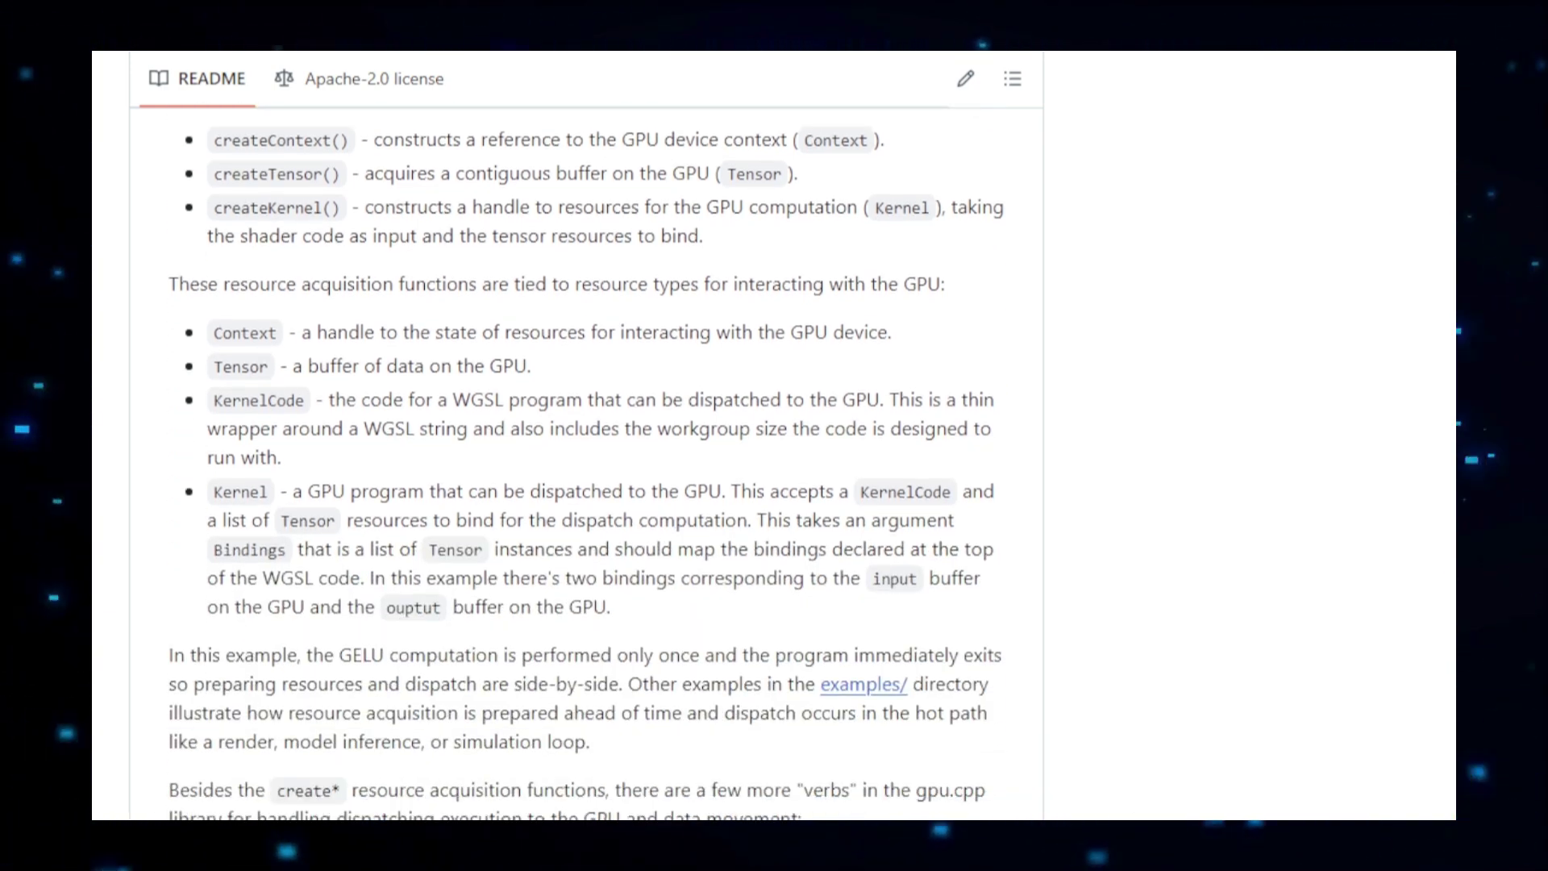
scroll(580, 483, down, 1)
scroll(581, 484, down, 1)
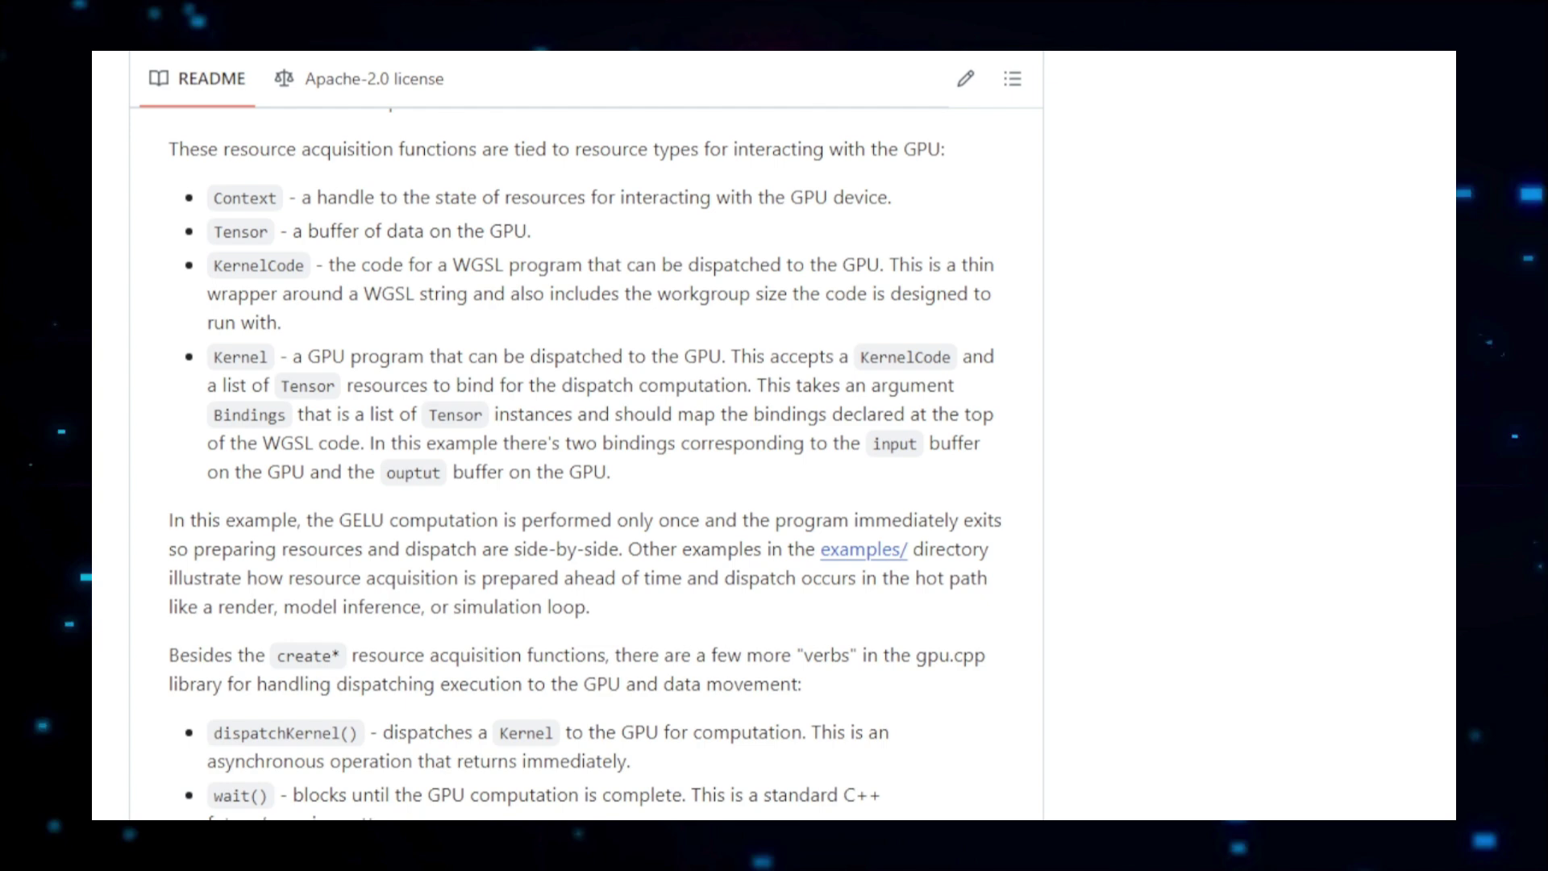
scroll(581, 484, down, 1)
scroll(580, 484, down, 2)
scroll(581, 485, down, 2)
scroll(581, 484, down, 1)
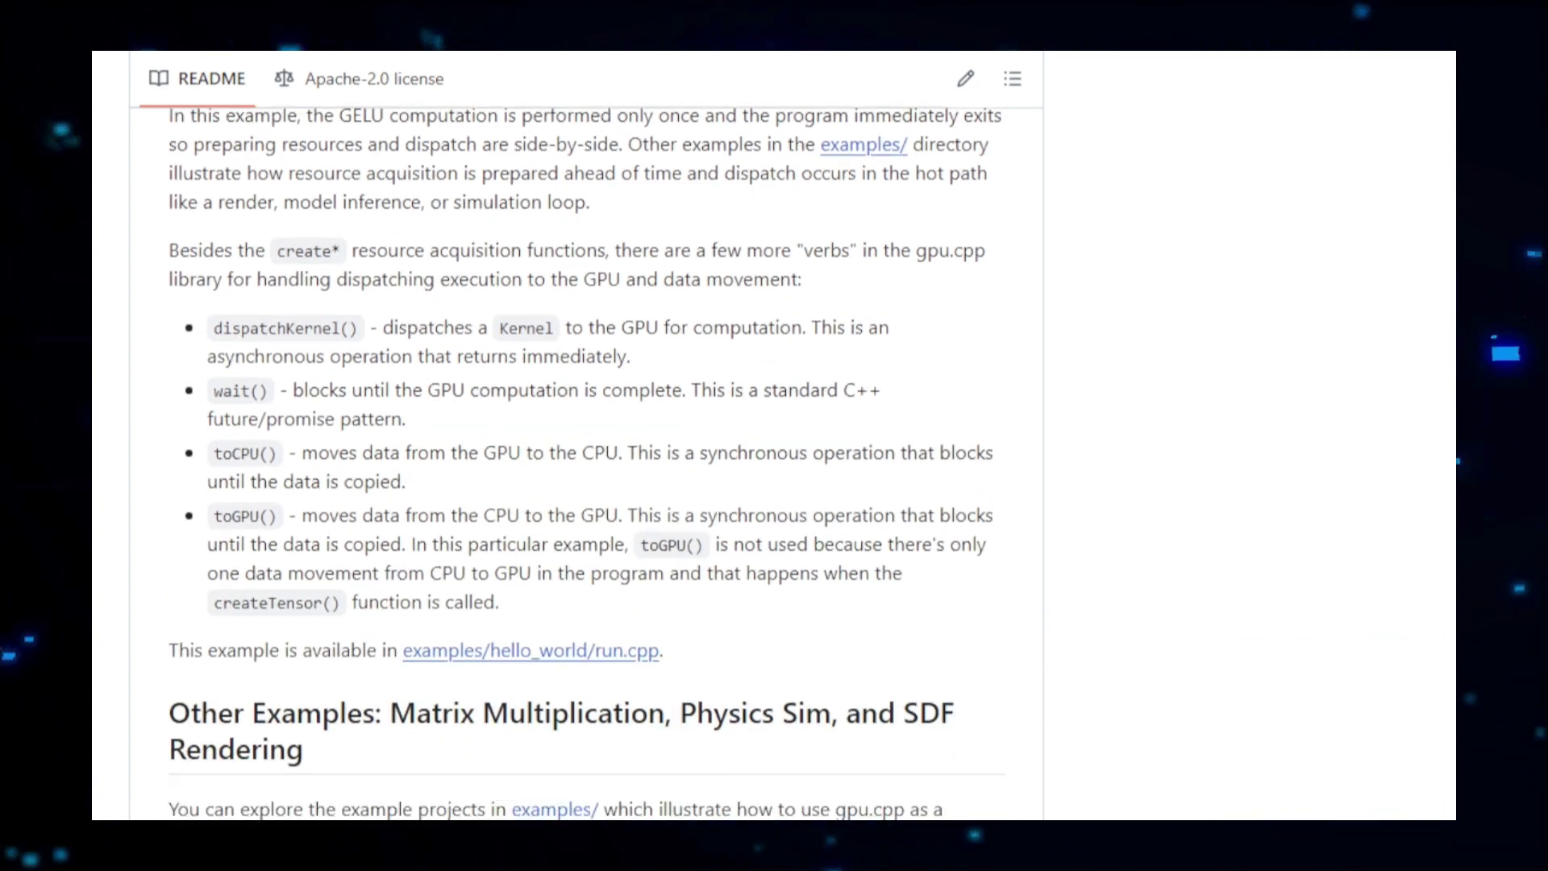
scroll(580, 483, down, 1)
scroll(580, 484, down, 1)
scroll(581, 484, down, 2)
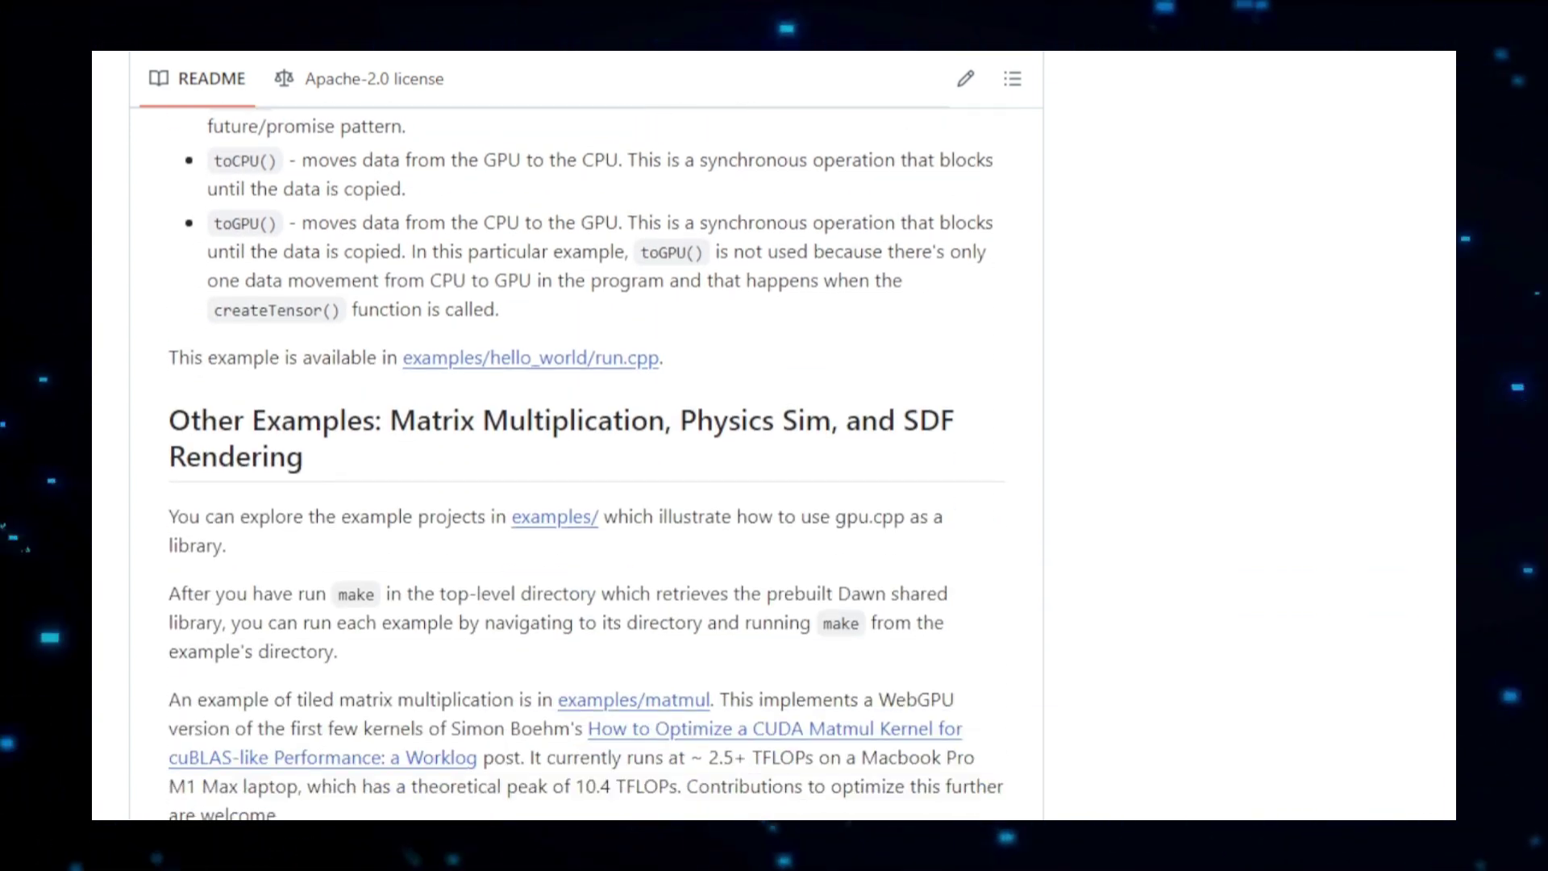
scroll(581, 484, down, 2)
scroll(581, 484, down, 1)
scroll(581, 483, down, 1)
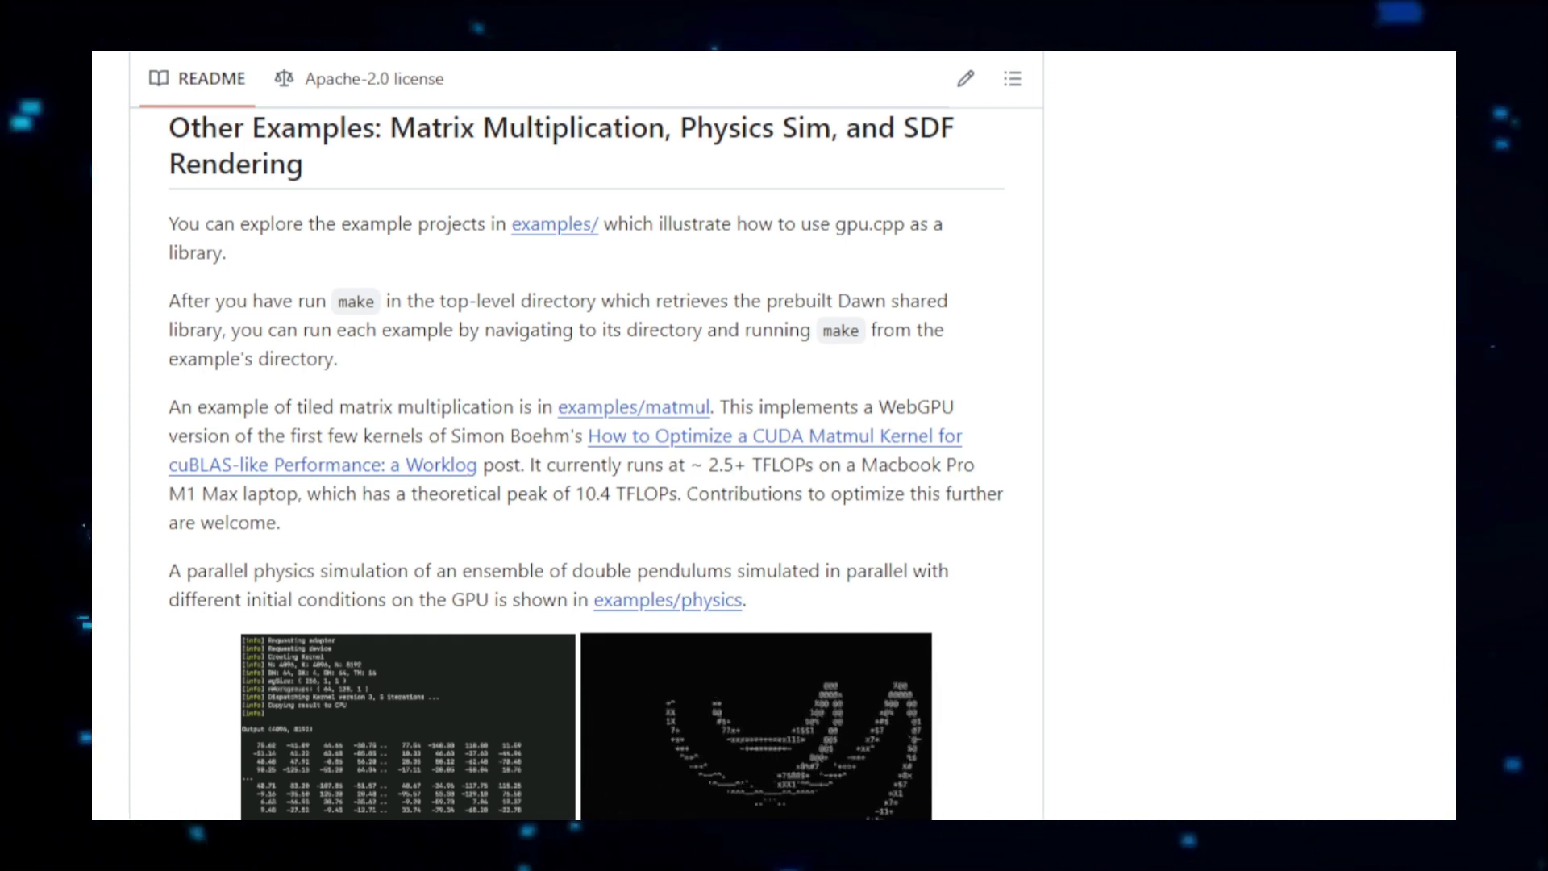
scroll(581, 484, down, 1)
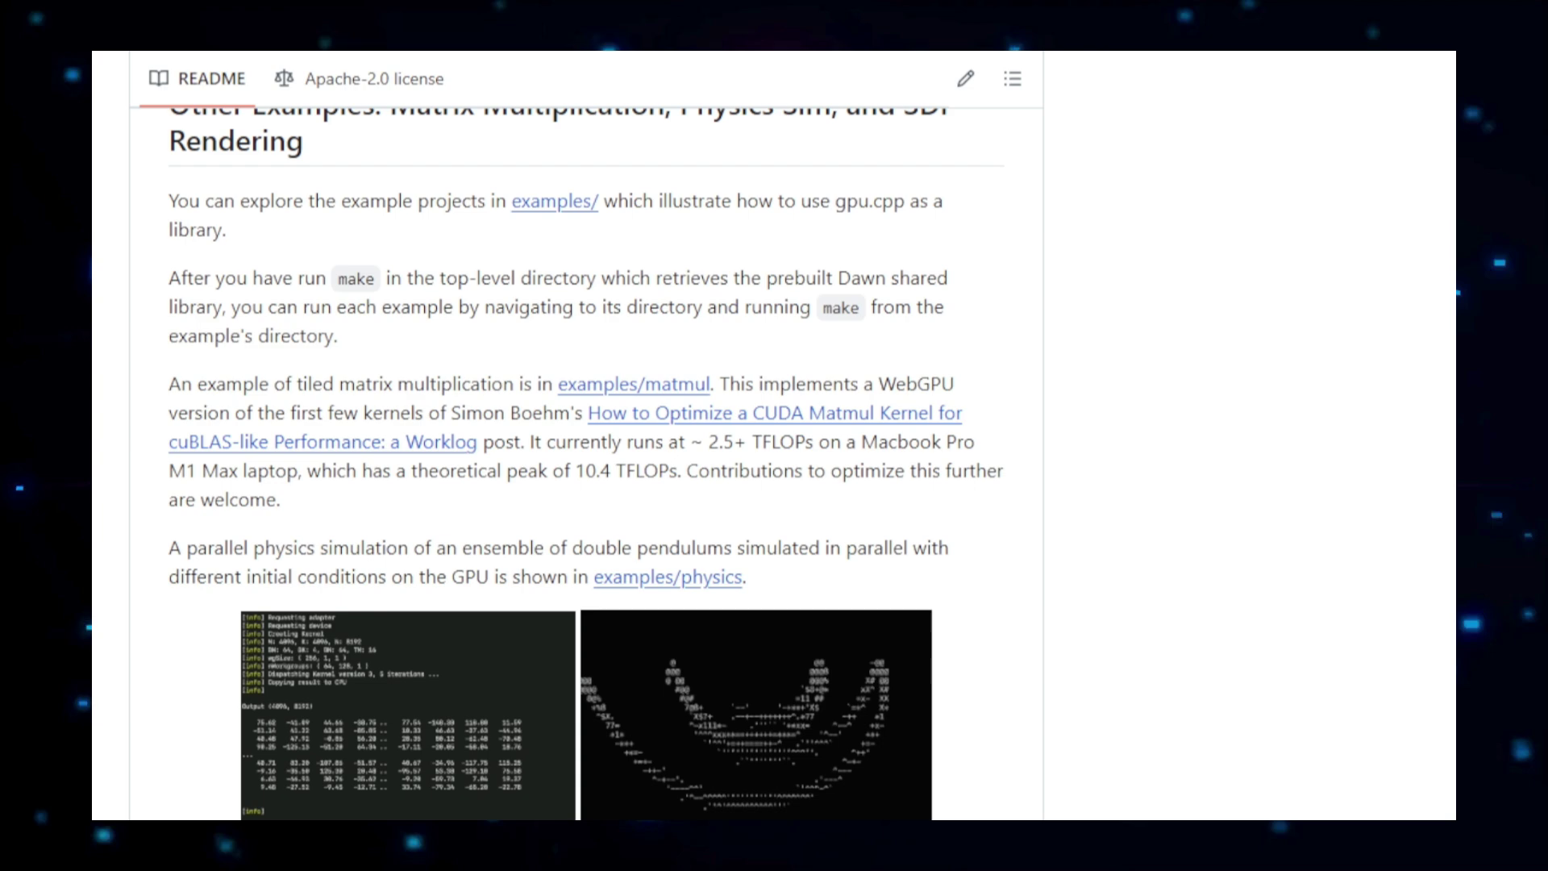
scroll(581, 484, down, 1)
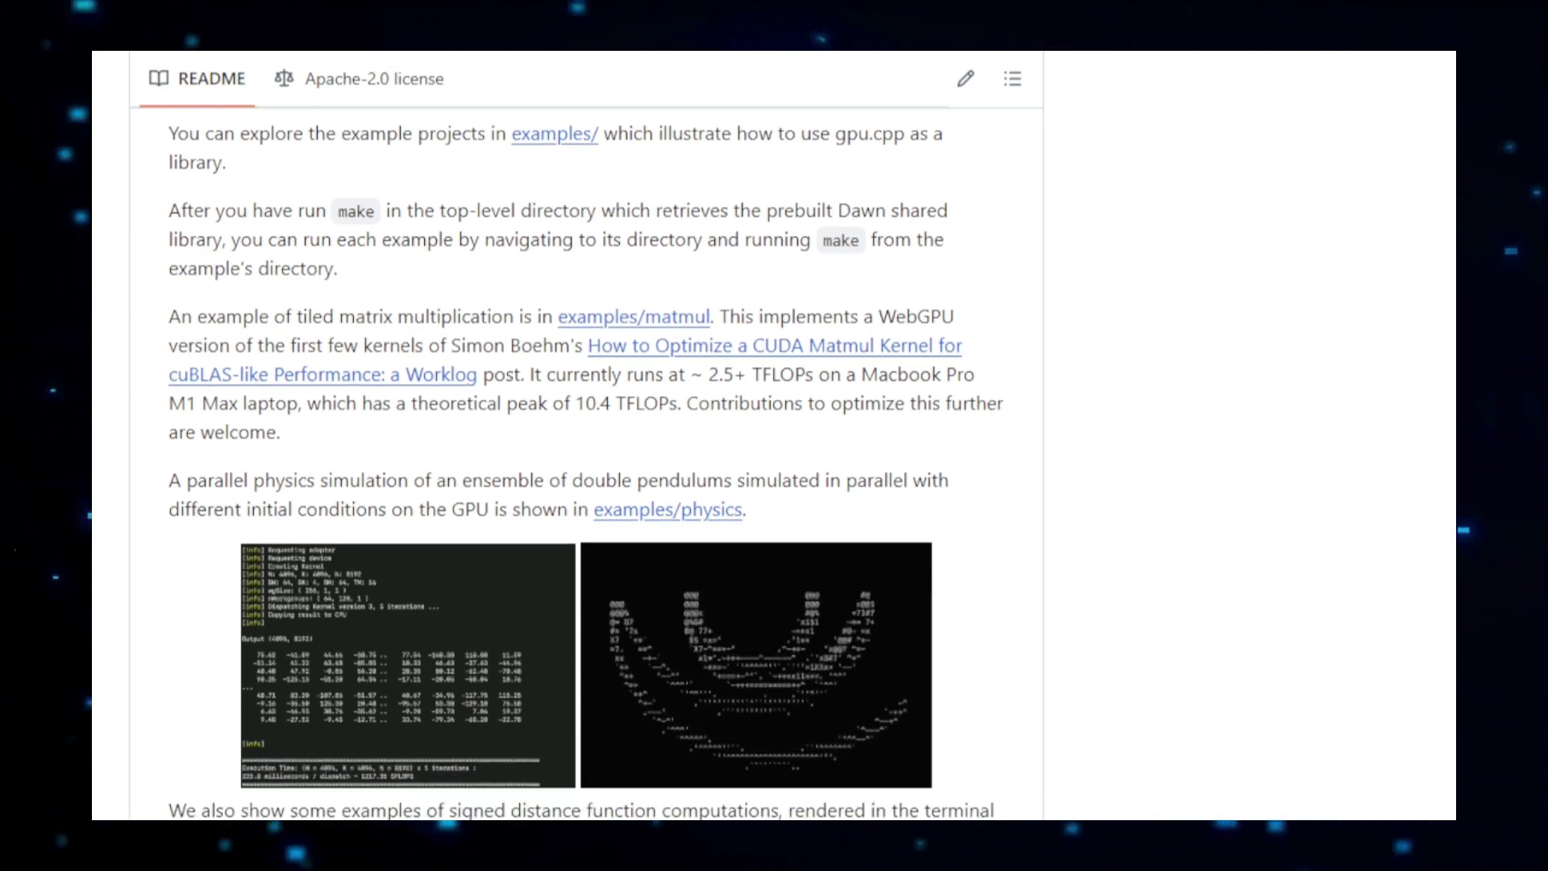
scroll(580, 483, down, 1)
scroll(580, 484, down, 3)
scroll(580, 484, down, 2)
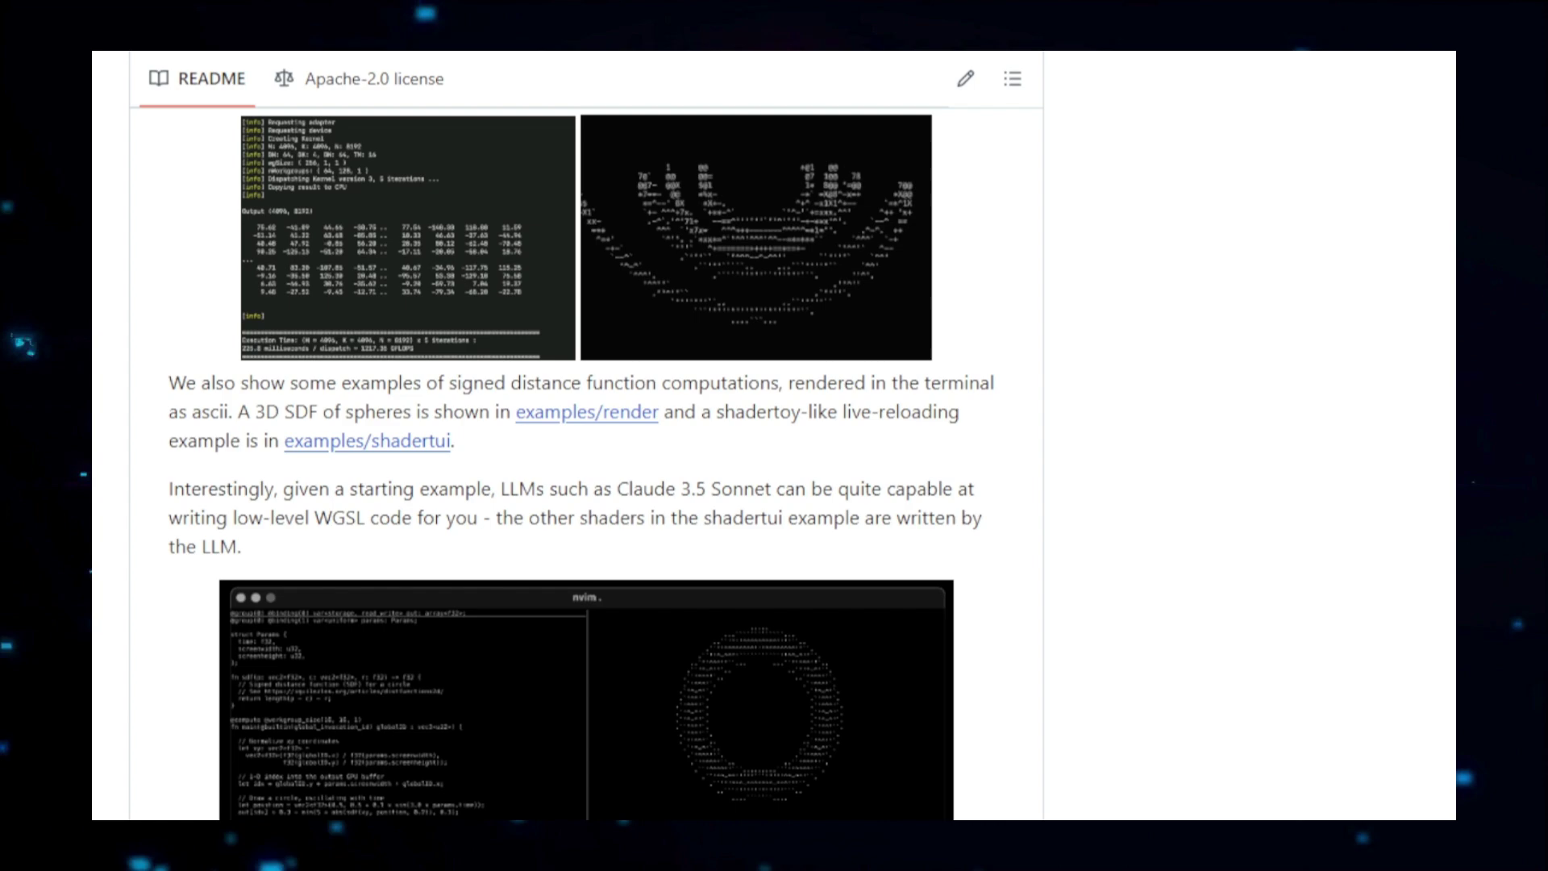
scroll(581, 484, down, 1)
scroll(580, 484, down, 2)
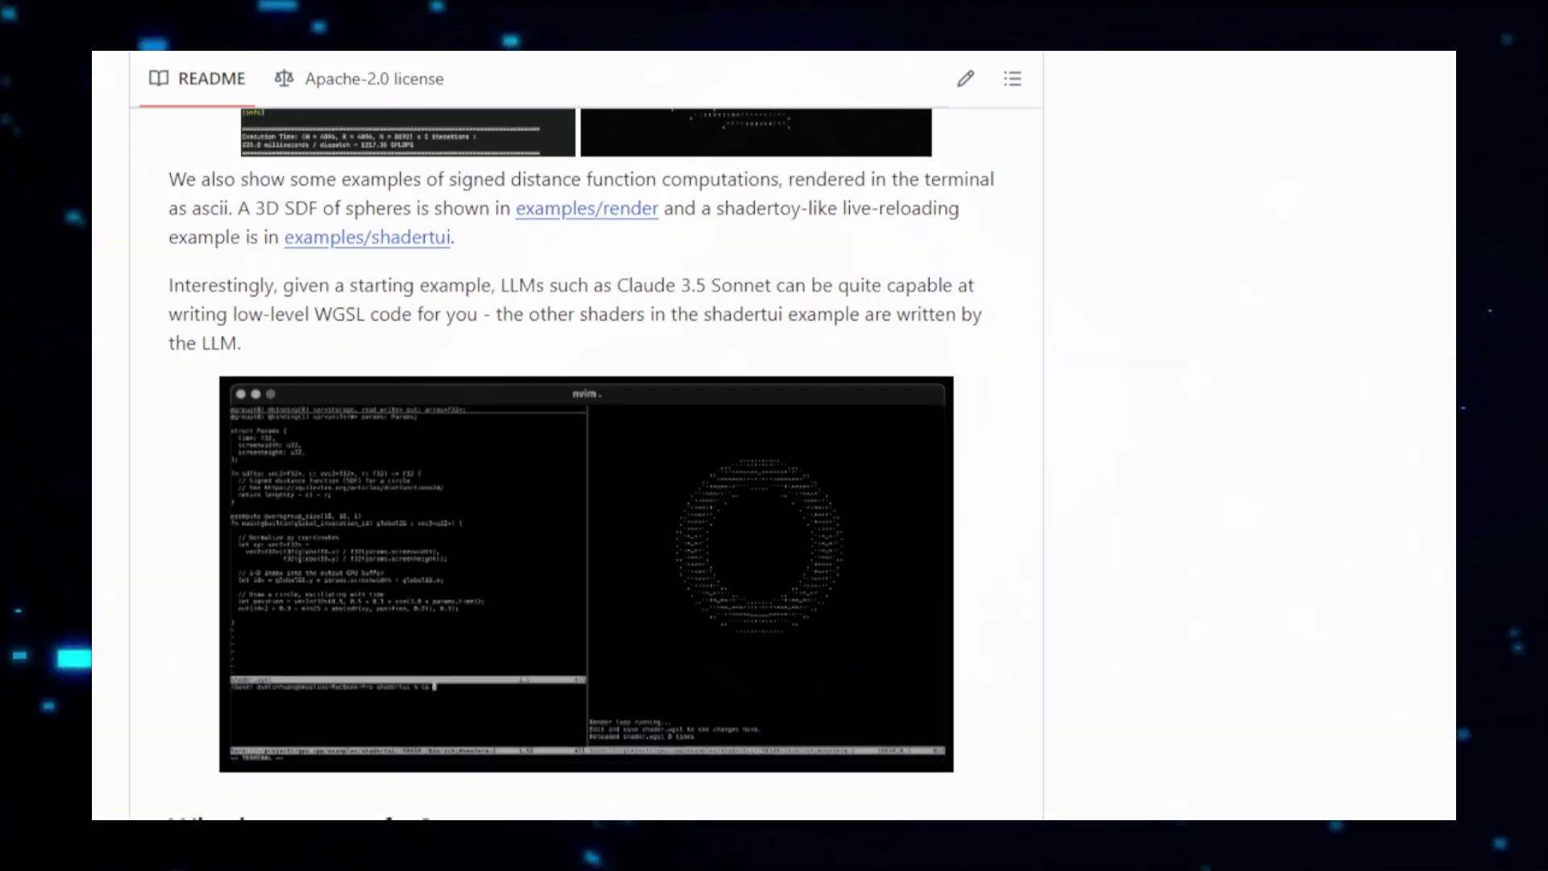
scroll(581, 484, down, 1)
scroll(581, 484, down, 1)
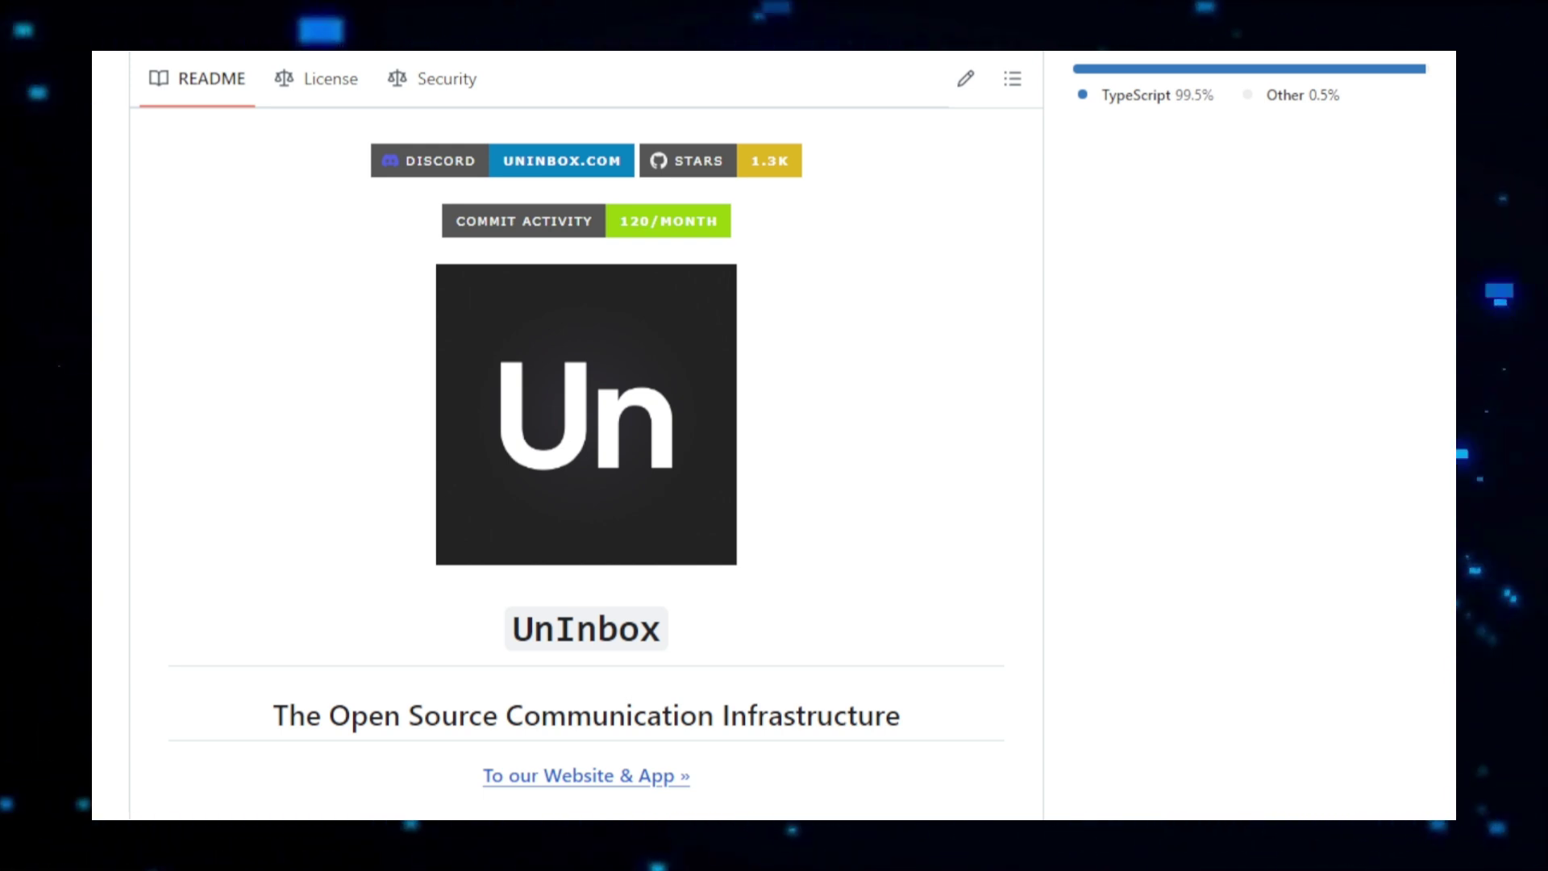
scroll(587, 485, down, 1)
scroll(586, 484, down, 2)
scroll(587, 483, down, 2)
scroll(586, 484, down, 2)
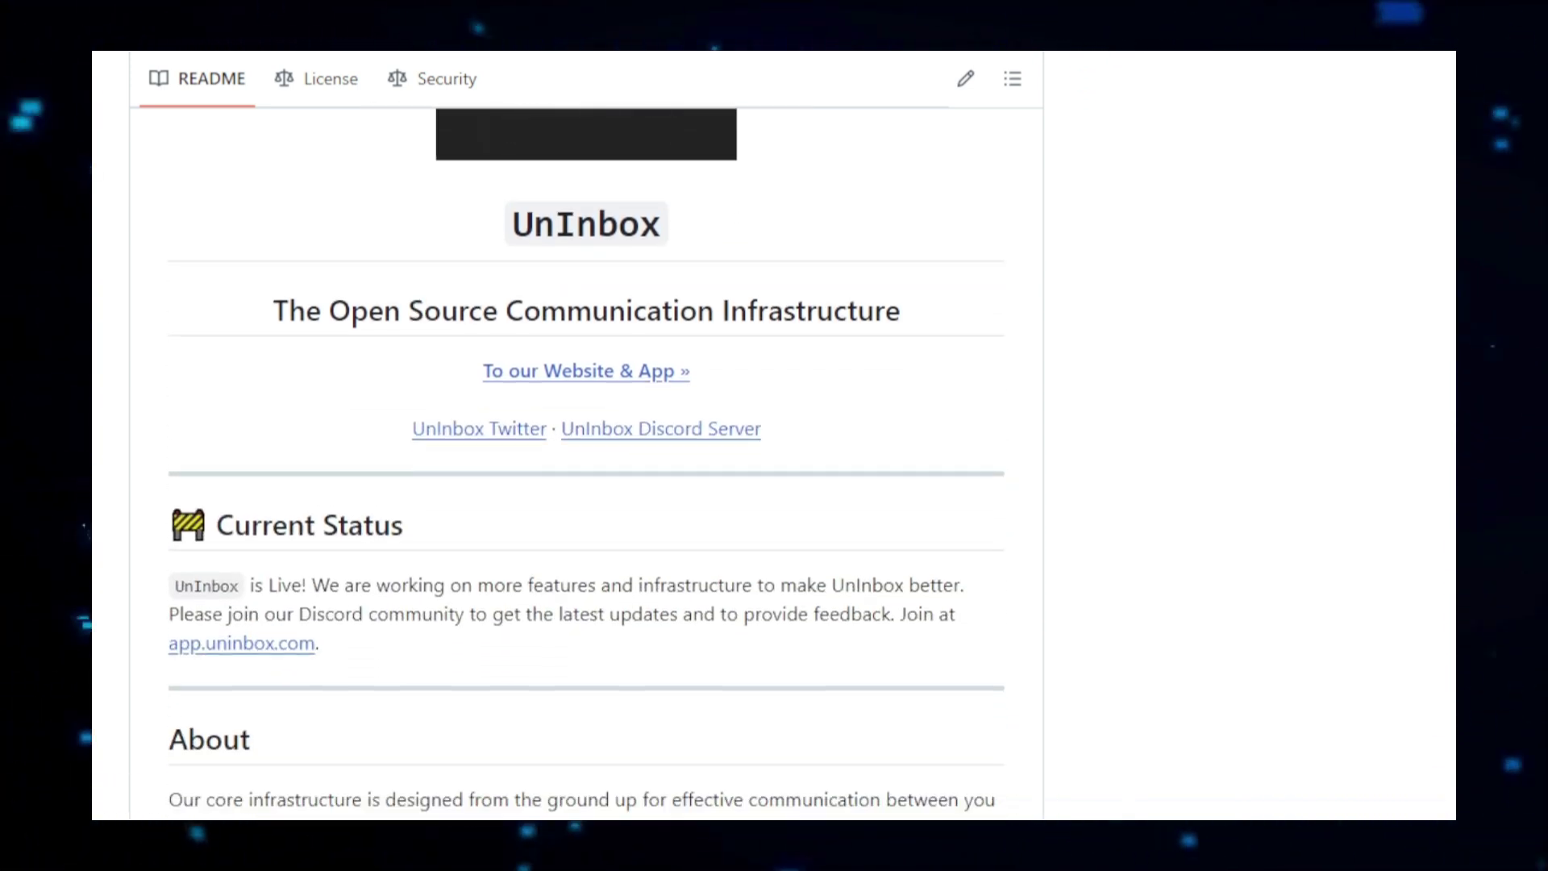
scroll(587, 484, down, 2)
scroll(586, 484, down, 1)
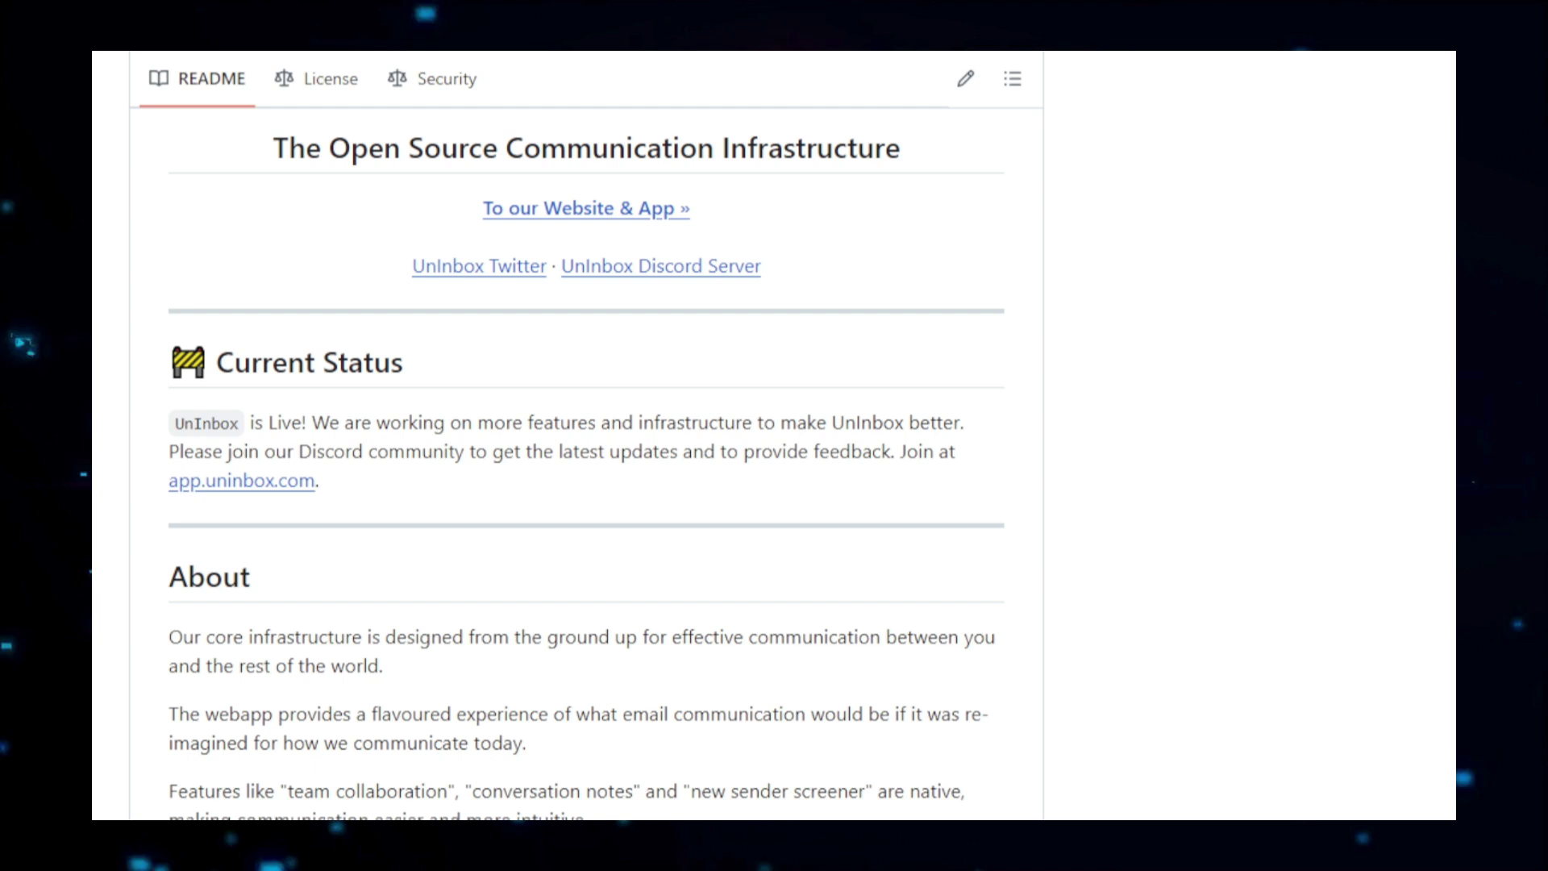
scroll(587, 483, down, 3)
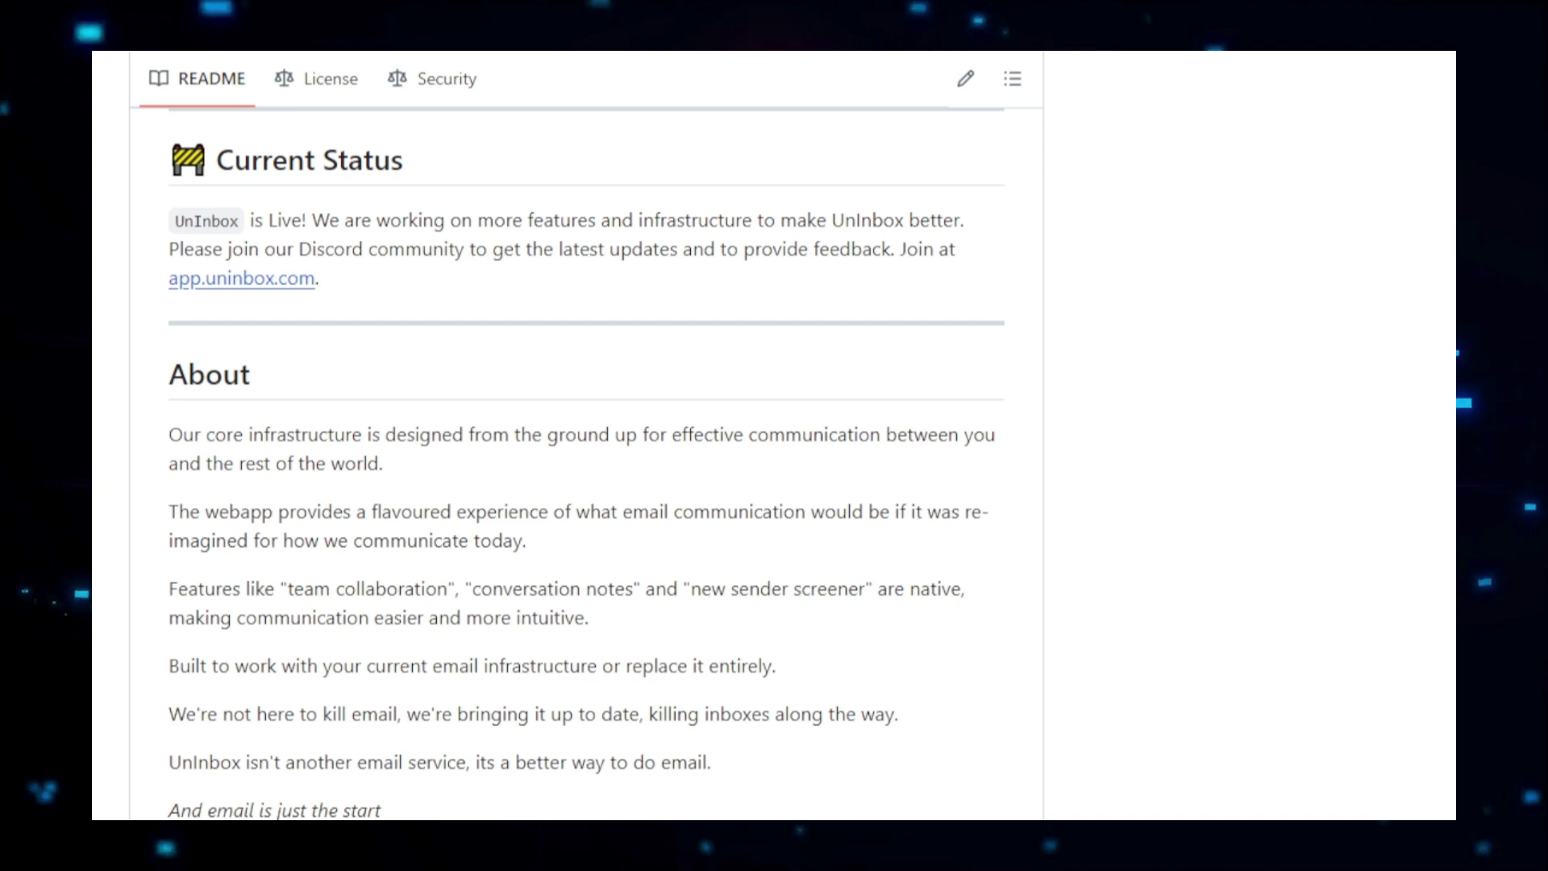
scroll(587, 484, down, 1)
scroll(586, 484, down, 2)
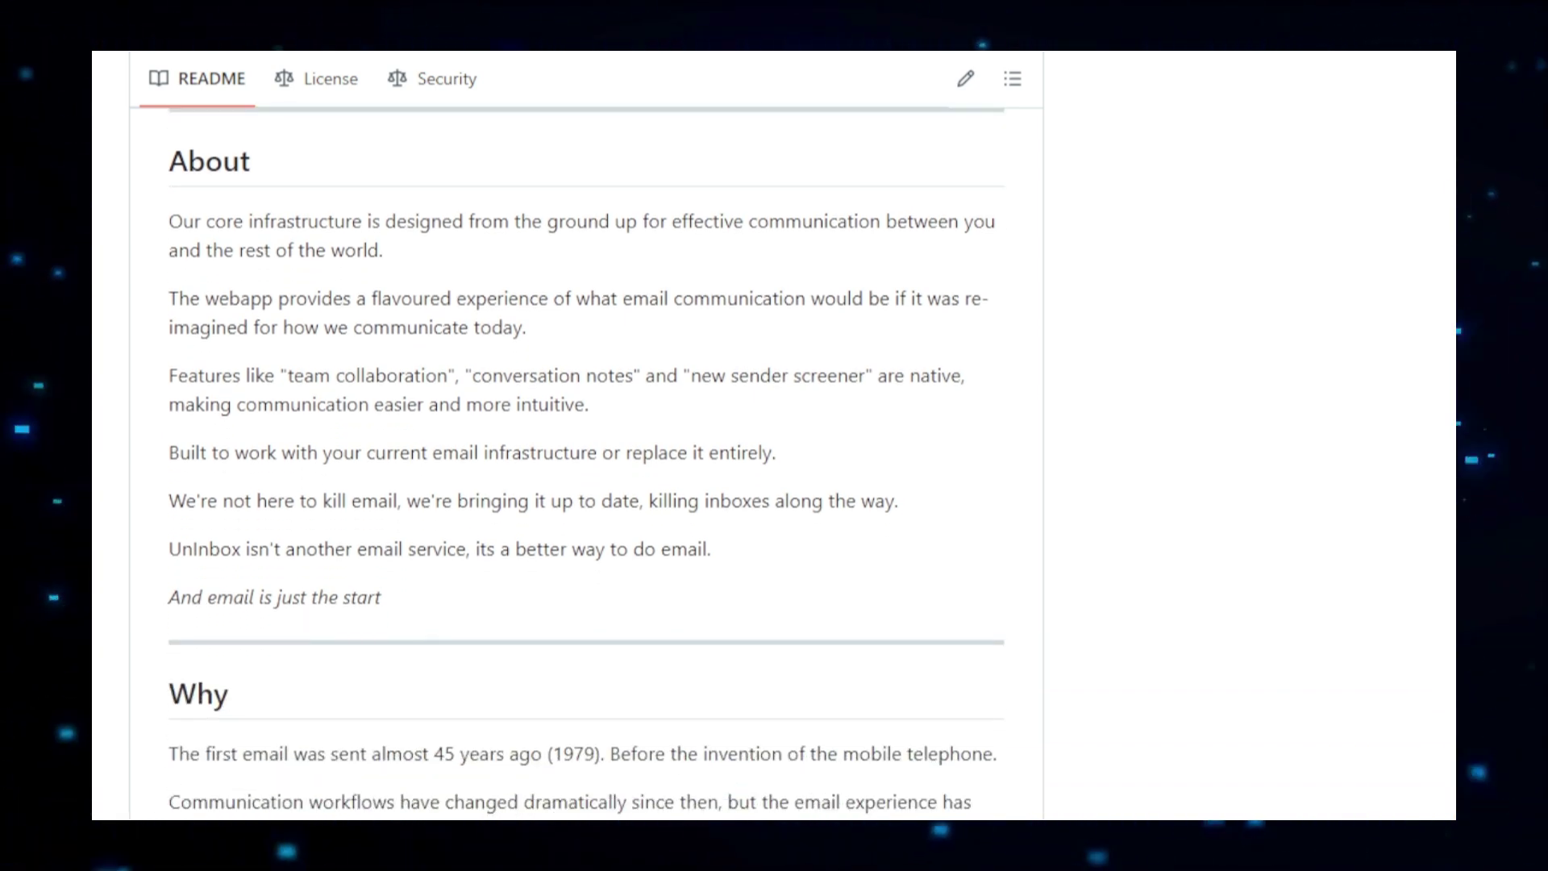
scroll(587, 484, down, 1)
scroll(587, 484, down, 2)
scroll(587, 484, down, 2)
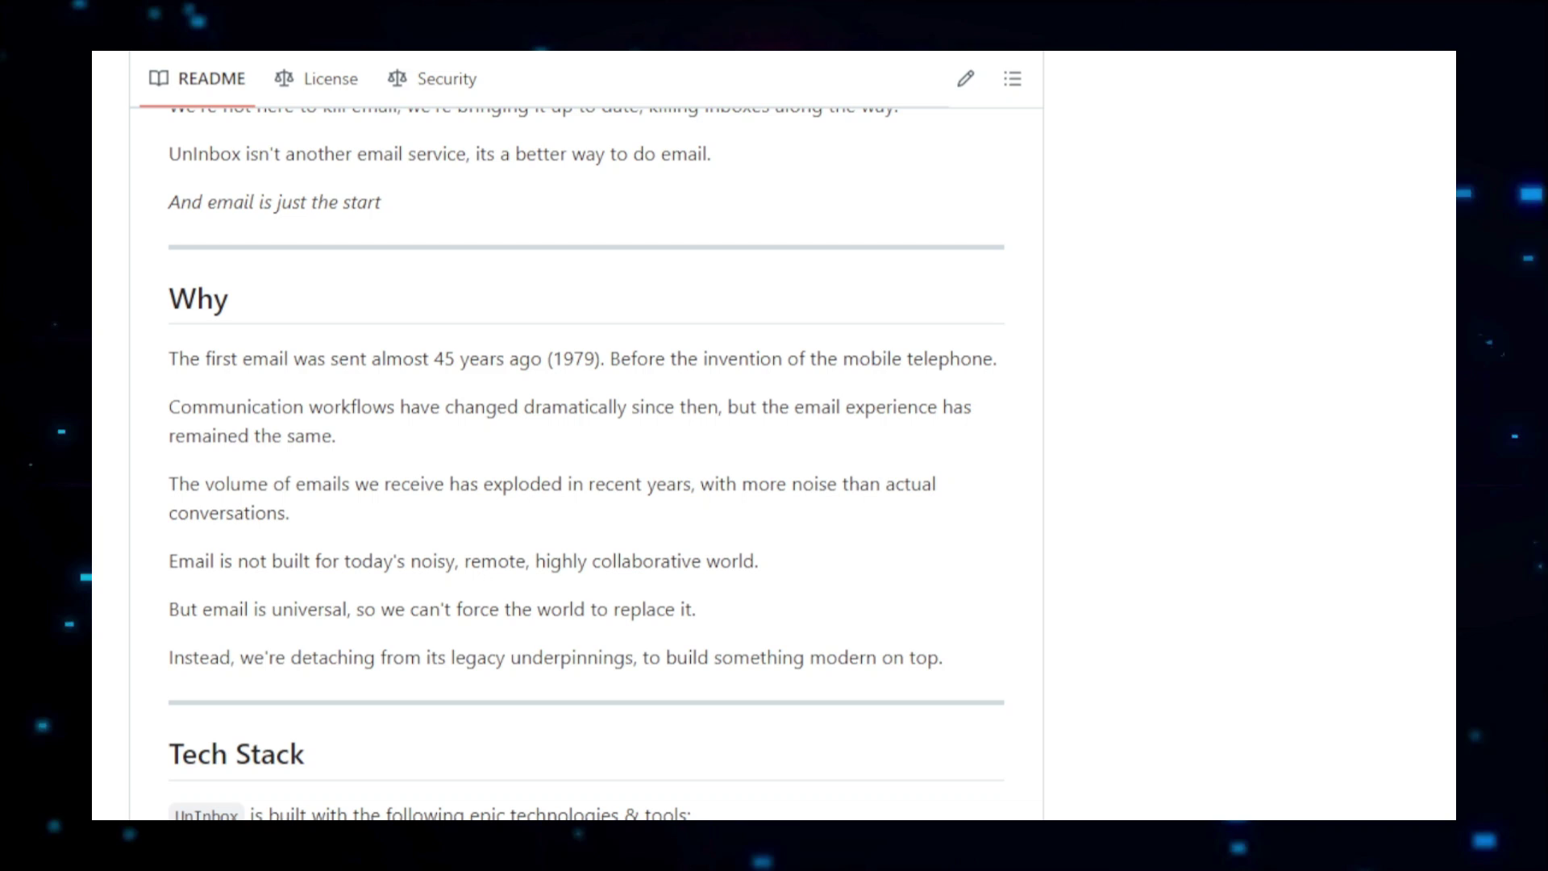
scroll(587, 485, down, 1)
scroll(587, 483, down, 1)
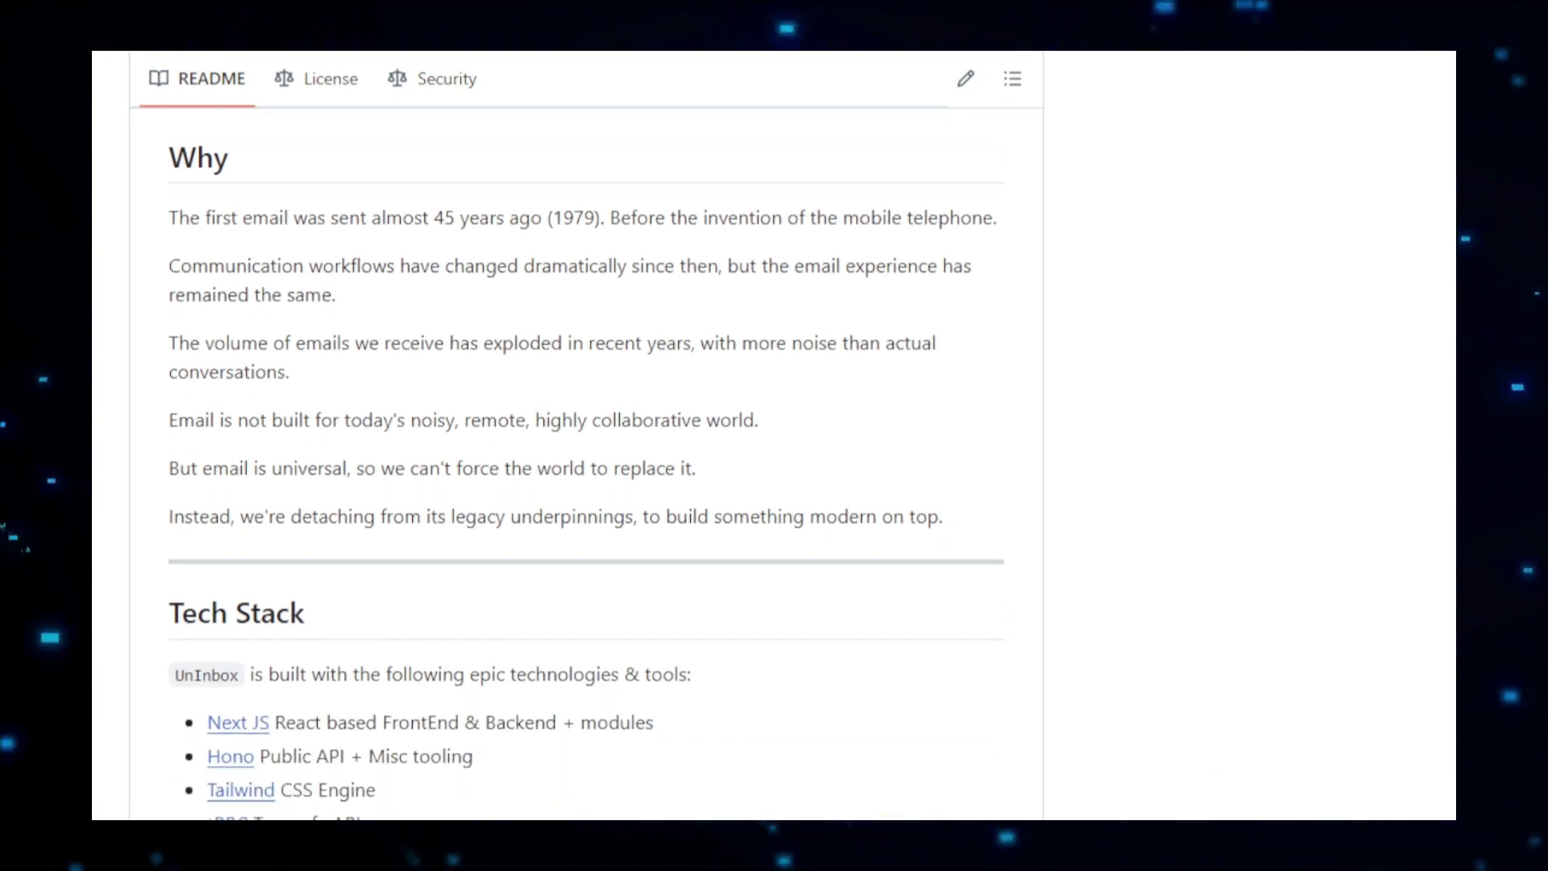
scroll(586, 484, down, 1)
scroll(587, 484, down, 1)
scroll(586, 484, down, 2)
scroll(587, 484, down, 2)
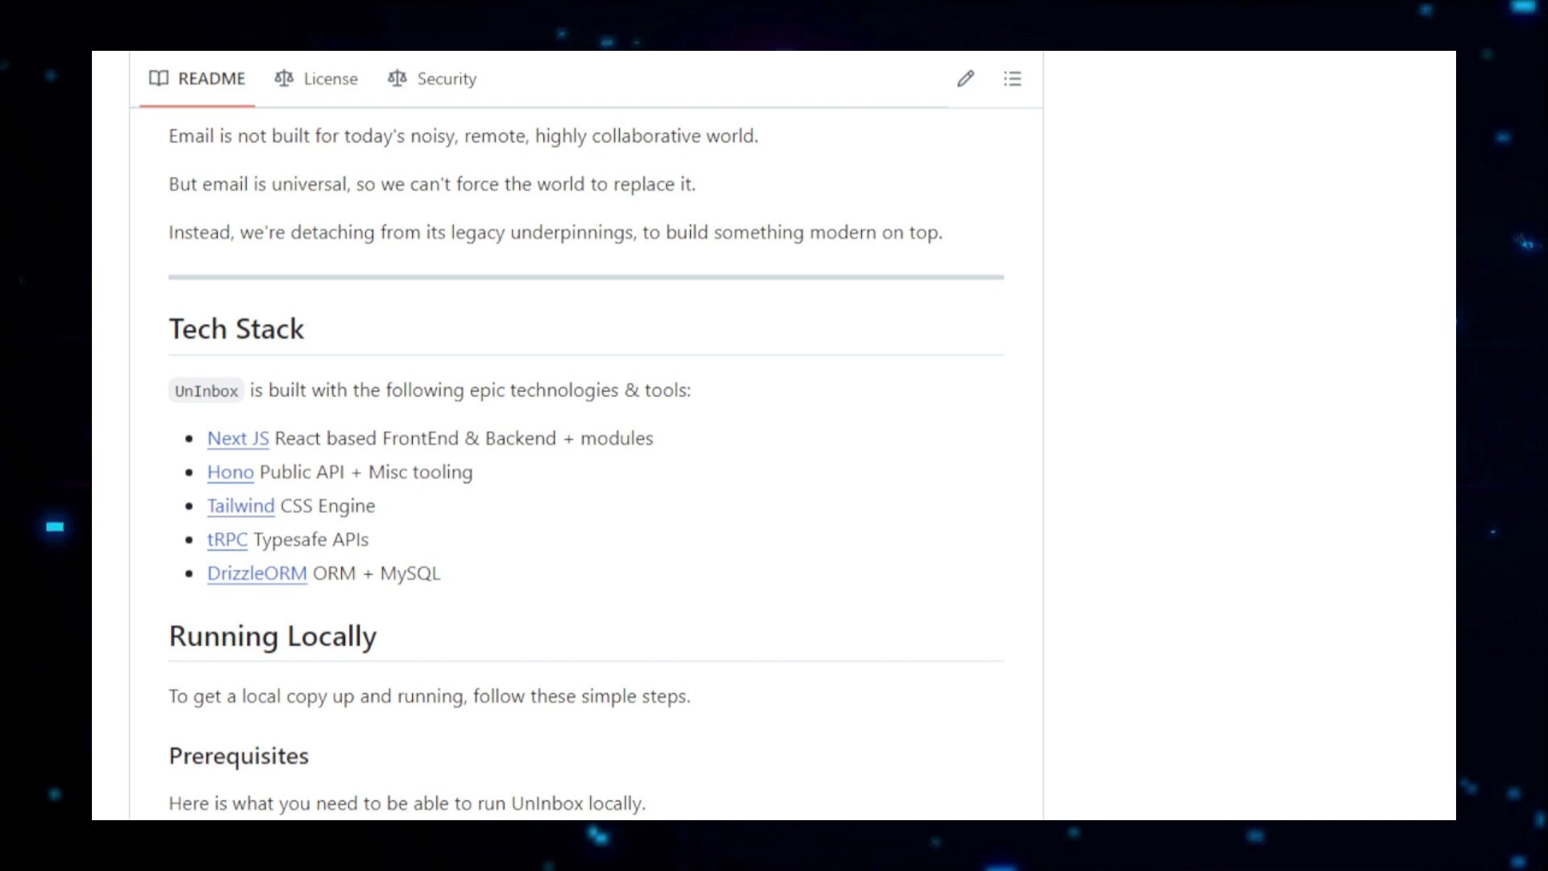
scroll(586, 483, down, 3)
scroll(587, 484, down, 1)
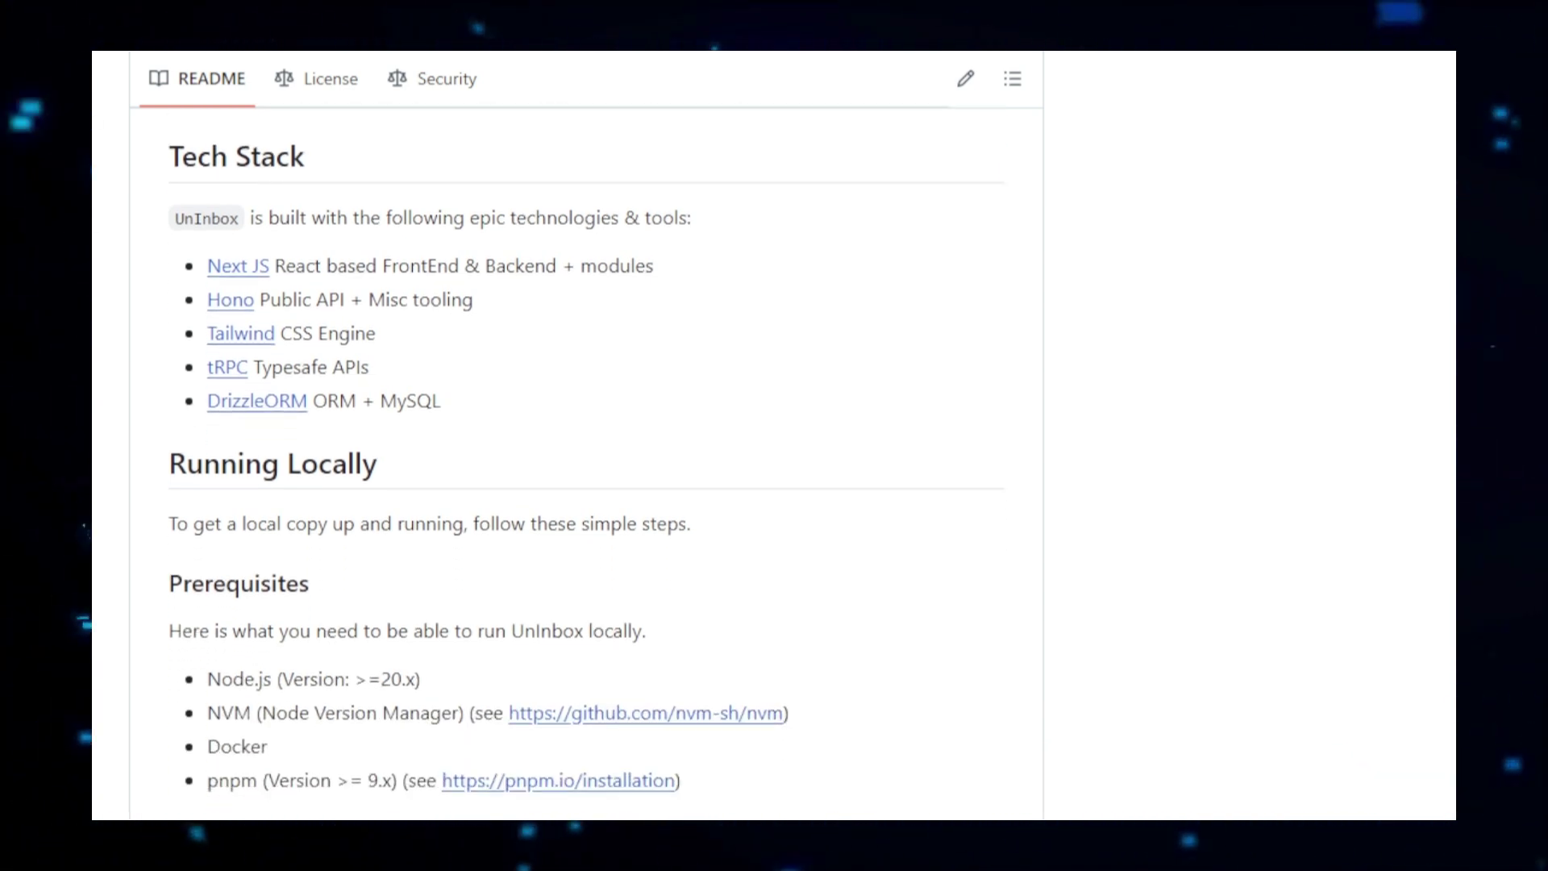
scroll(586, 483, down, 1)
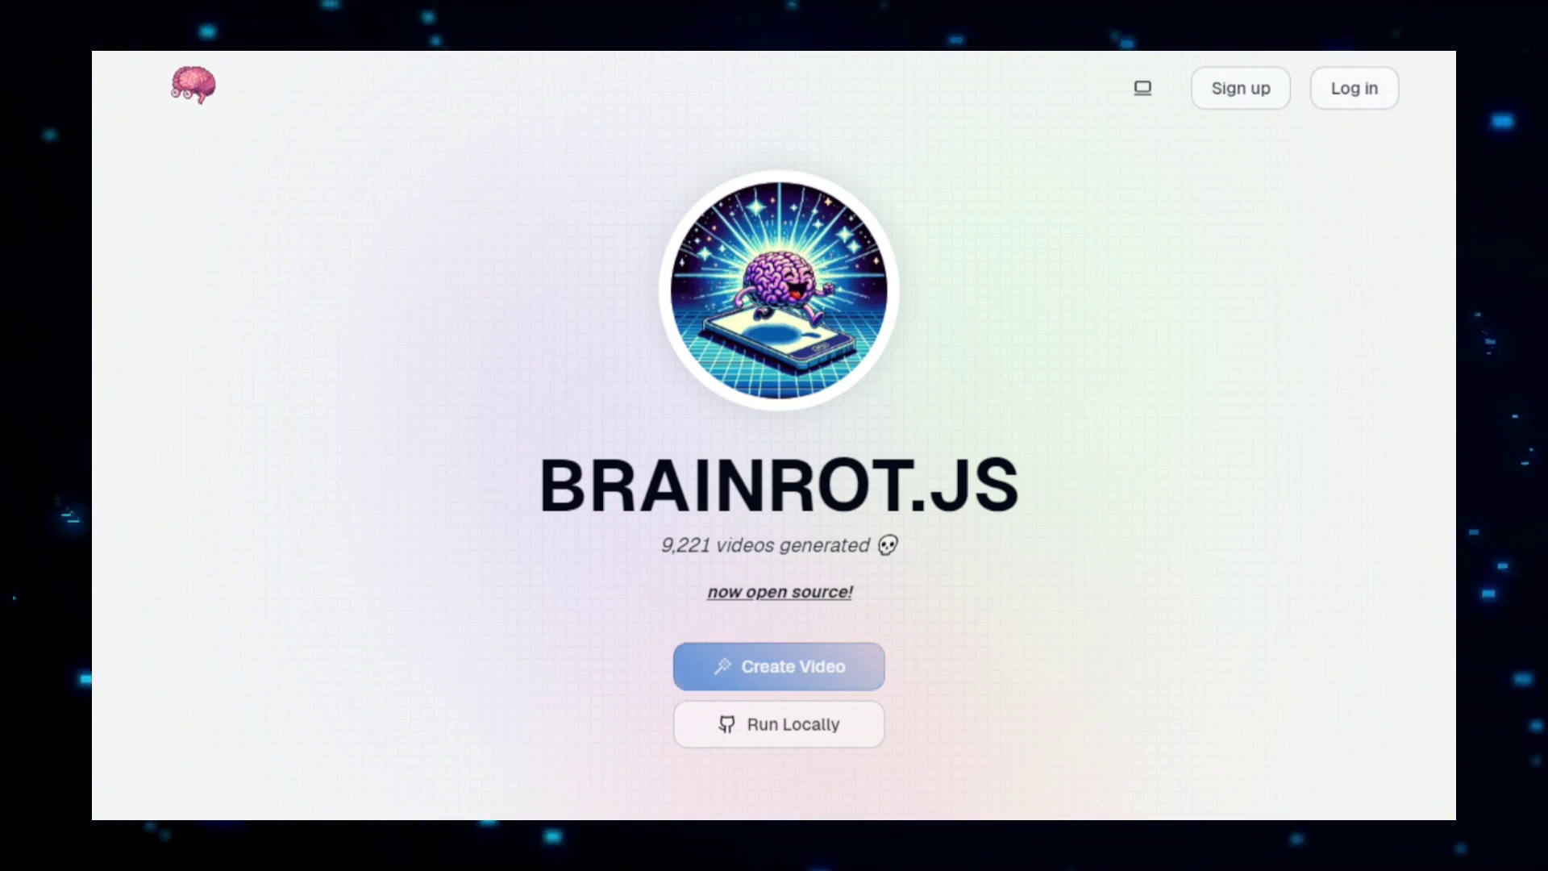
scroll(774, 483, down, 5)
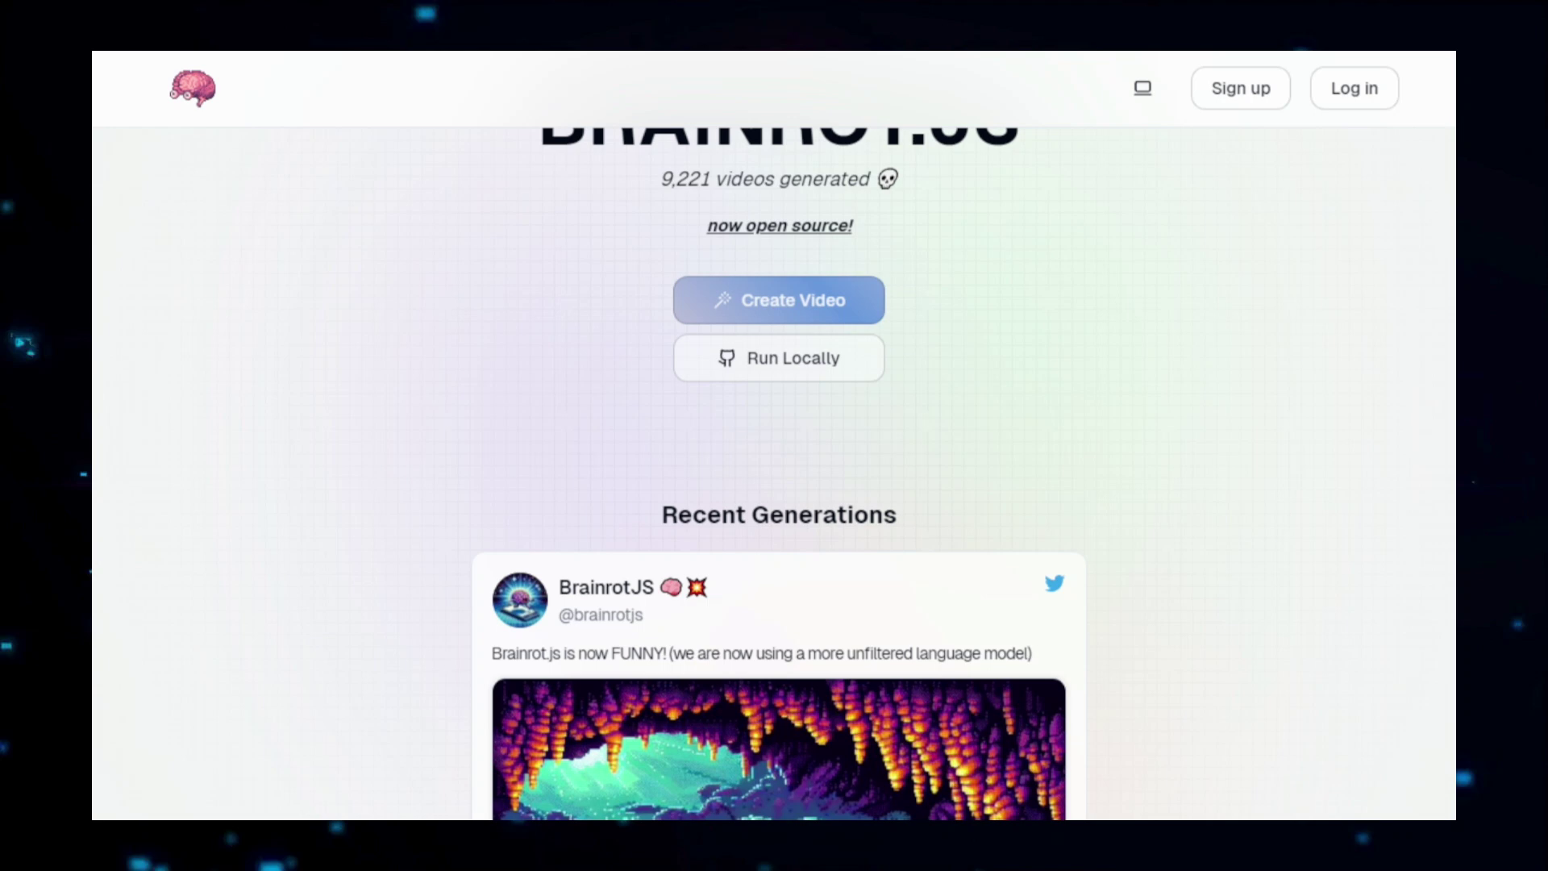
scroll(774, 483, down, 5)
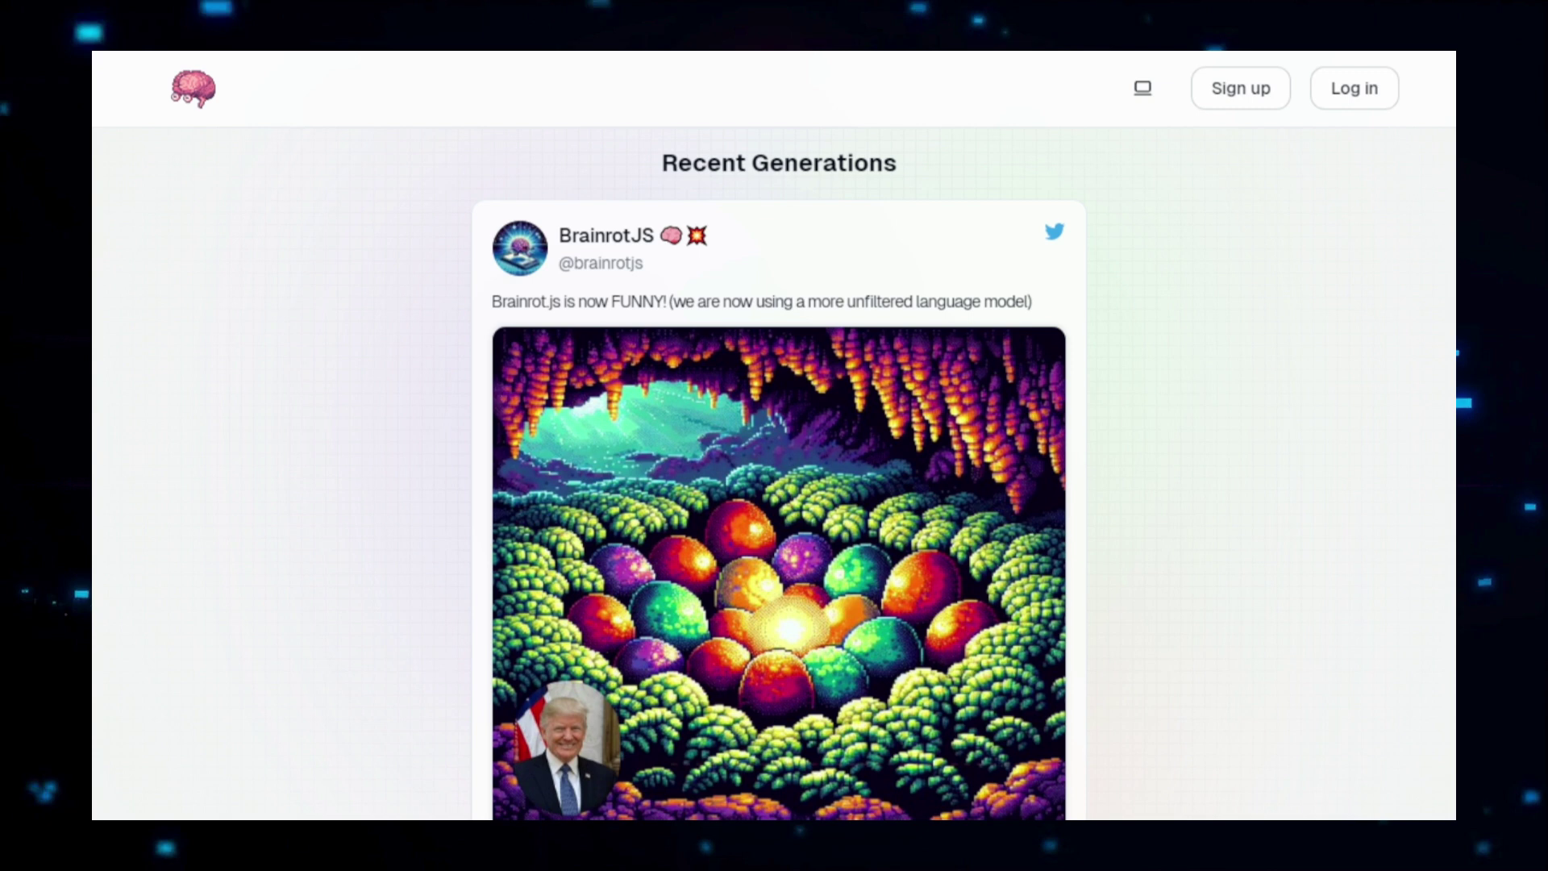
scroll(774, 485, down, 1)
scroll(774, 484, down, 1)
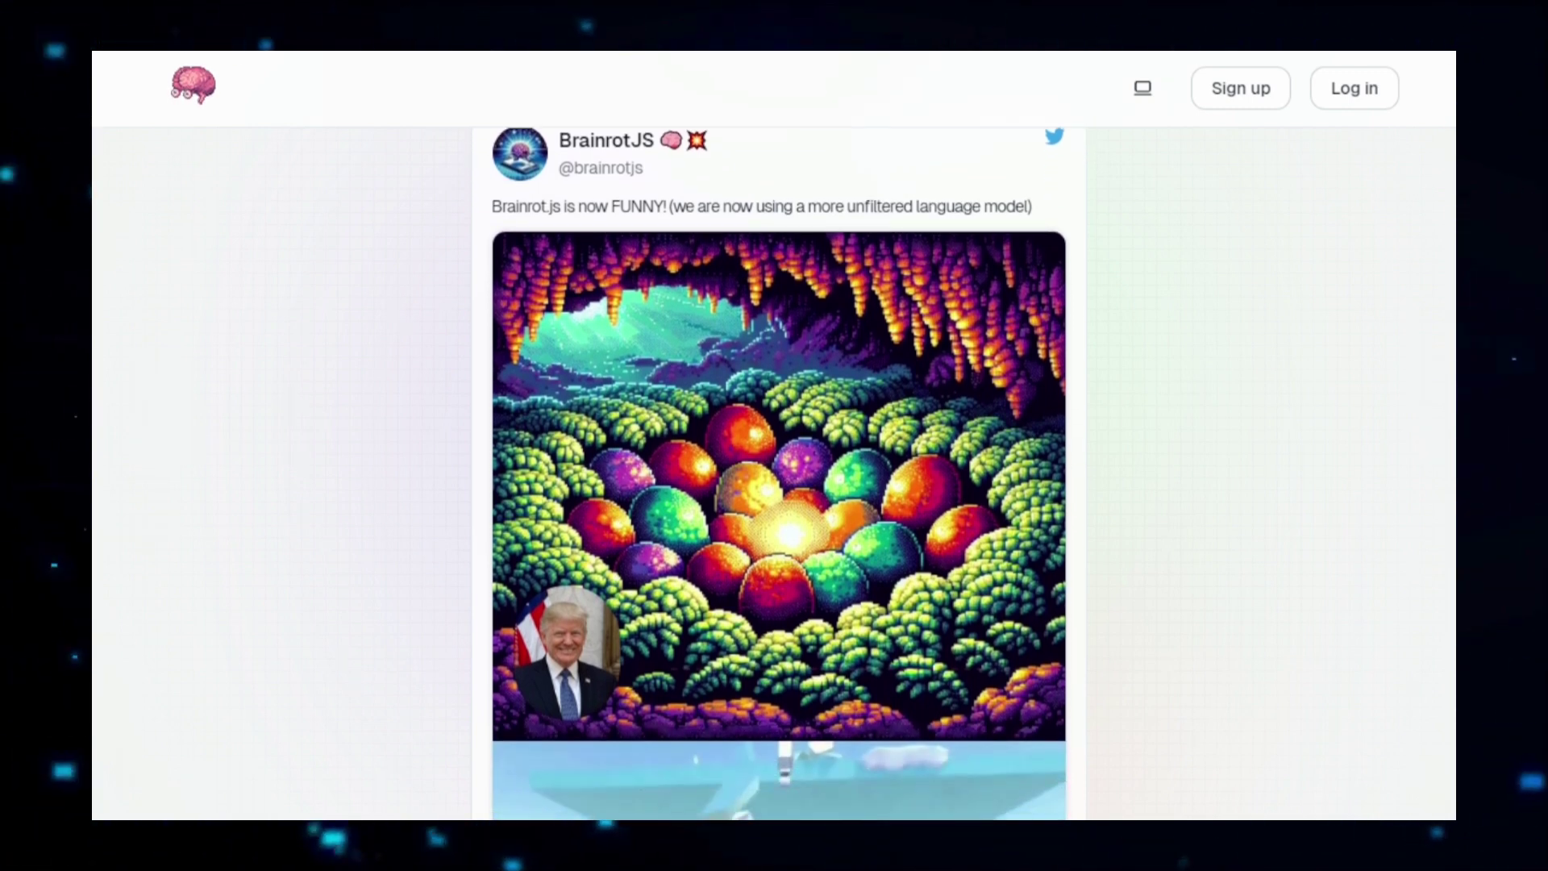
scroll(773, 483, down, 2)
scroll(774, 485, down, 3)
scroll(773, 485, down, 2)
scroll(775, 484, down, 1)
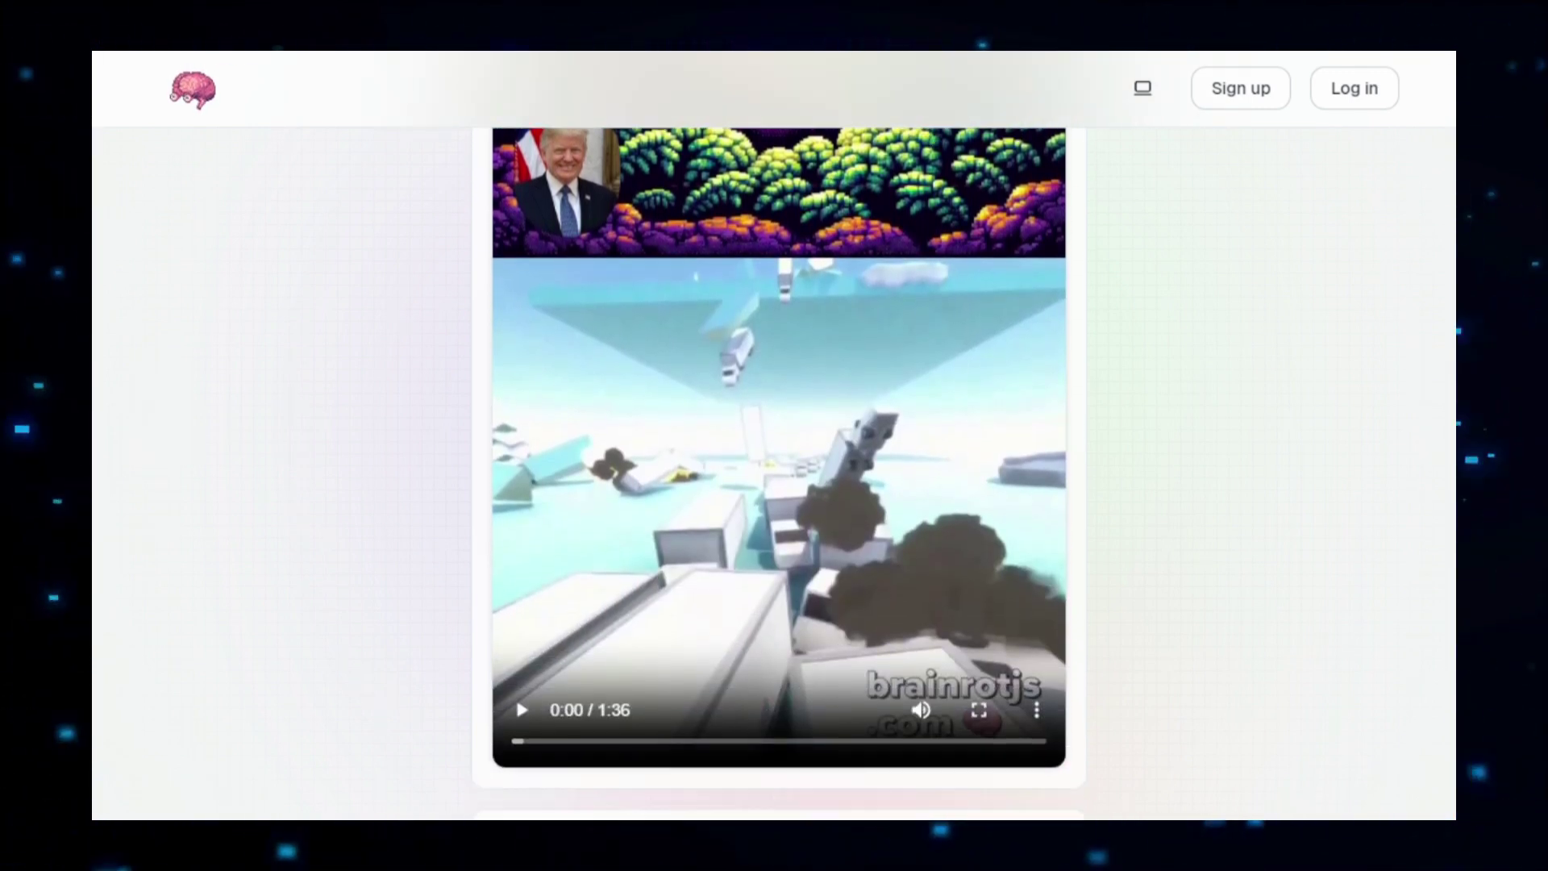
scroll(774, 484, down, 1)
scroll(774, 484, down, 2)
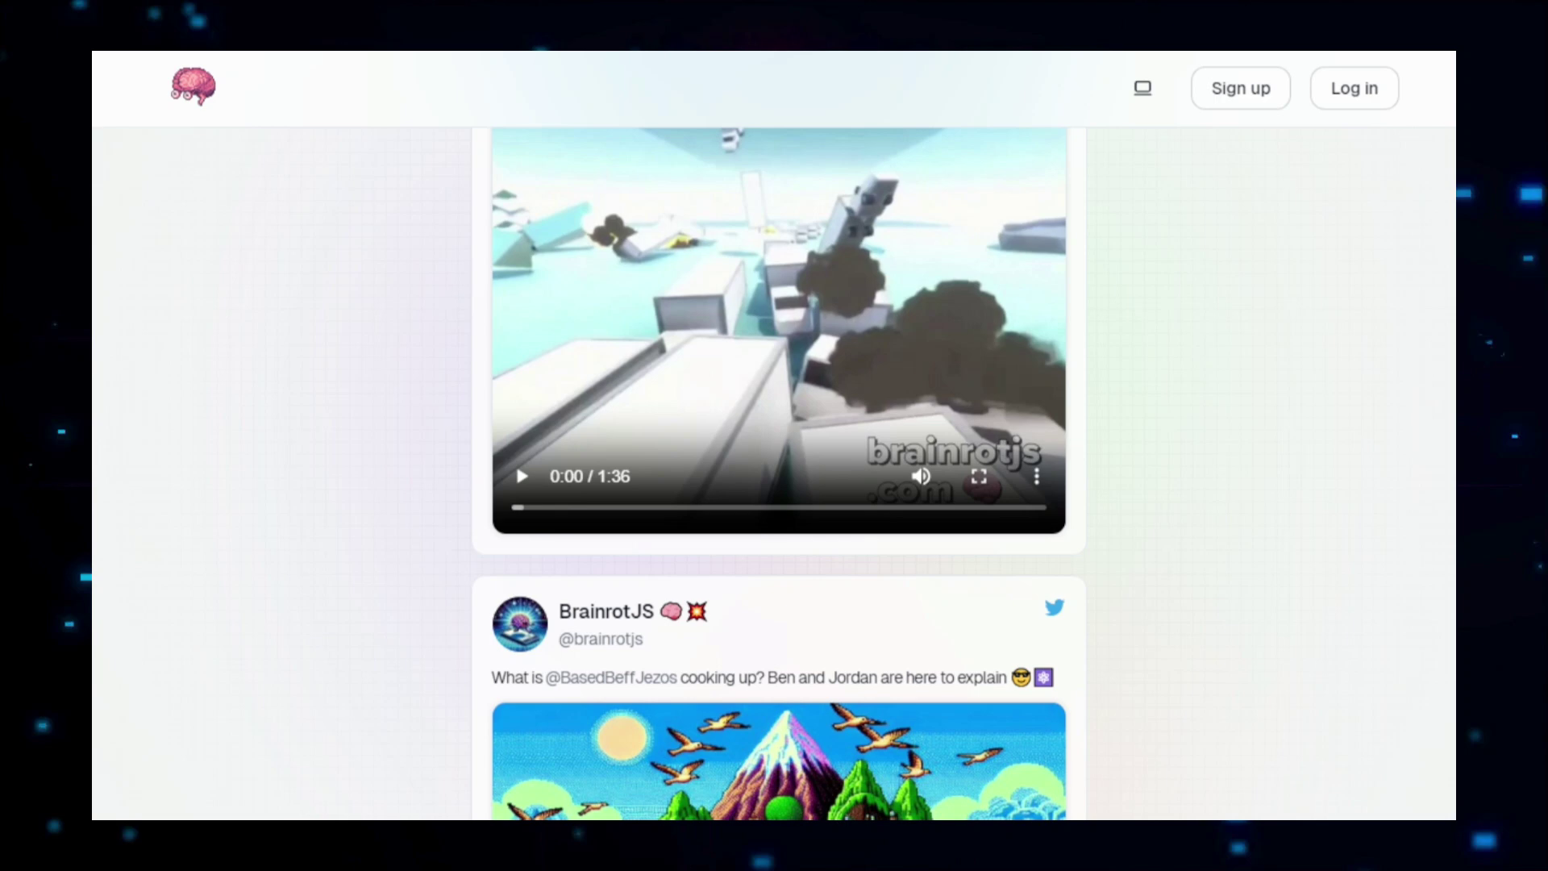
scroll(775, 484, down, 2)
scroll(775, 483, down, 2)
scroll(774, 484, down, 1)
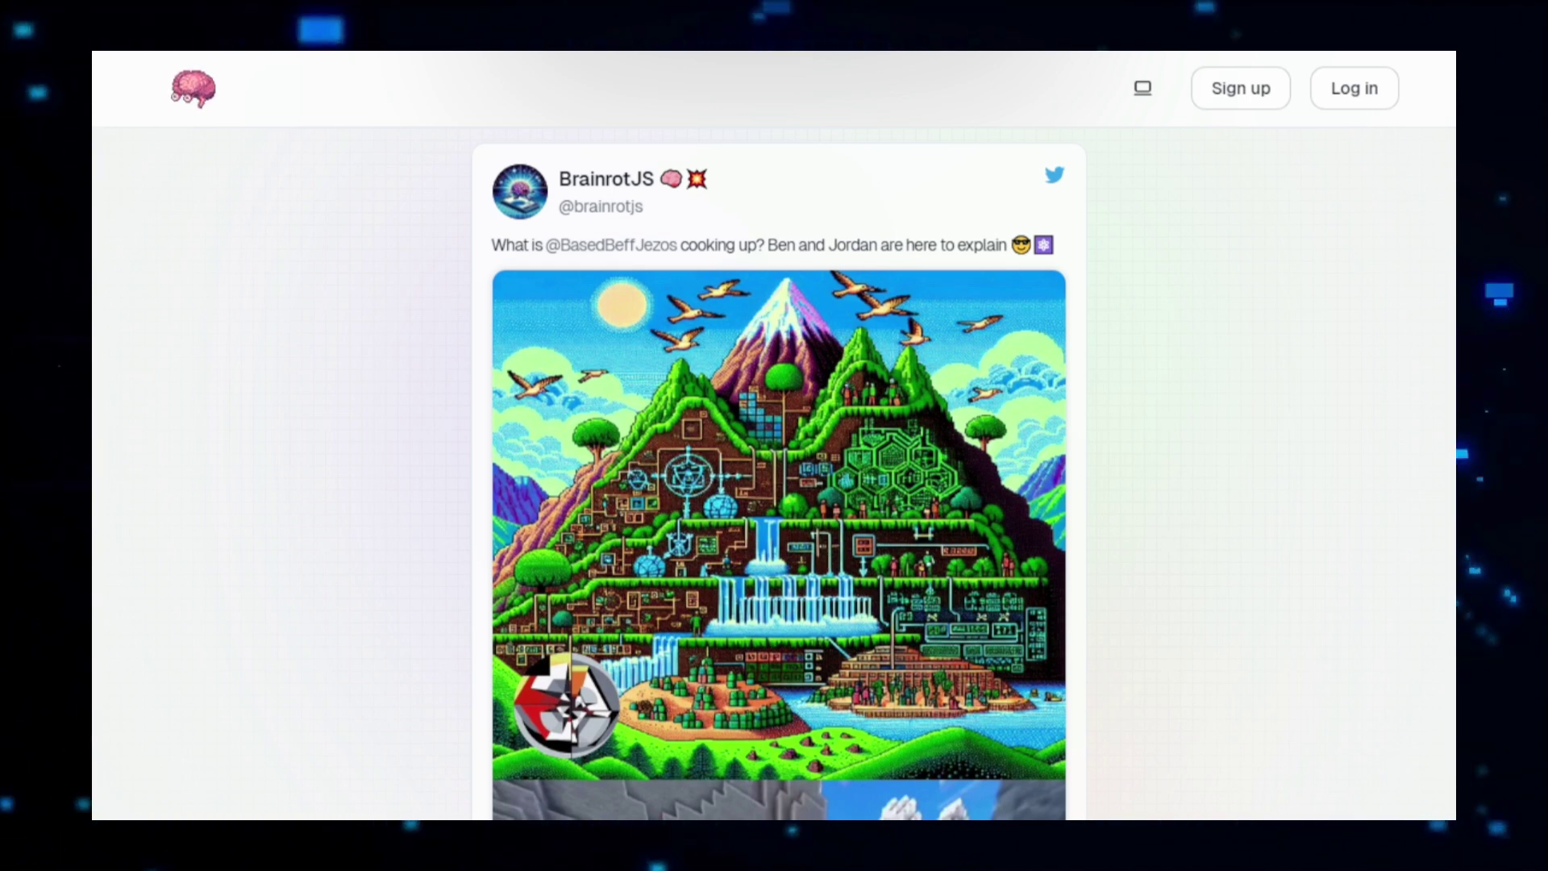
scroll(779, 473, down, 2)
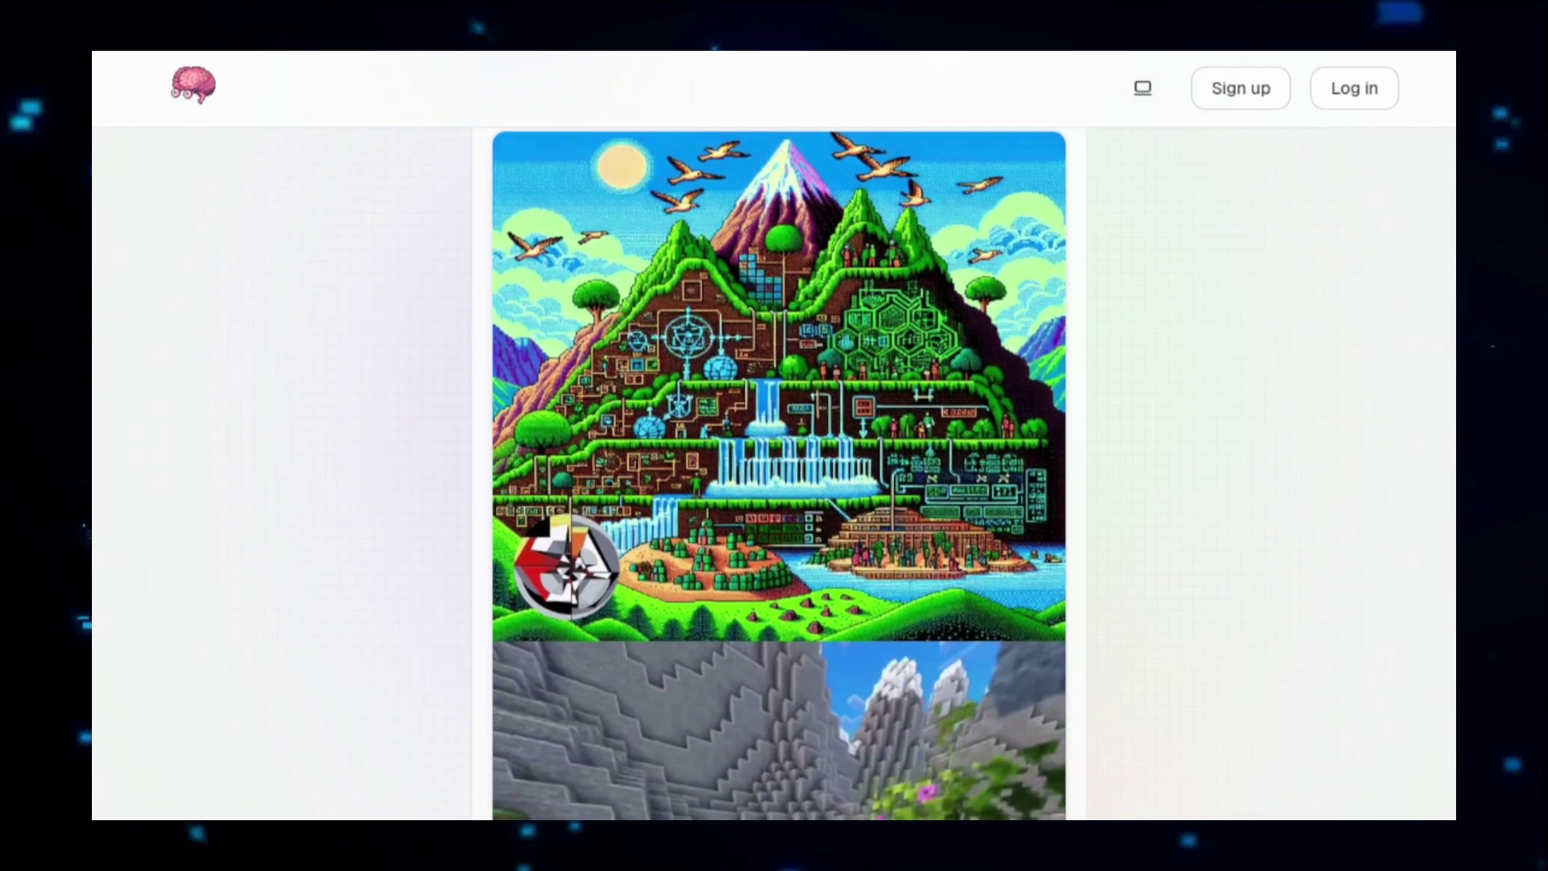
scroll(779, 472, down, 2)
scroll(779, 472, down, 1)
scroll(778, 471, down, 1)
scroll(779, 471, down, 2)
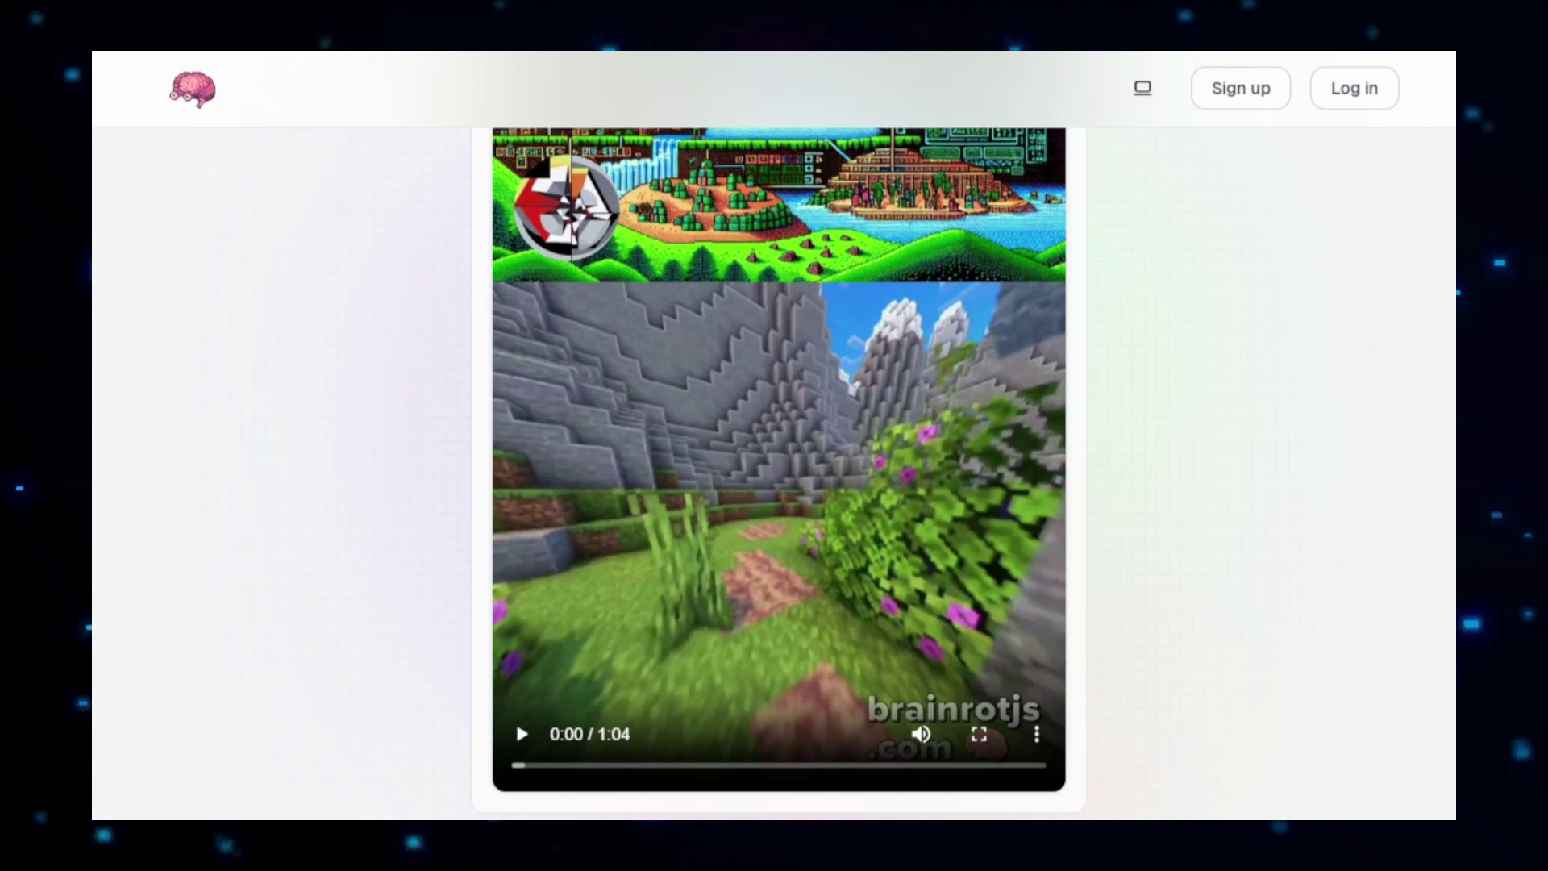
scroll(779, 472, down, 1)
scroll(779, 472, down, 3)
scroll(779, 472, down, 3)
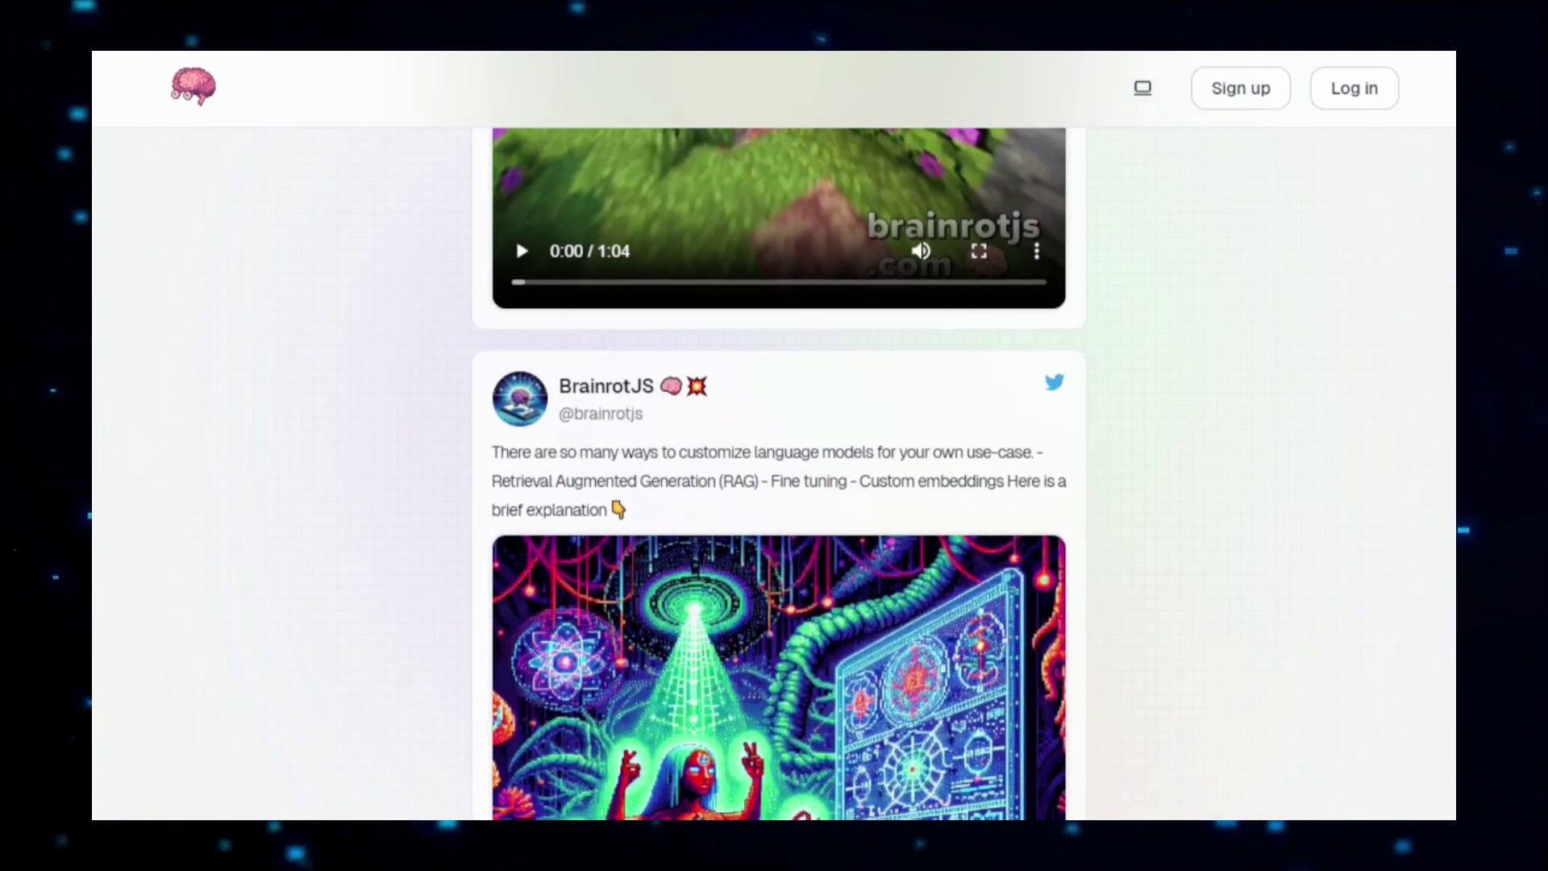
scroll(780, 472, down, 2)
scroll(779, 472, down, 1)
scroll(779, 472, down, 1)
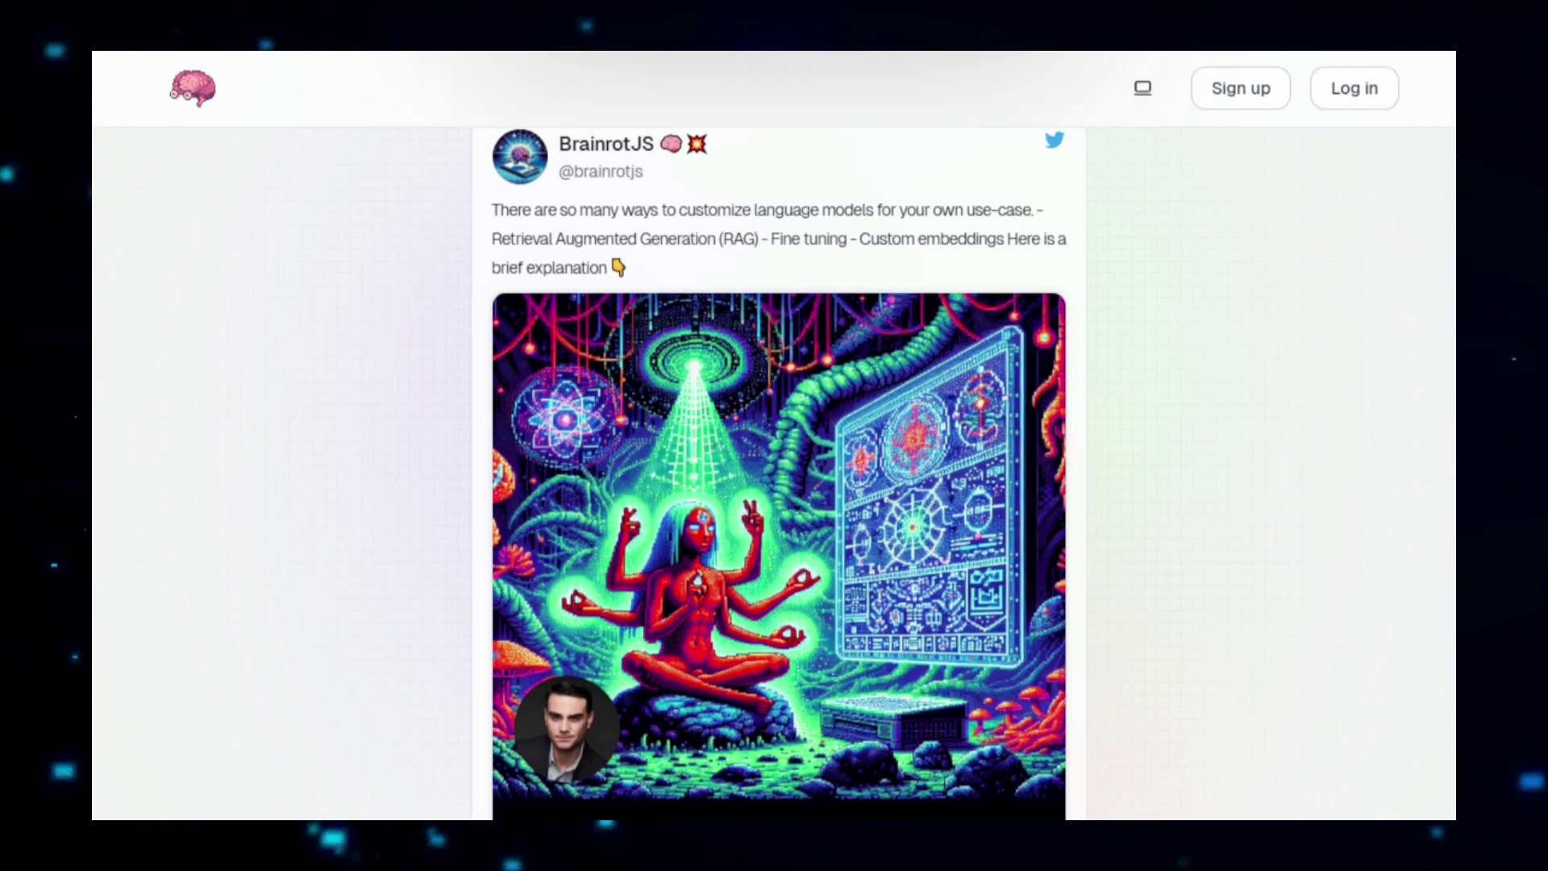
scroll(779, 484, down, 3)
scroll(779, 483, down, 2)
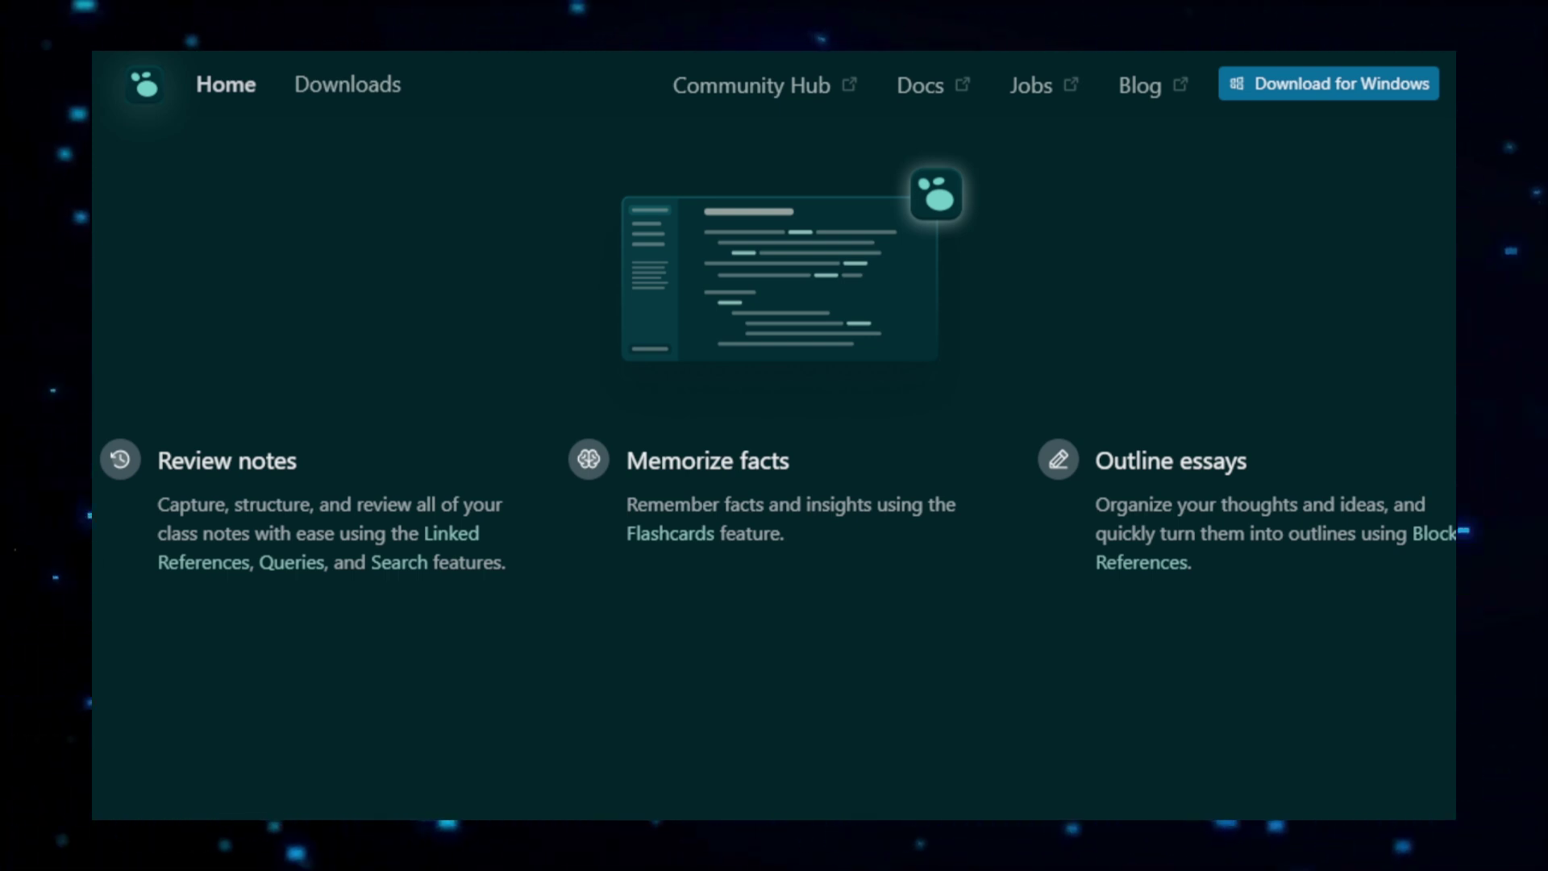
scroll(774, 436, down, 2)
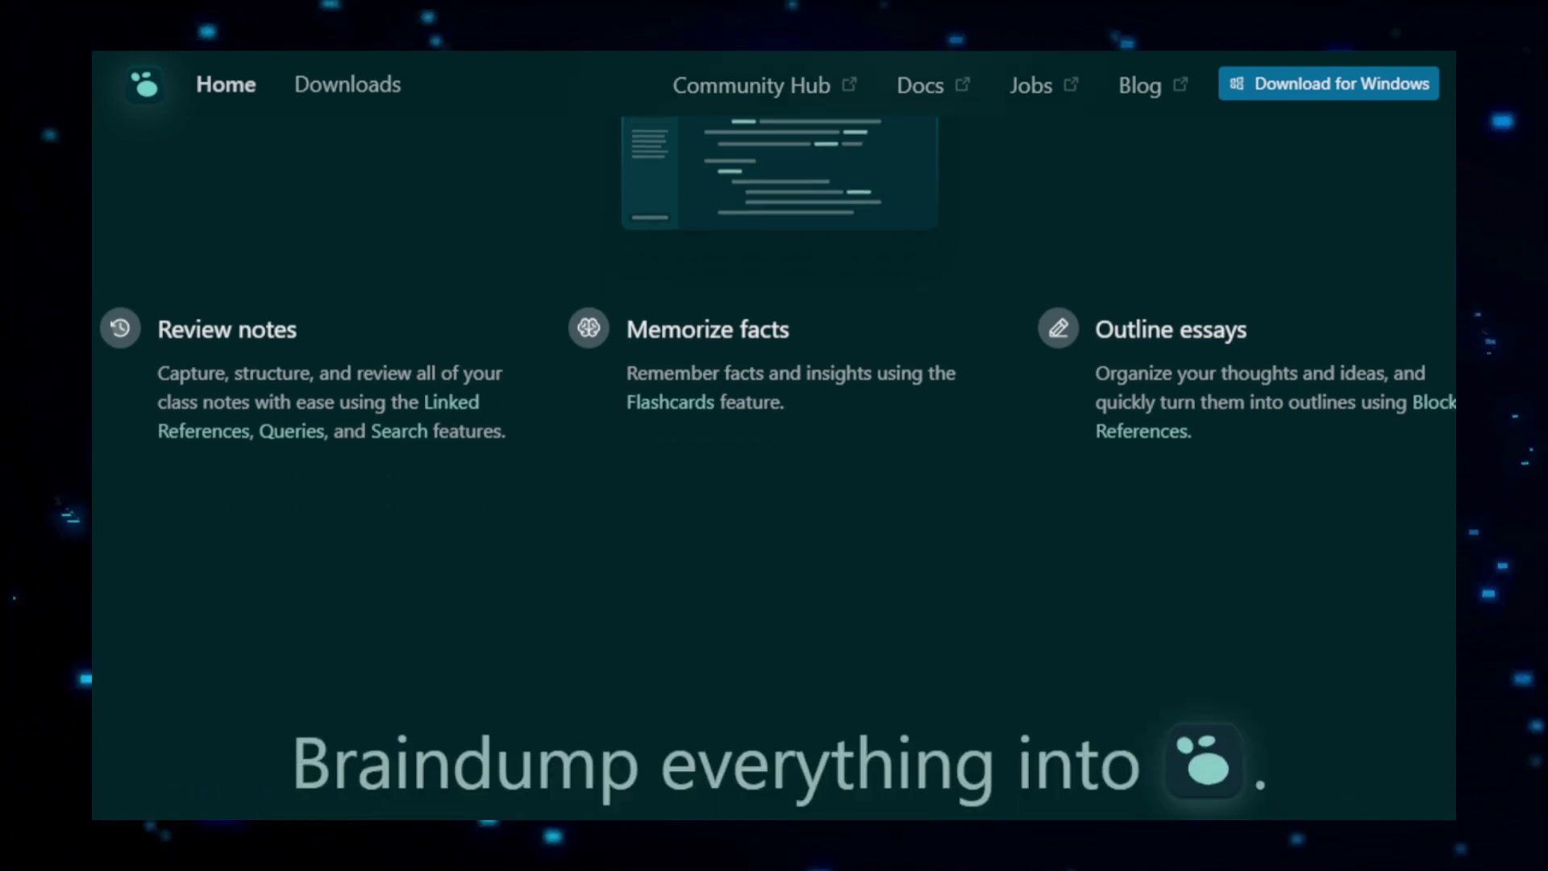
scroll(774, 435, down, 2)
scroll(774, 435, down, 2)
scroll(774, 436, down, 2)
scroll(774, 435, down, 1)
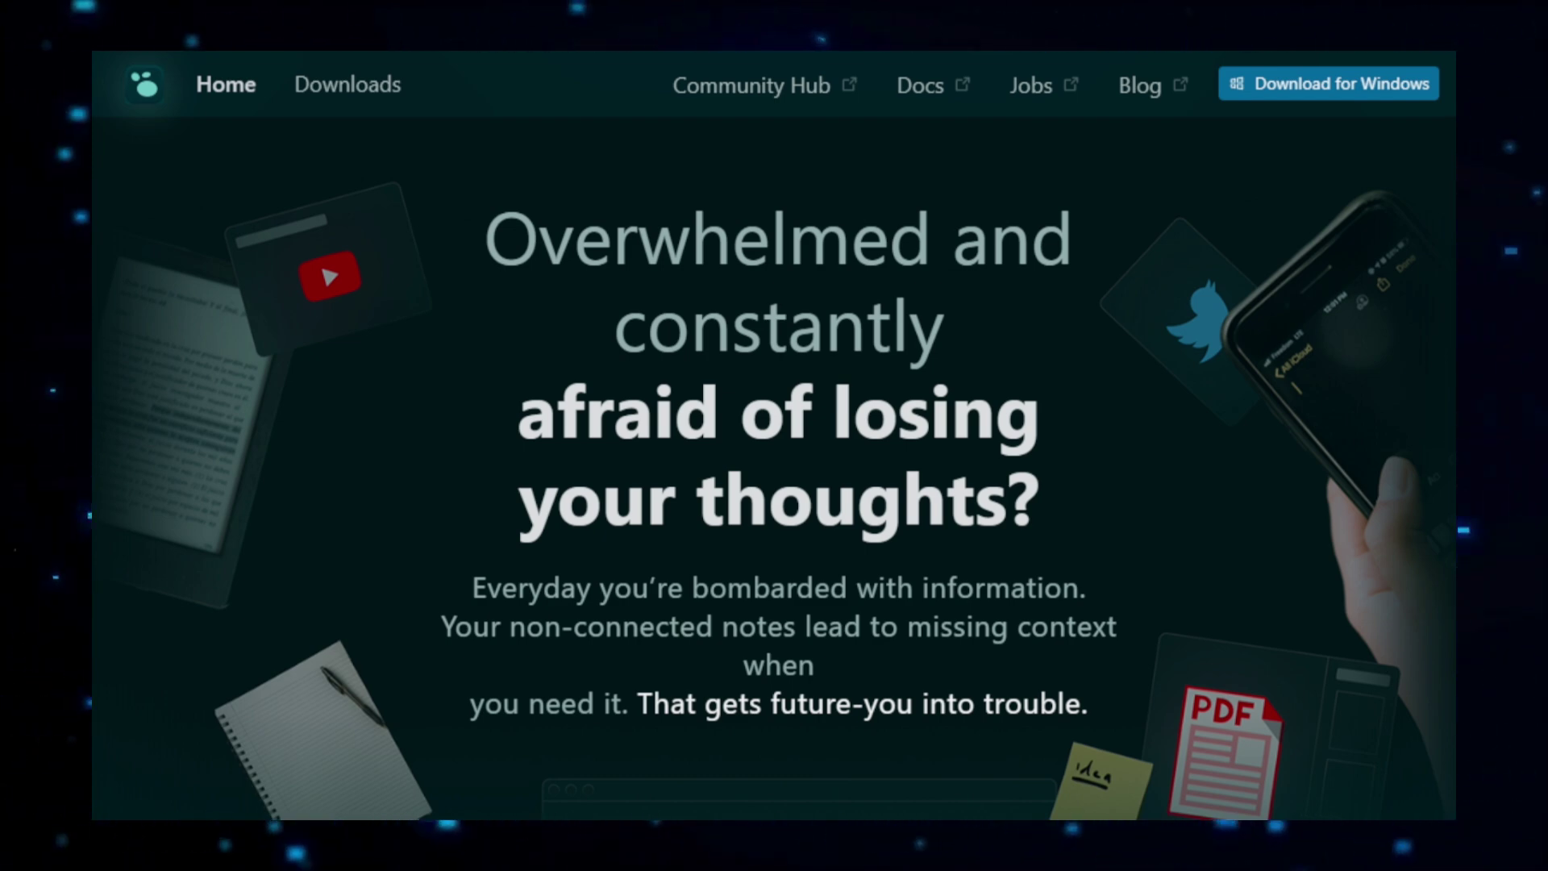
scroll(774, 460, down, 1)
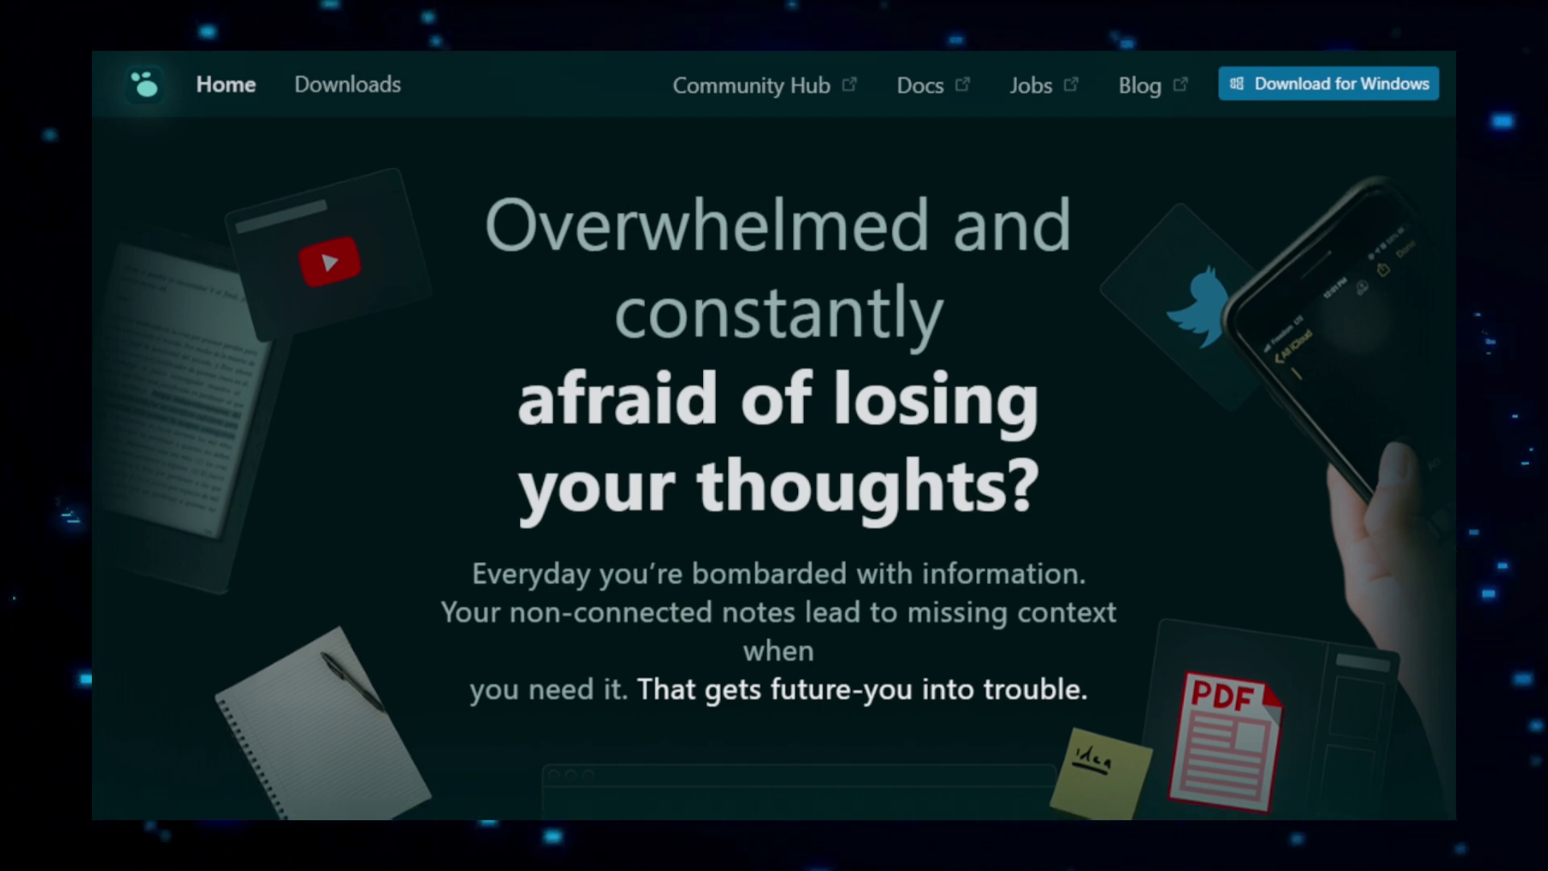
scroll(774, 459, down, 1)
scroll(774, 459, down, 1)
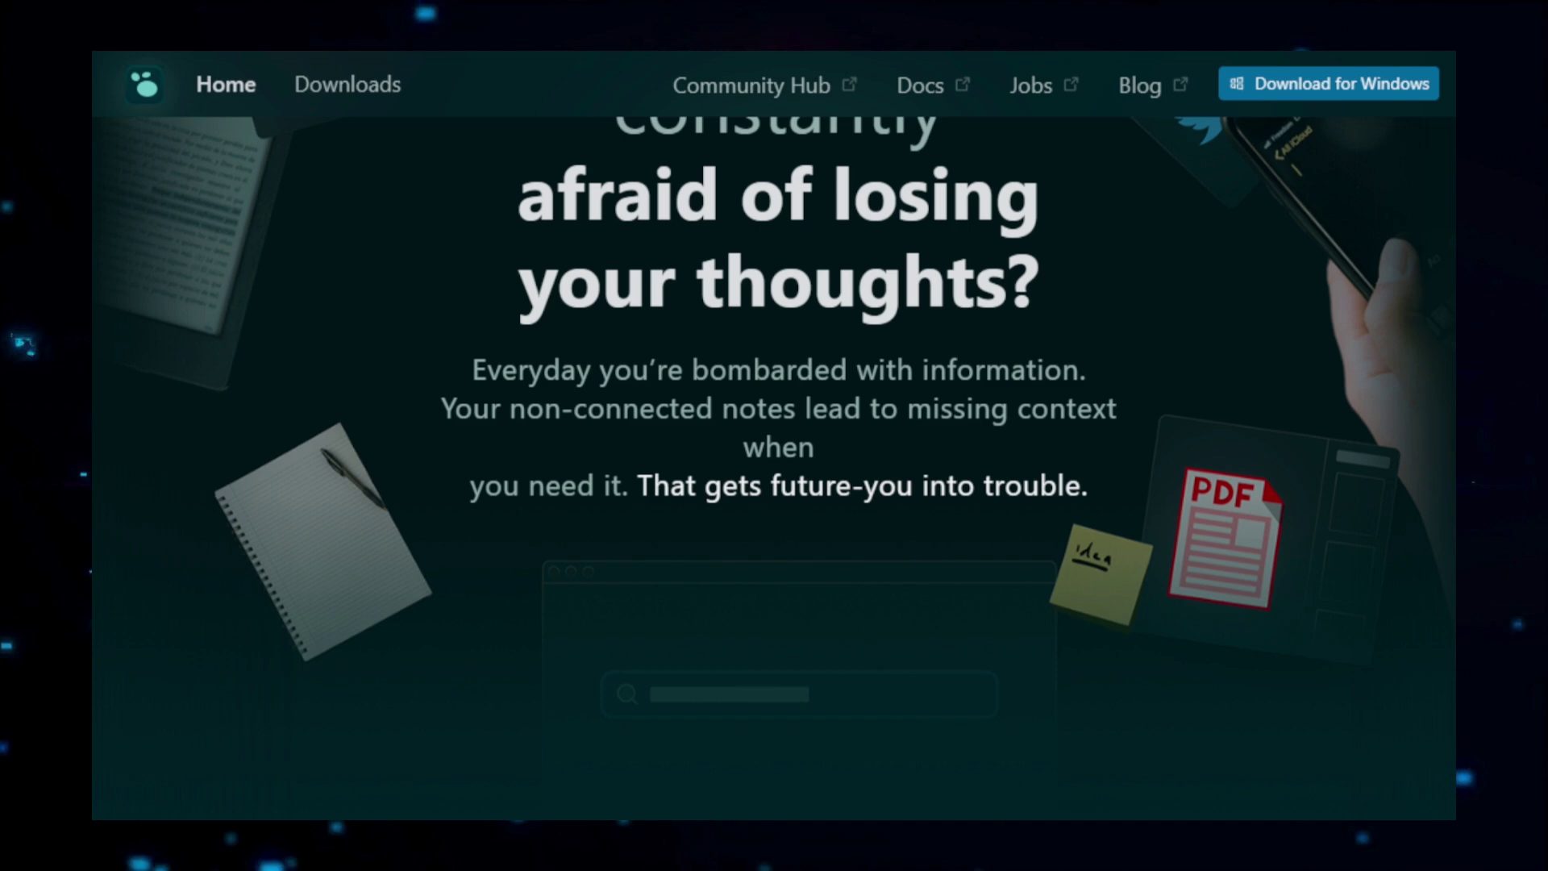
scroll(774, 459, down, 2)
scroll(774, 460, down, 1)
scroll(774, 460, down, 2)
scroll(774, 460, down, 1)
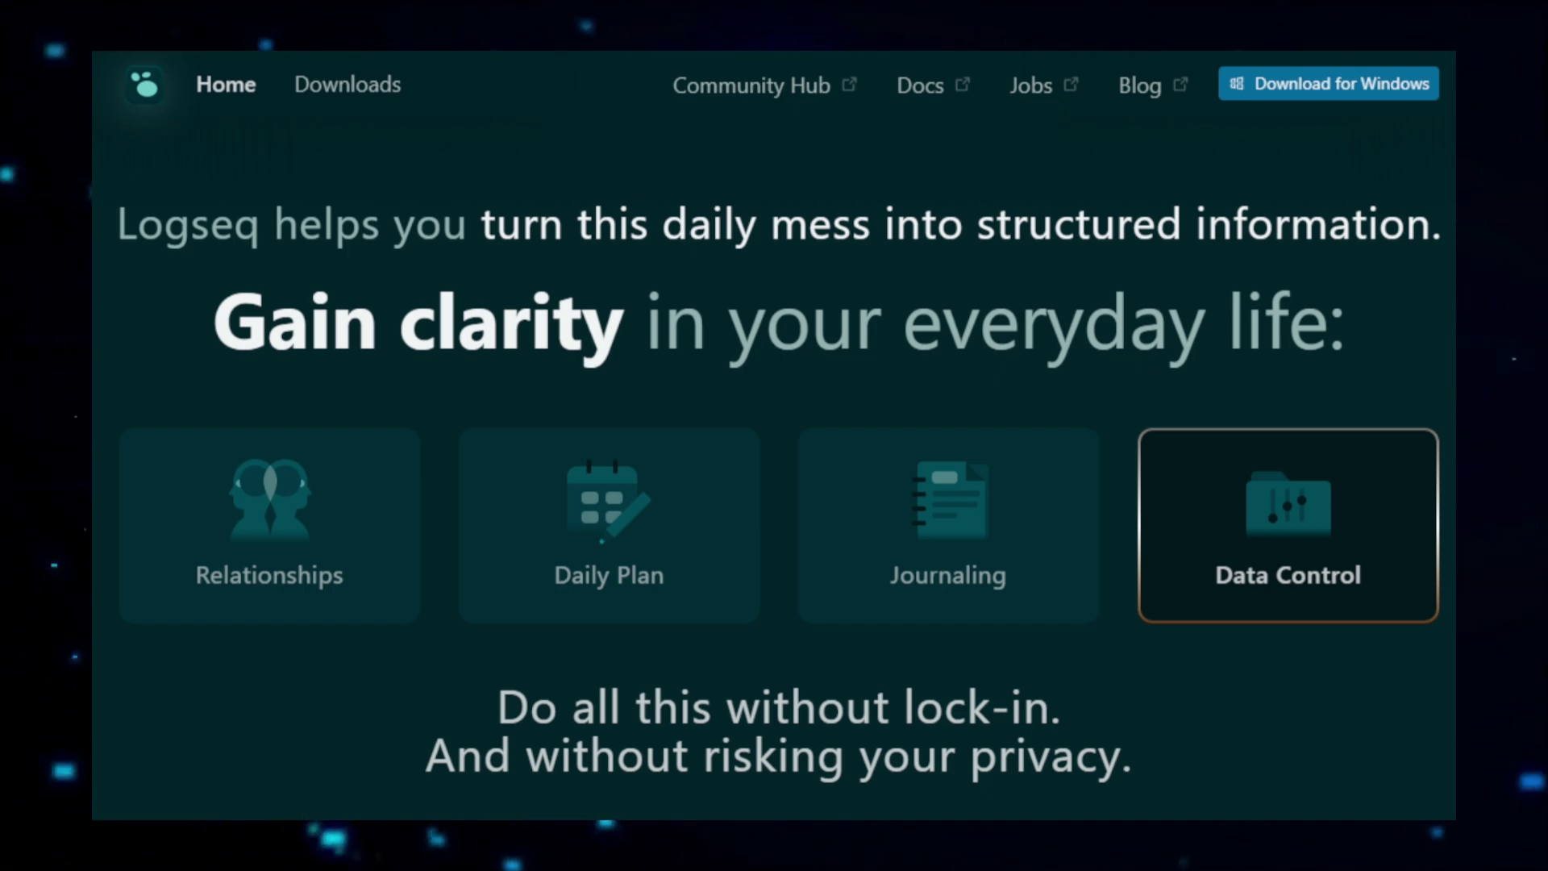
scroll(774, 459, down, 2)
scroll(774, 459, down, 2)
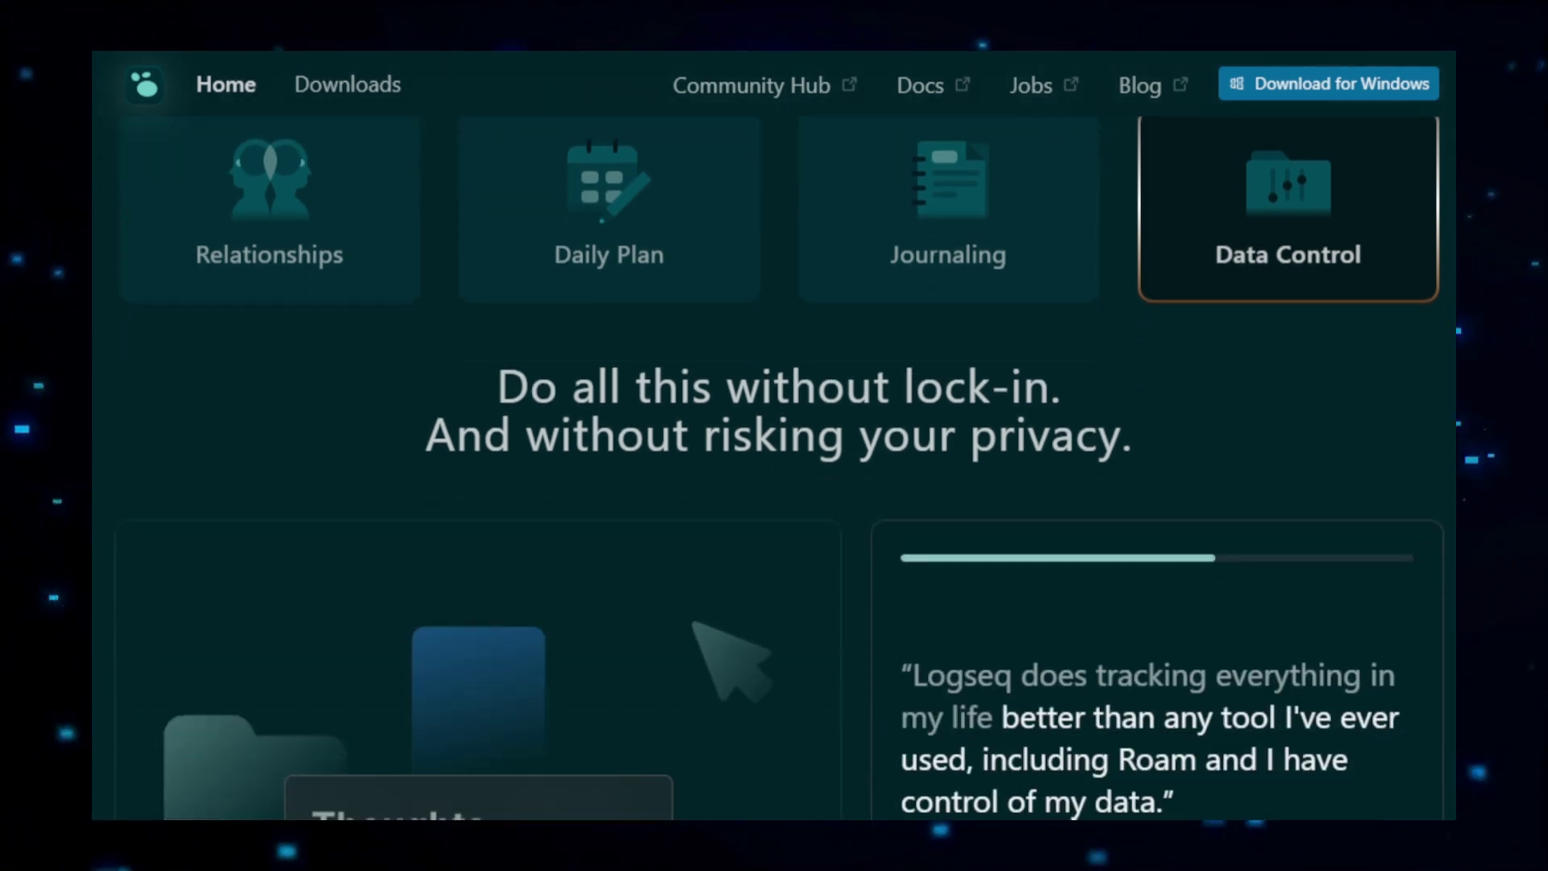
scroll(774, 459, down, 1)
scroll(774, 460, down, 1)
scroll(774, 459, down, 1)
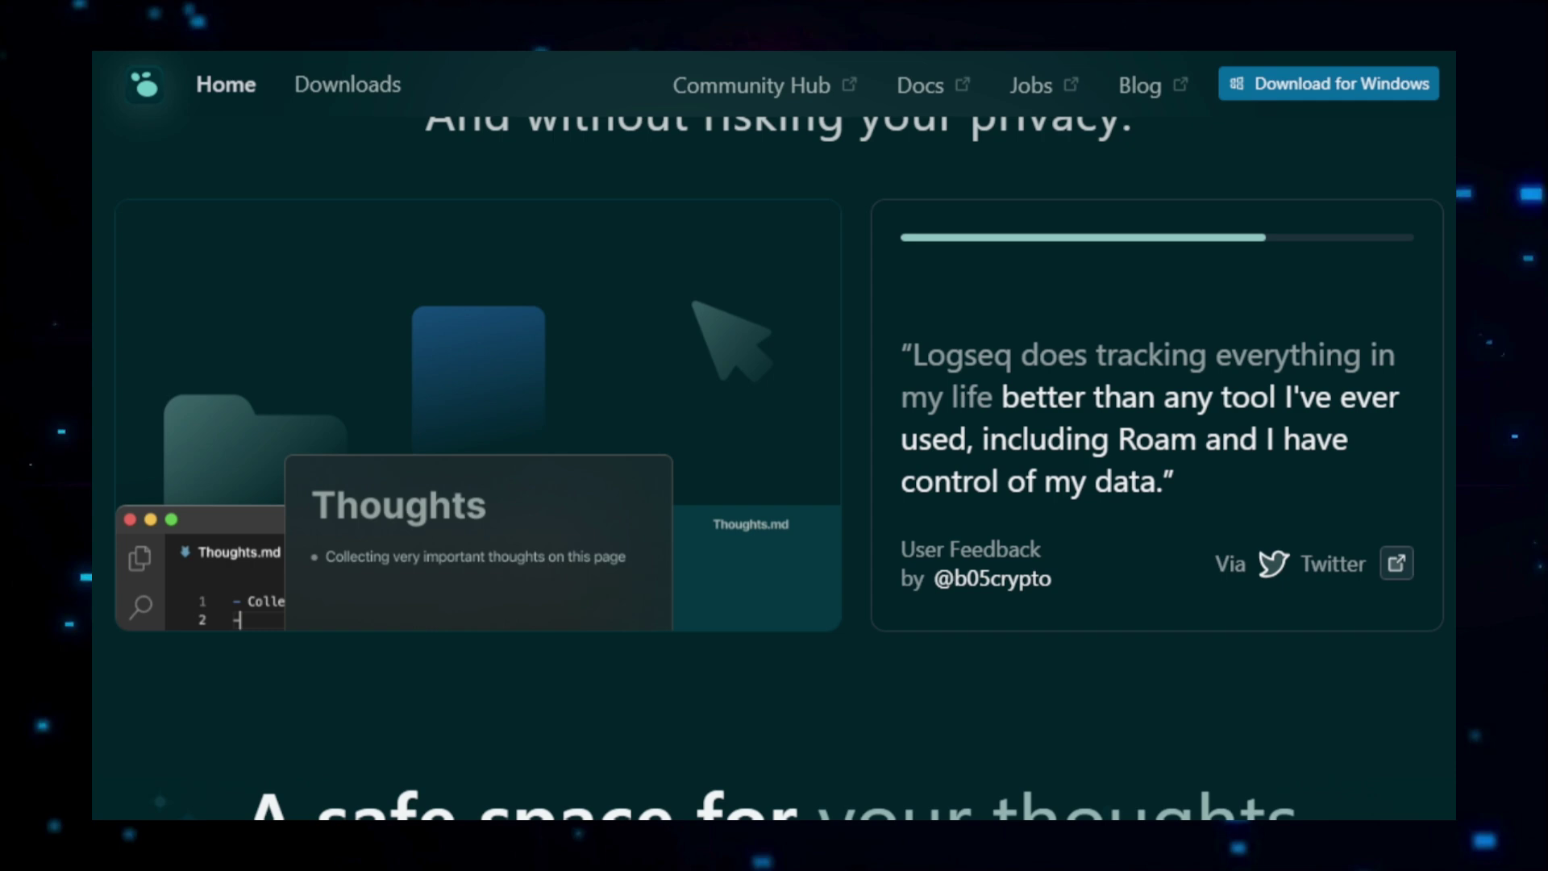
scroll(774, 459, down, 1)
scroll(775, 461, down, 1)
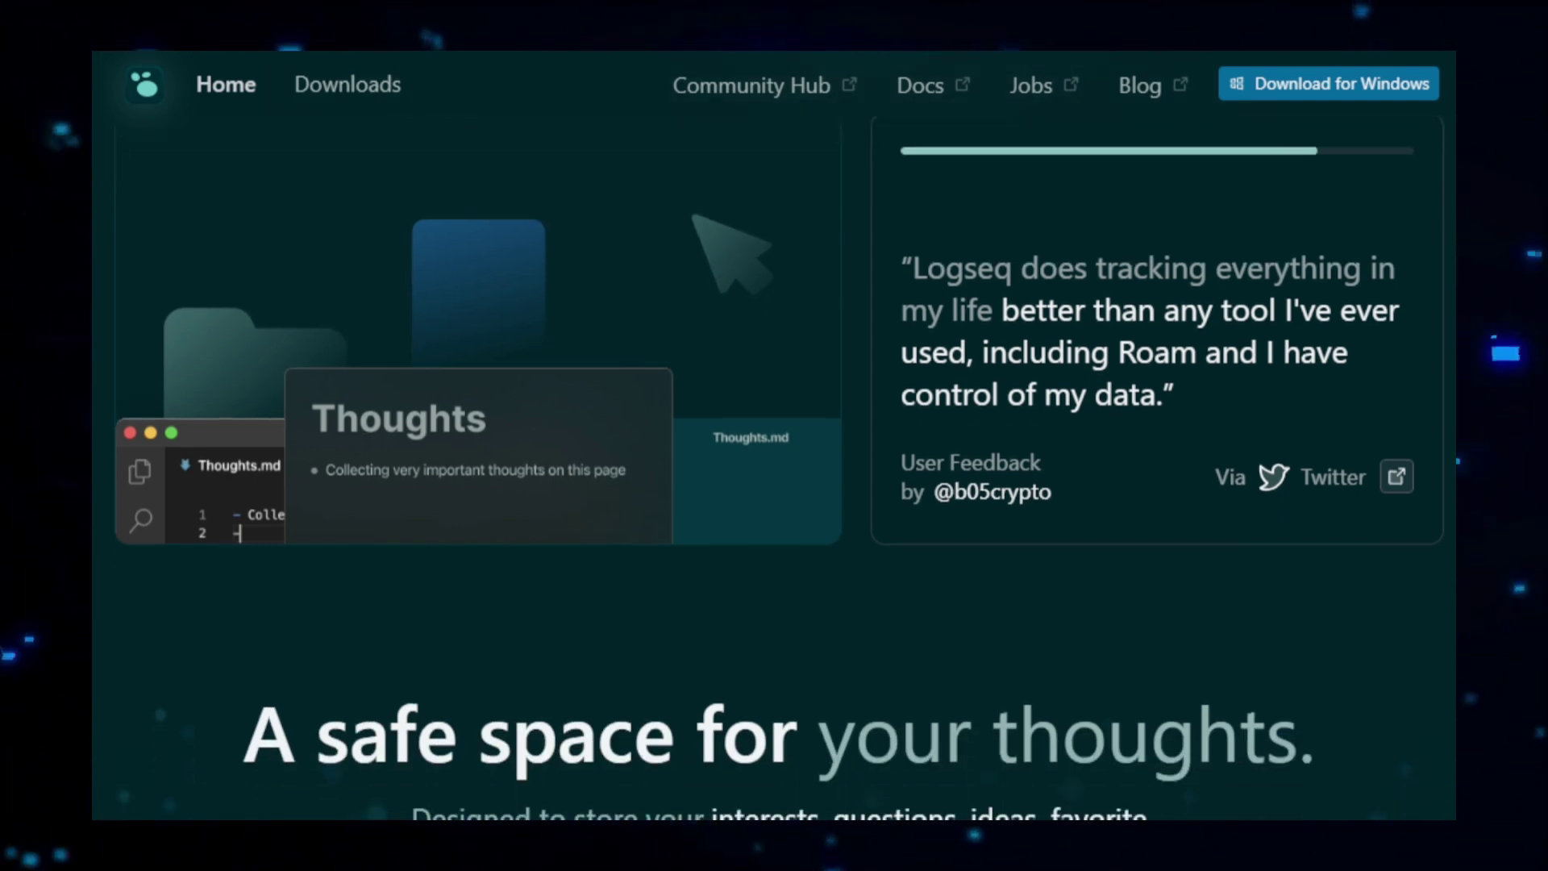
scroll(774, 460, down, 1)
scroll(774, 460, down, 1)
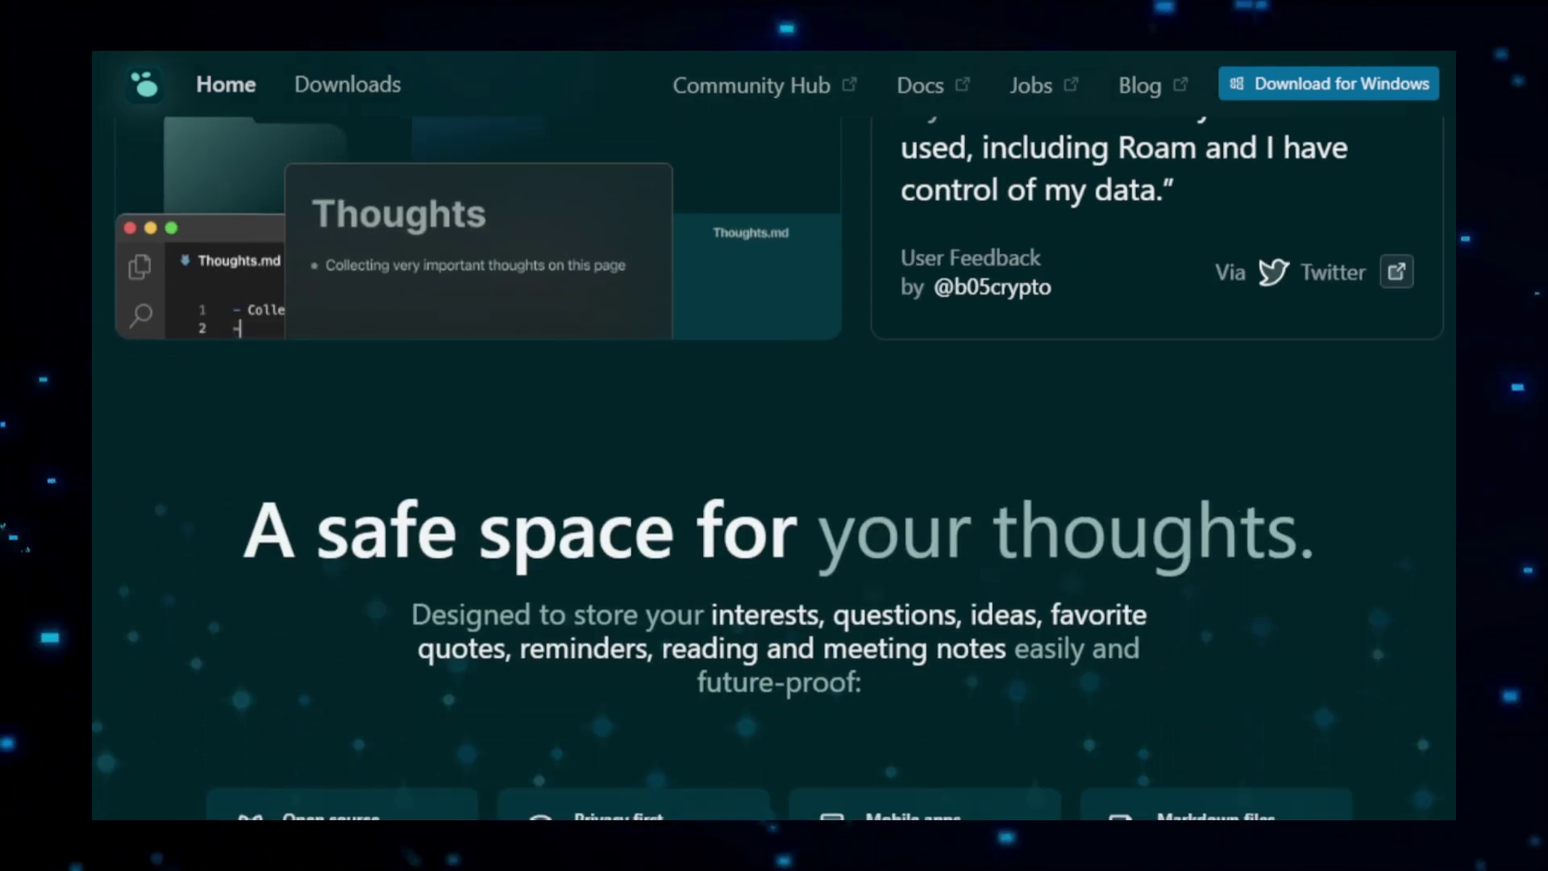
scroll(774, 460, down, 1)
scroll(775, 460, down, 1)
scroll(775, 460, down, 1)
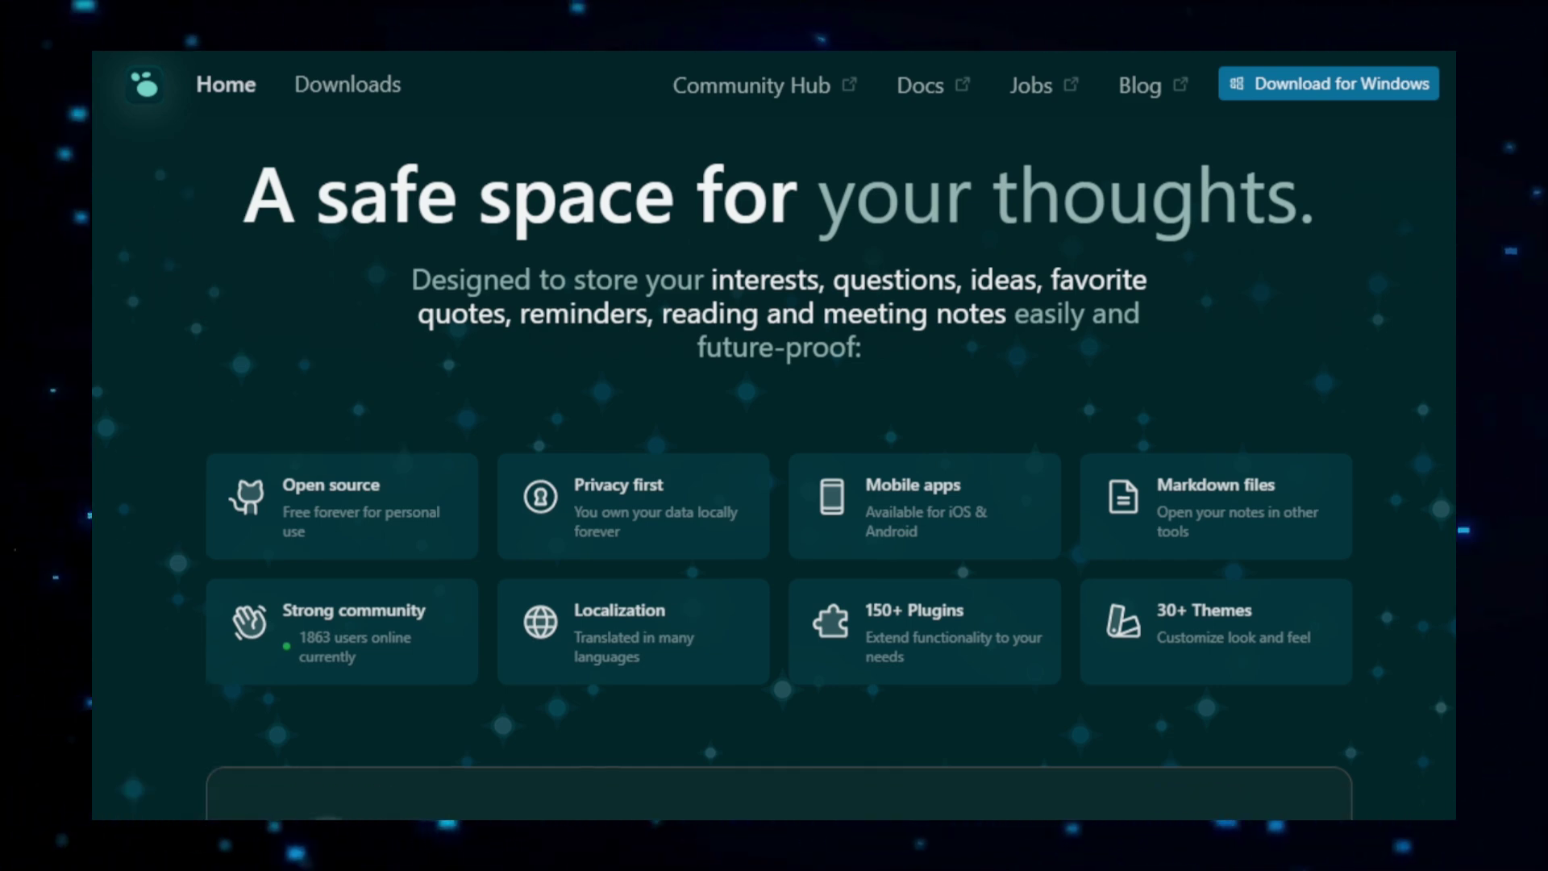
scroll(775, 460, down, 2)
scroll(774, 460, down, 1)
scroll(774, 460, down, 2)
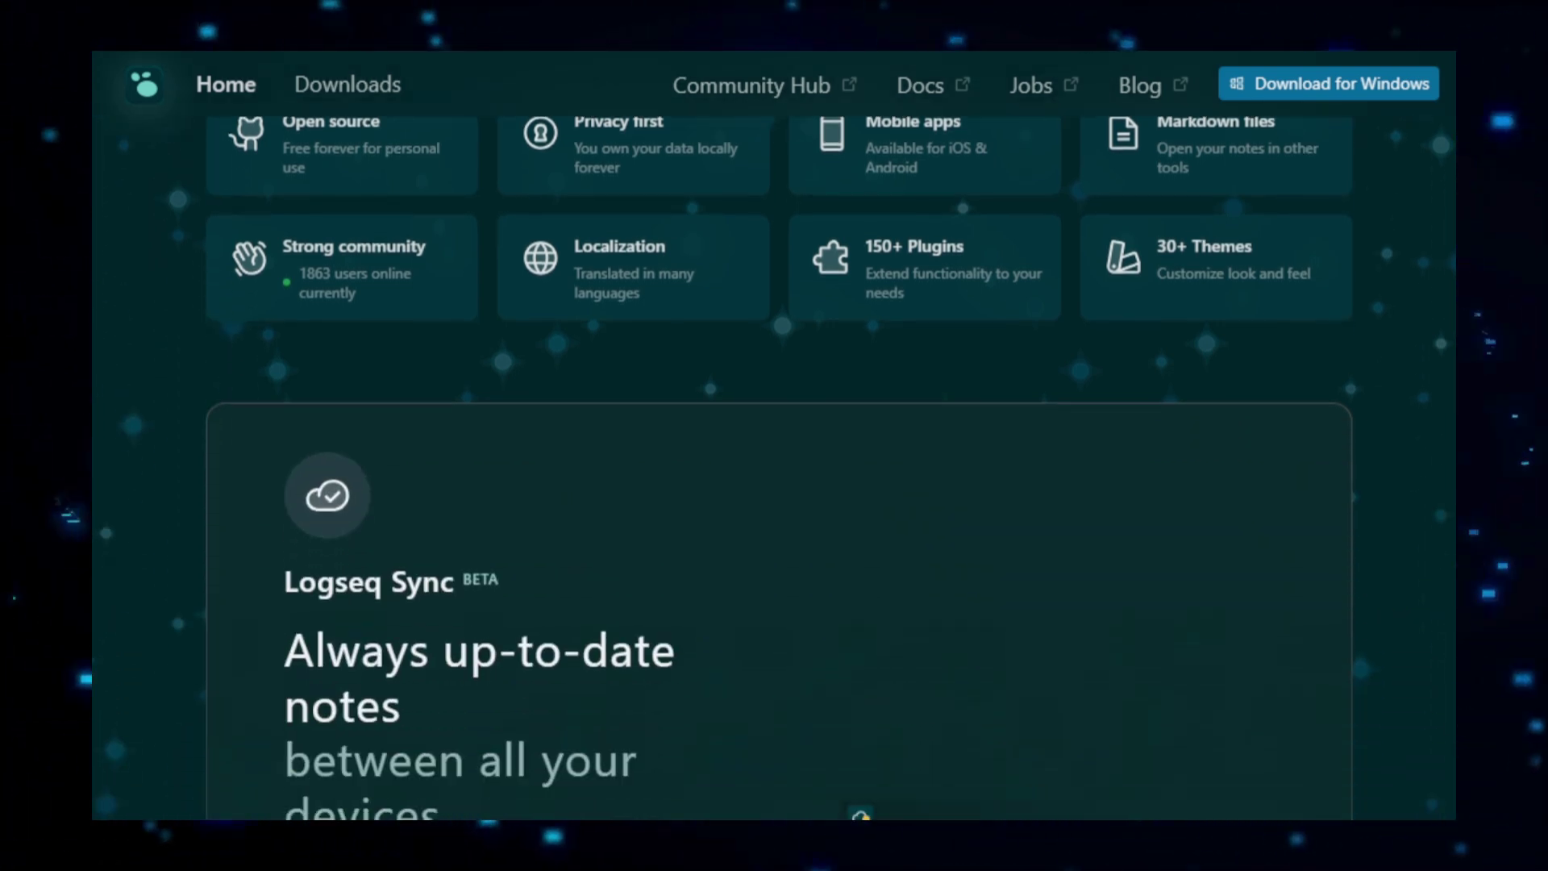
scroll(775, 459, down, 1)
scroll(775, 461, down, 1)
scroll(775, 459, down, 1)
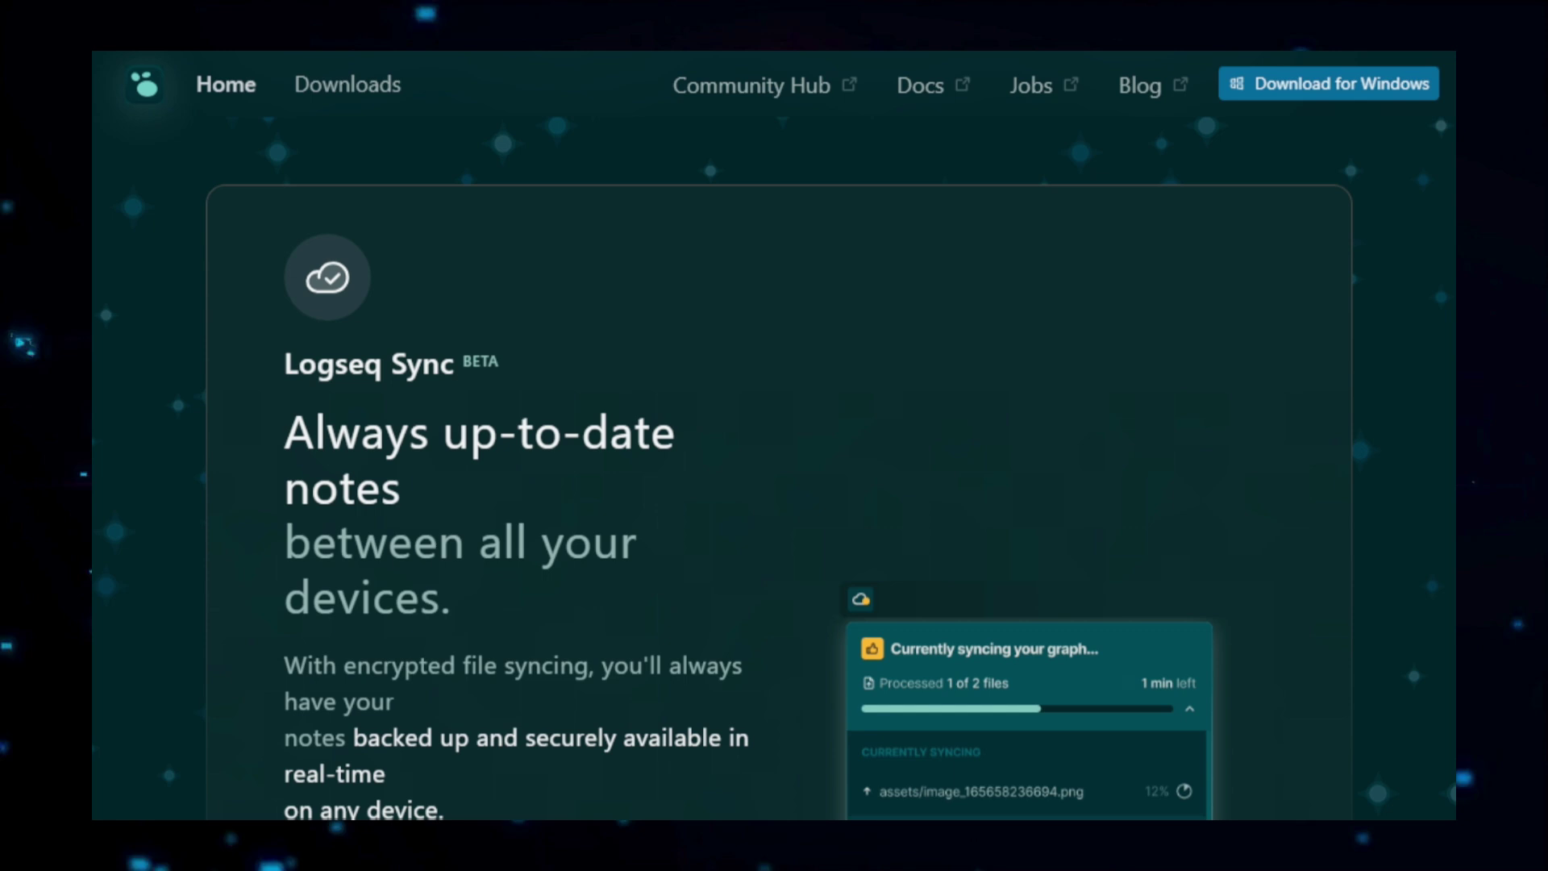
scroll(774, 460, down, 1)
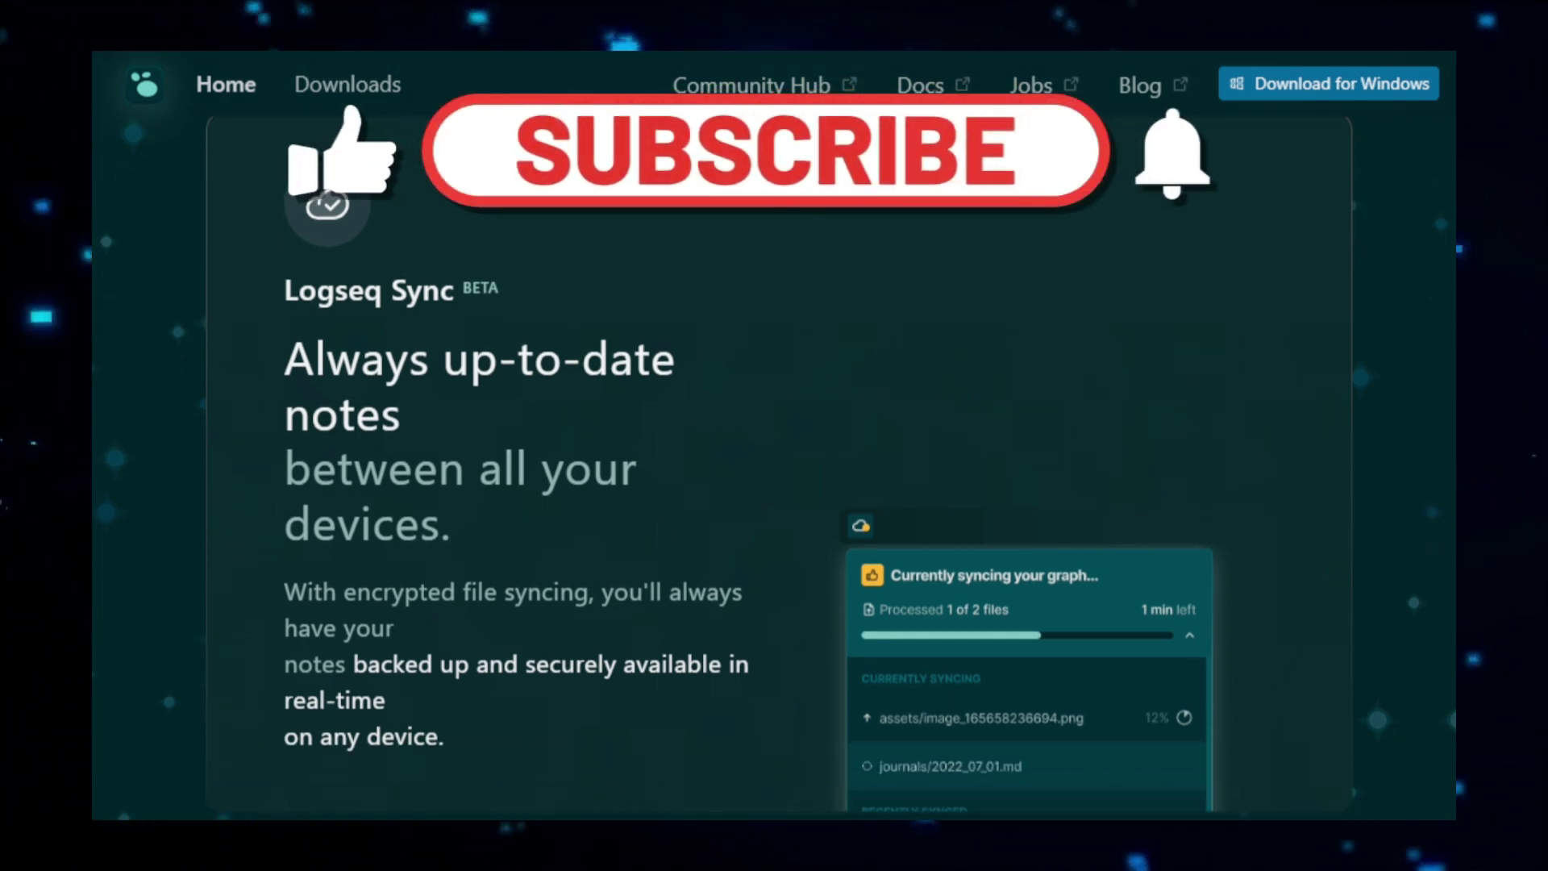
scroll(774, 459, down, 1)
scroll(774, 459, down, 1)
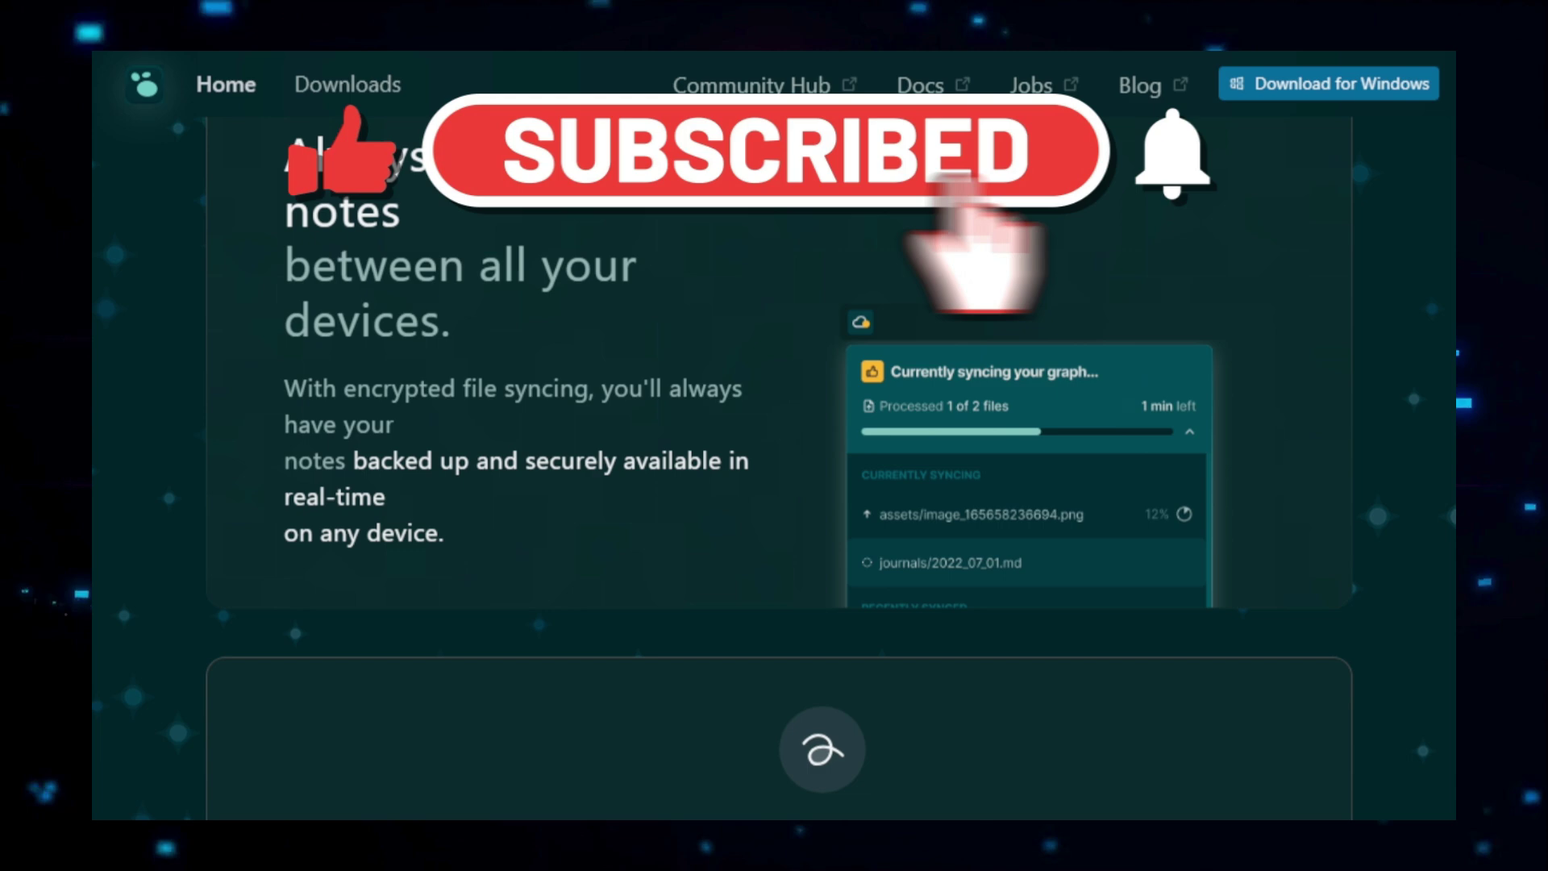
scroll(774, 460, down, 1)
scroll(773, 460, down, 1)
scroll(774, 460, down, 1)
scroll(774, 460, down, 1)
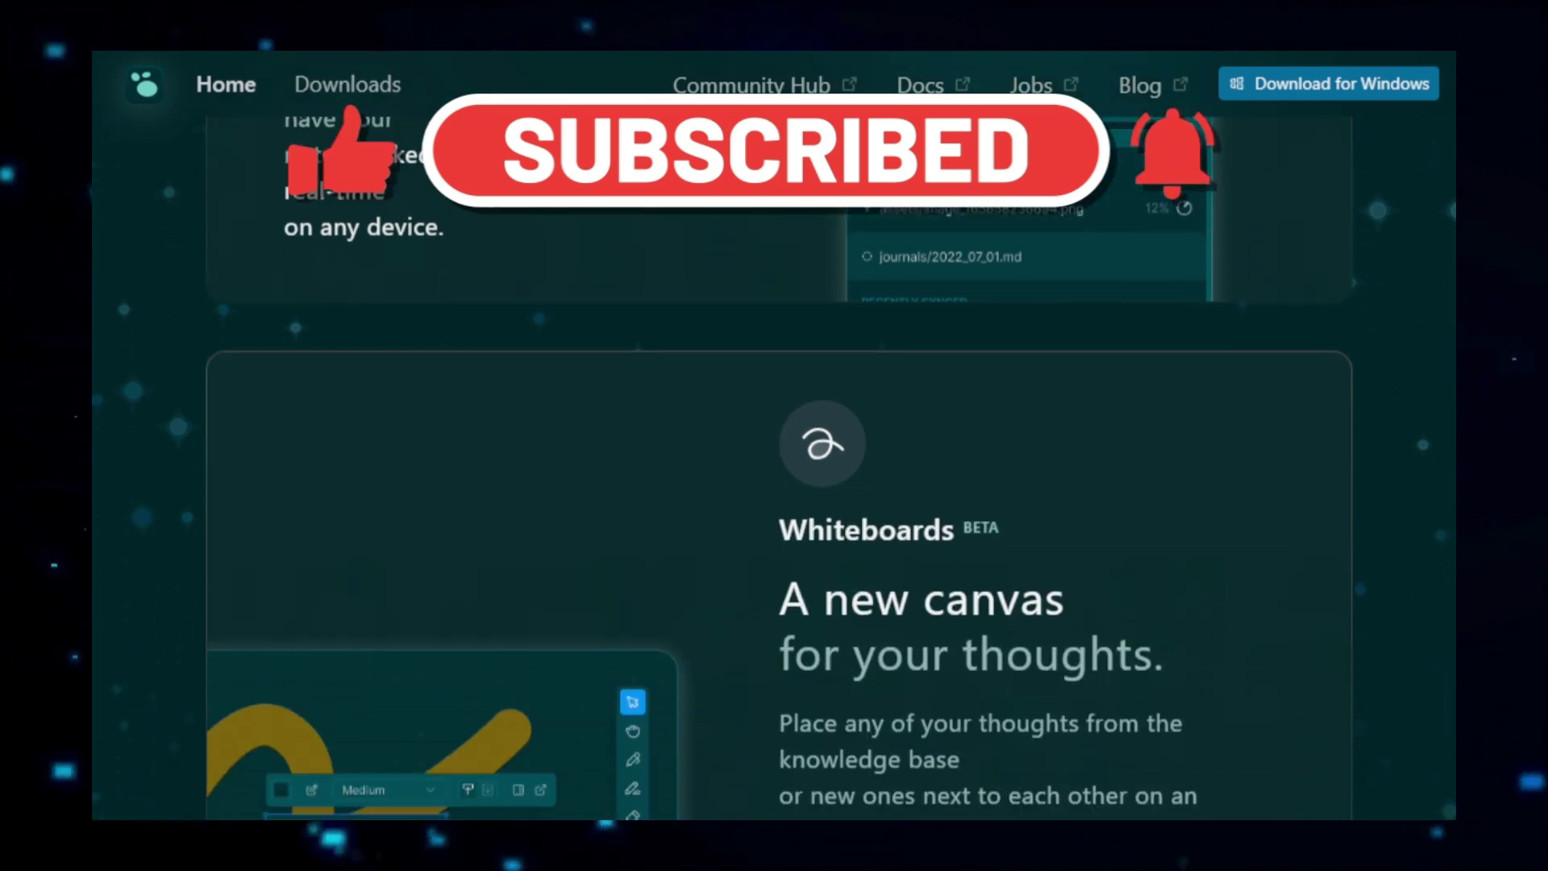
scroll(775, 459, down, 1)
scroll(774, 459, down, 1)
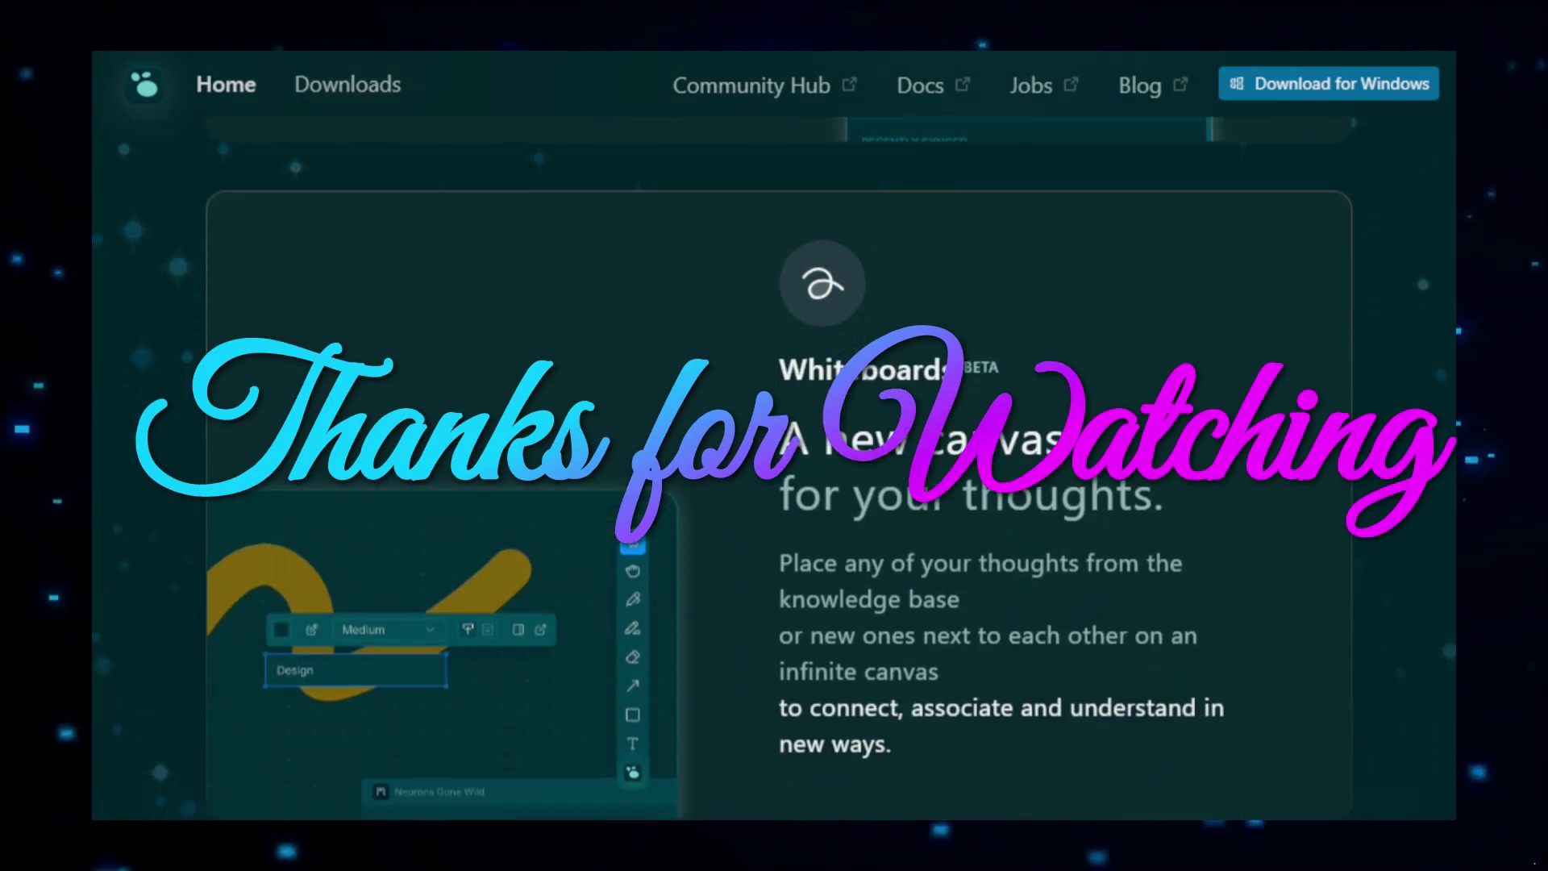